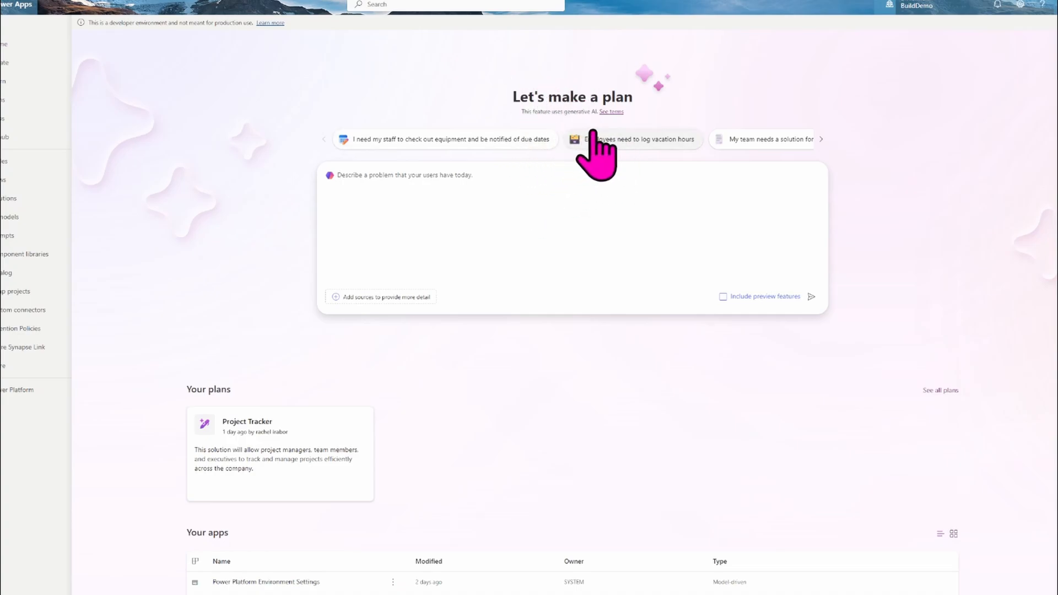
Generate a plan from the suggested prompt "I need my staff to check out equipment and be notified of due dates", including preview features
click(518, 190)
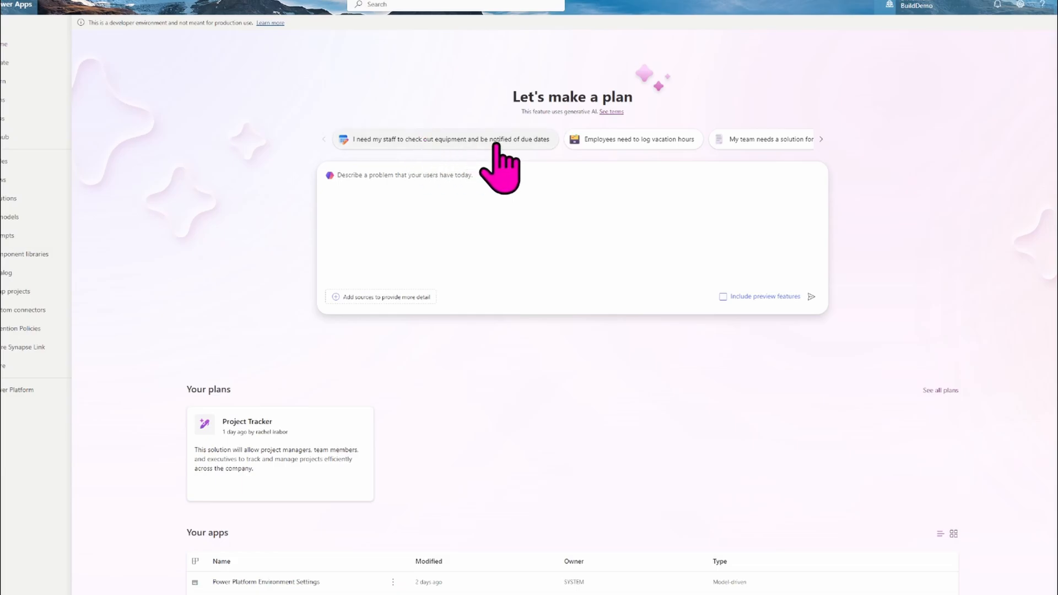
click(820, 140)
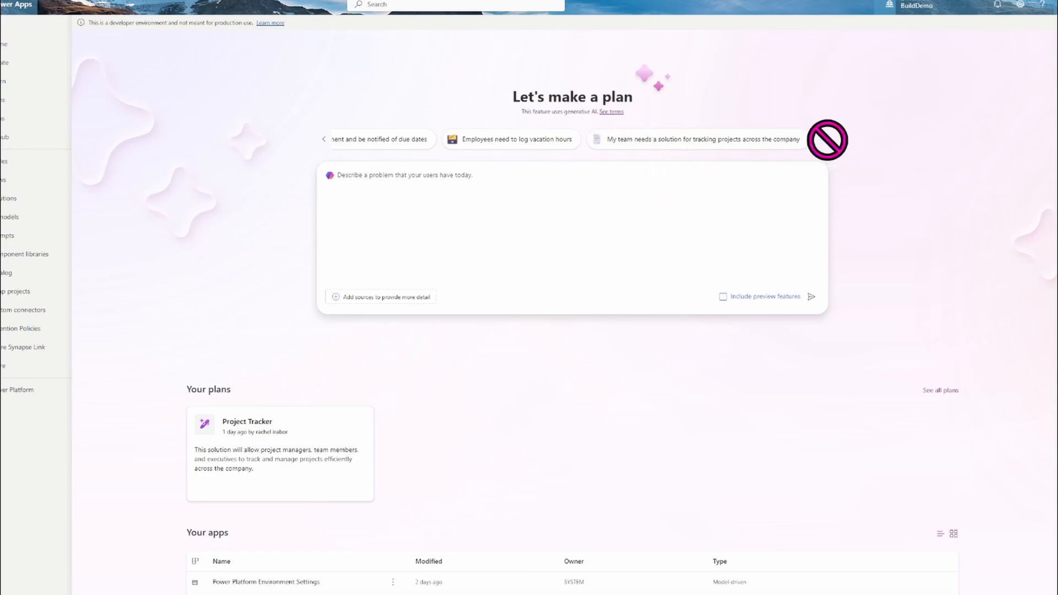
click(323, 141)
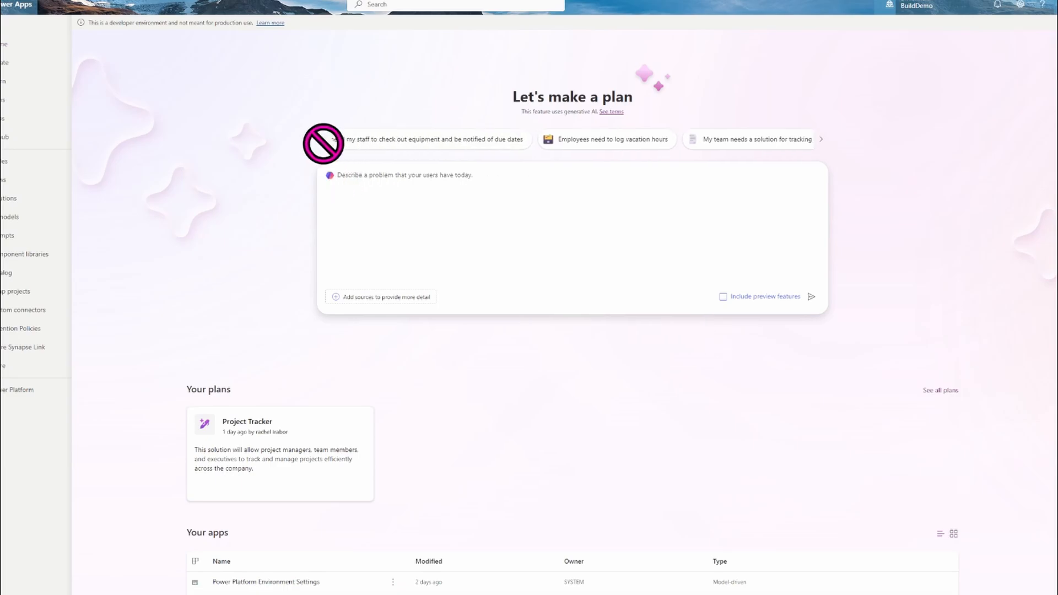
click(395, 144)
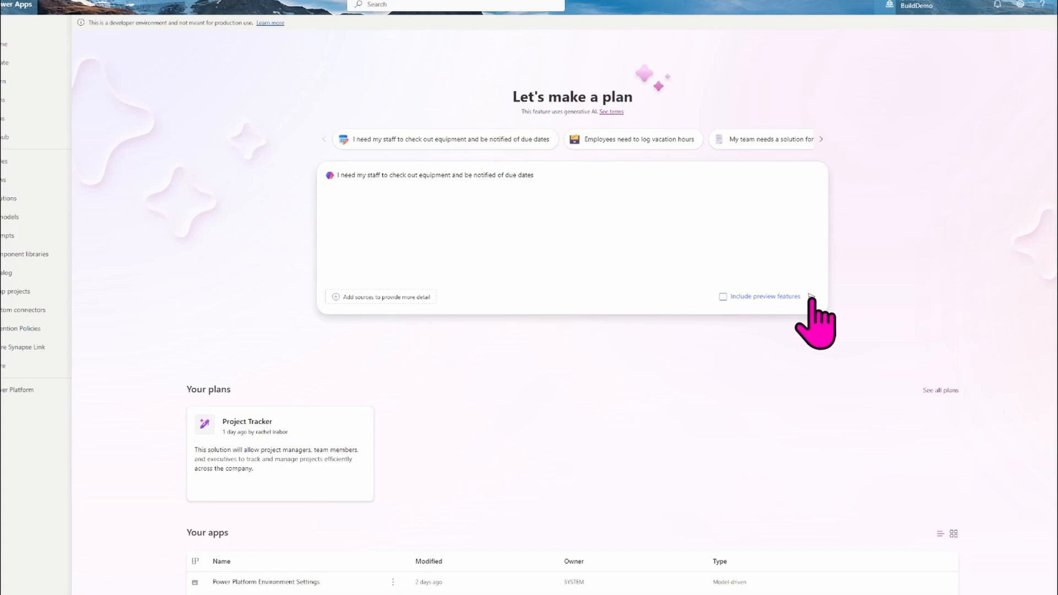
click(723, 296)
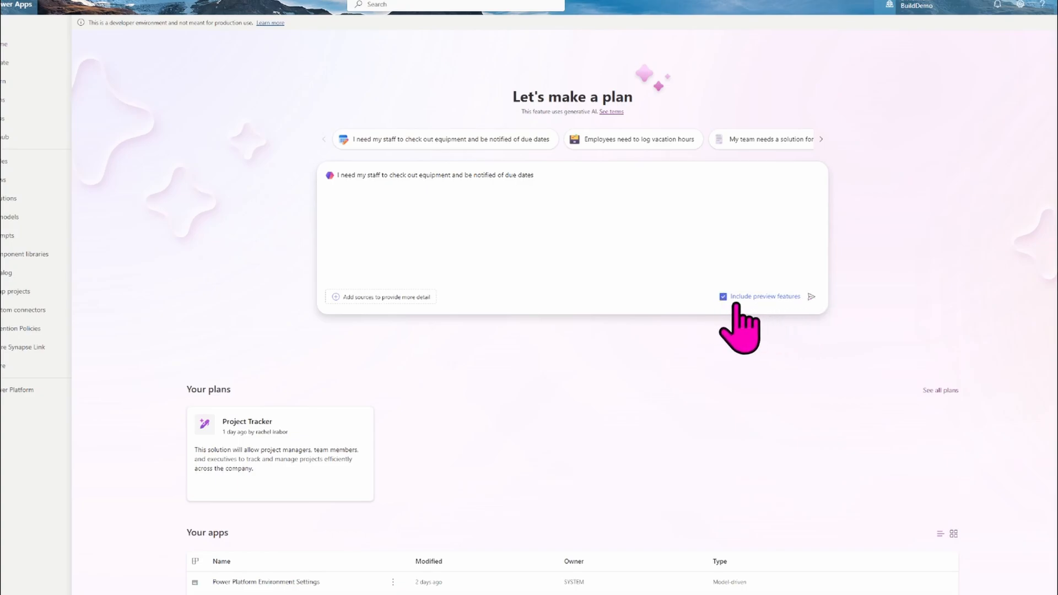
click(809, 297)
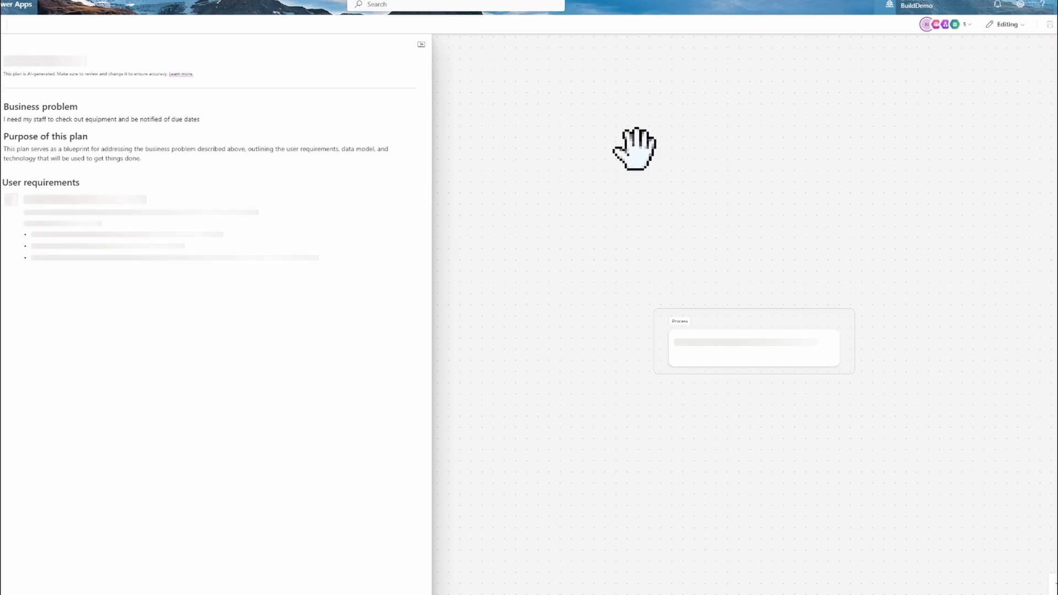
View the plan's collaborators and read the descriptions of the AI agents
click(965, 25)
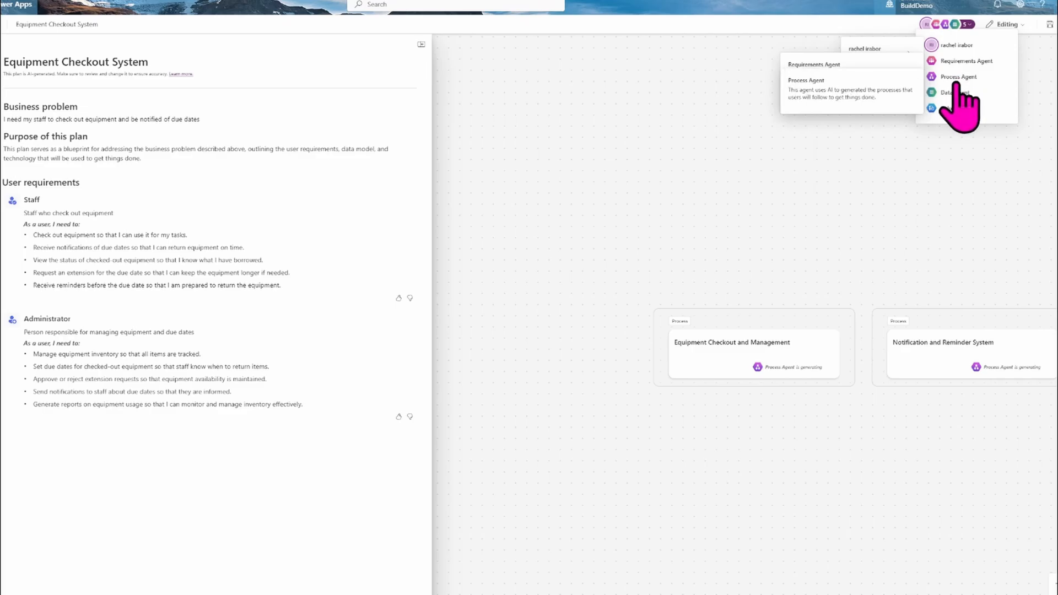
mouse_move(956, 96)
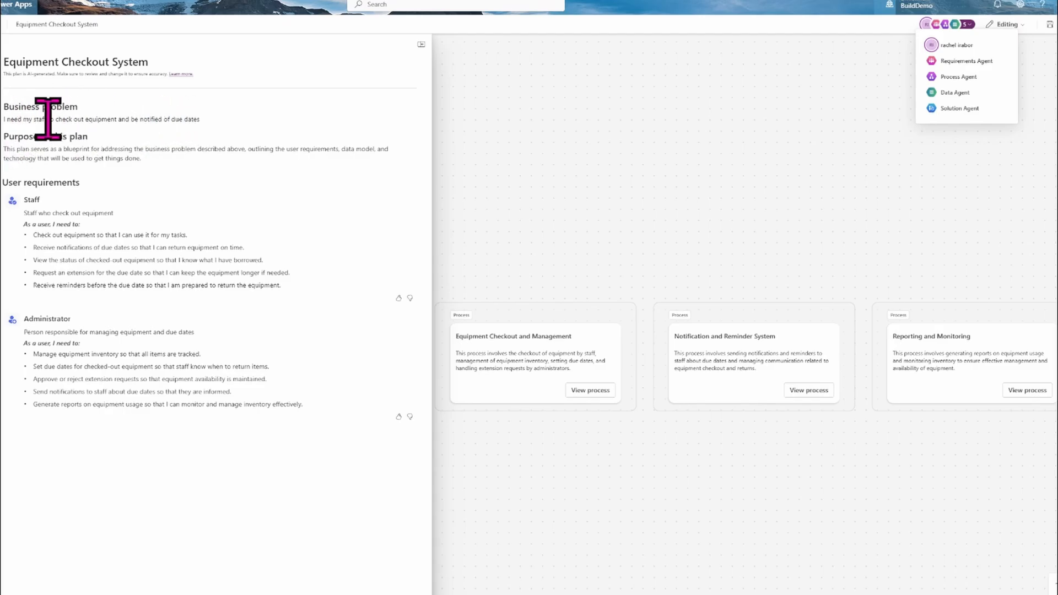
click(146, 120)
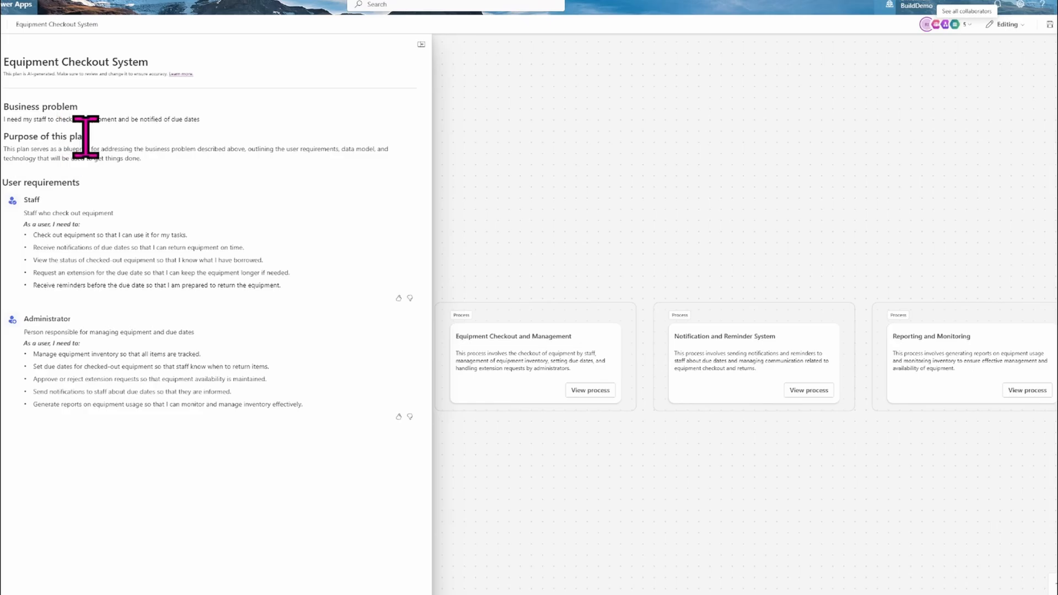
Review the plan's purpose and the user requirements listed for the Staff and Administrator roles
drag(3, 138, 113, 206)
click(102, 211)
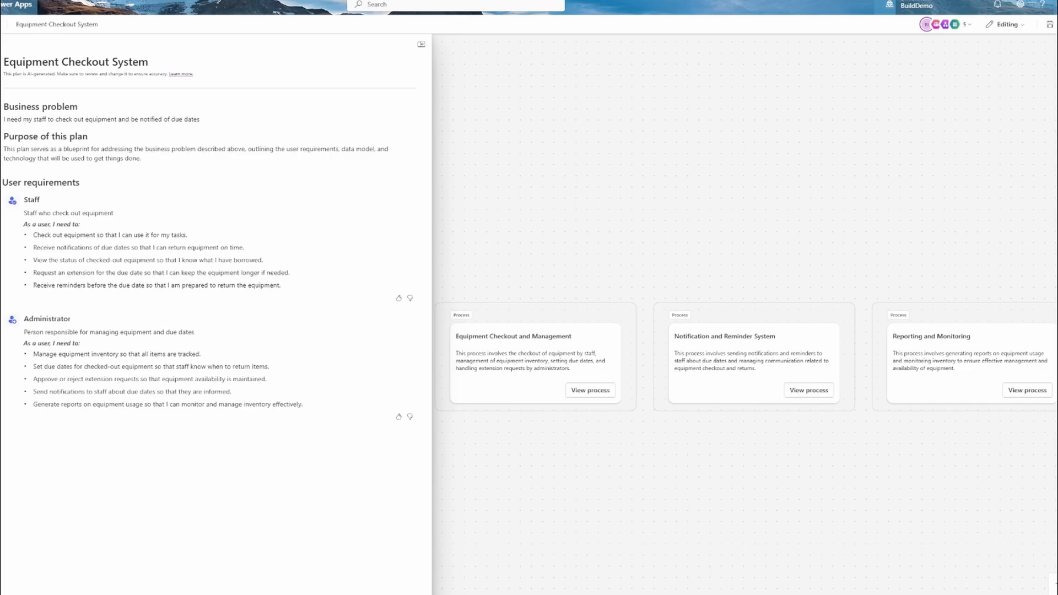
click(411, 182)
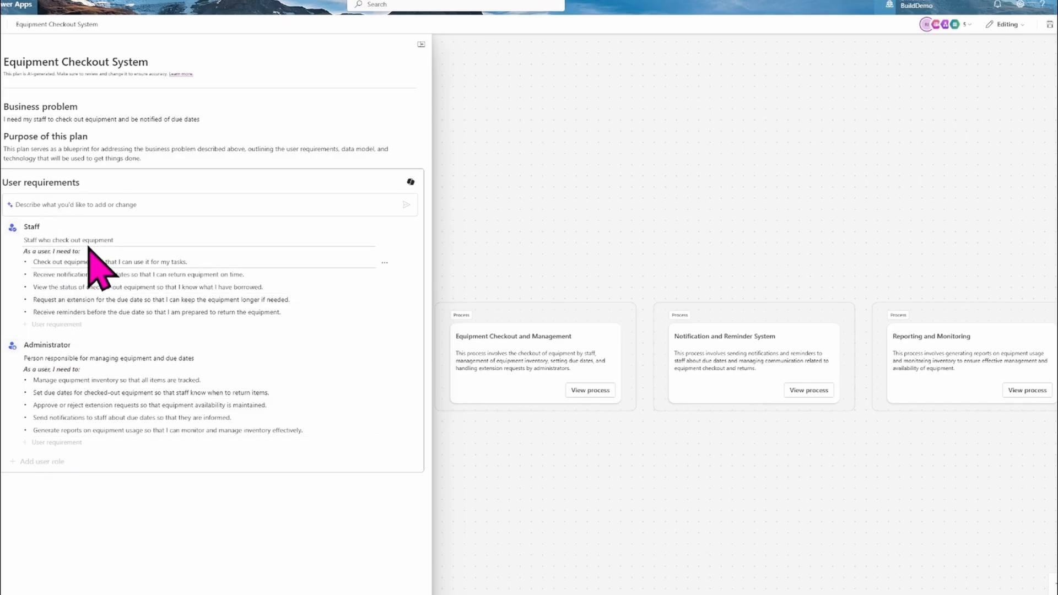
click(119, 239)
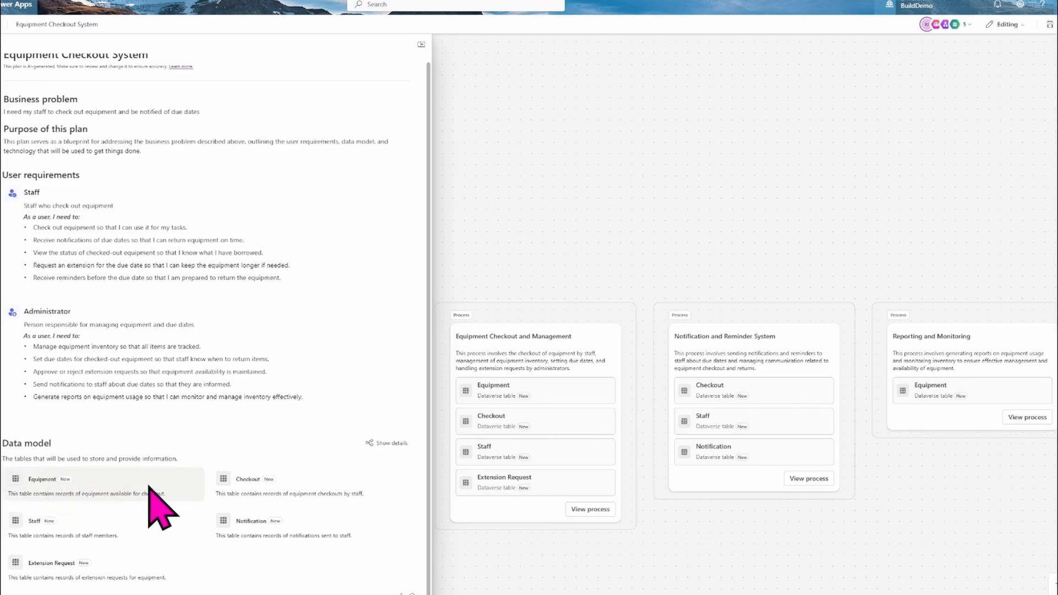
View the details of the plan's data model with its table relationships, and leave the plan without saving
click(393, 442)
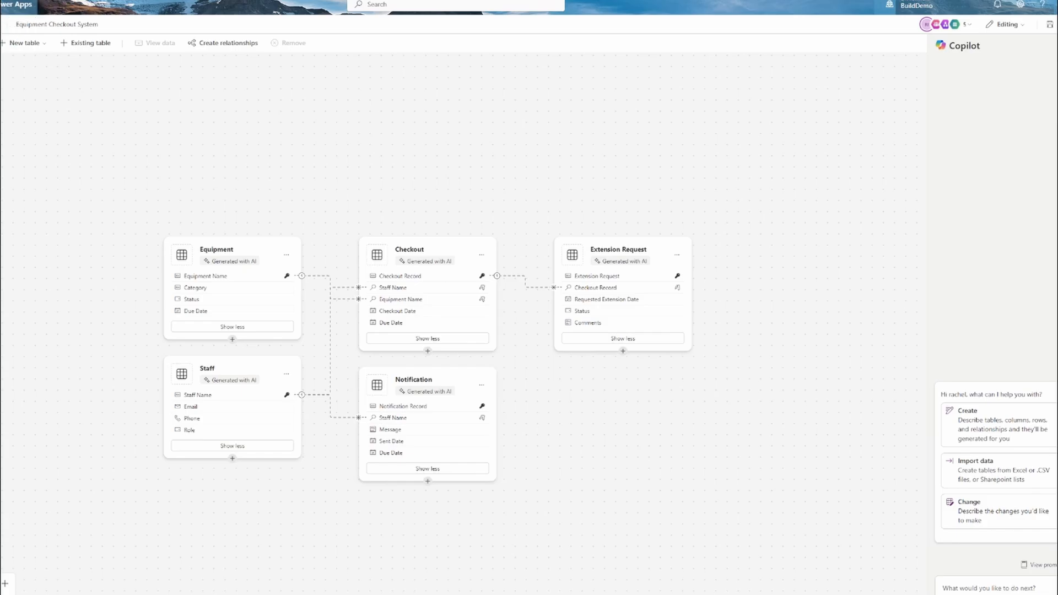
click(1, 13)
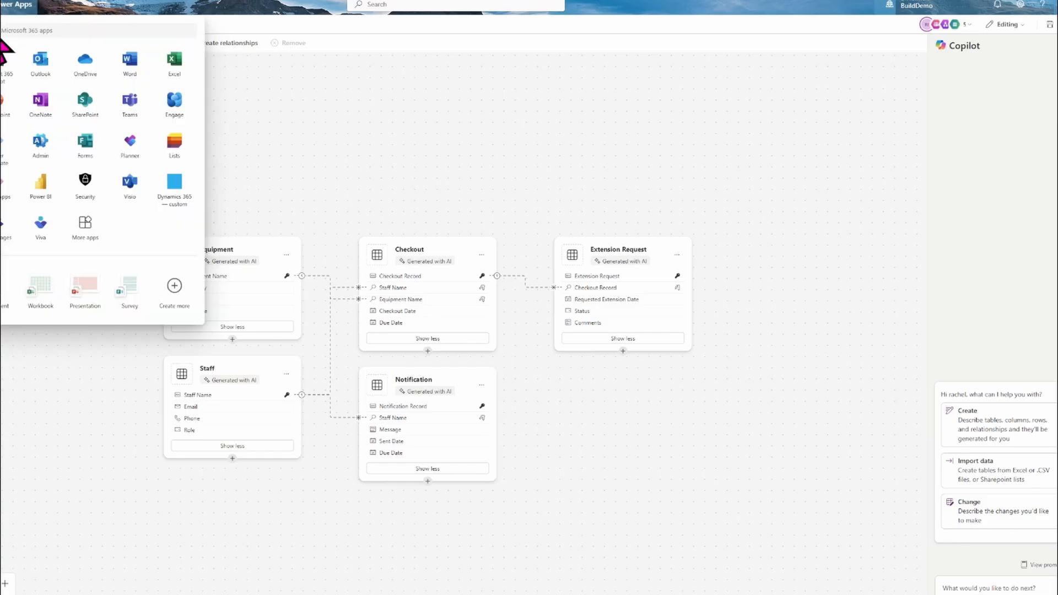
click(304, 149)
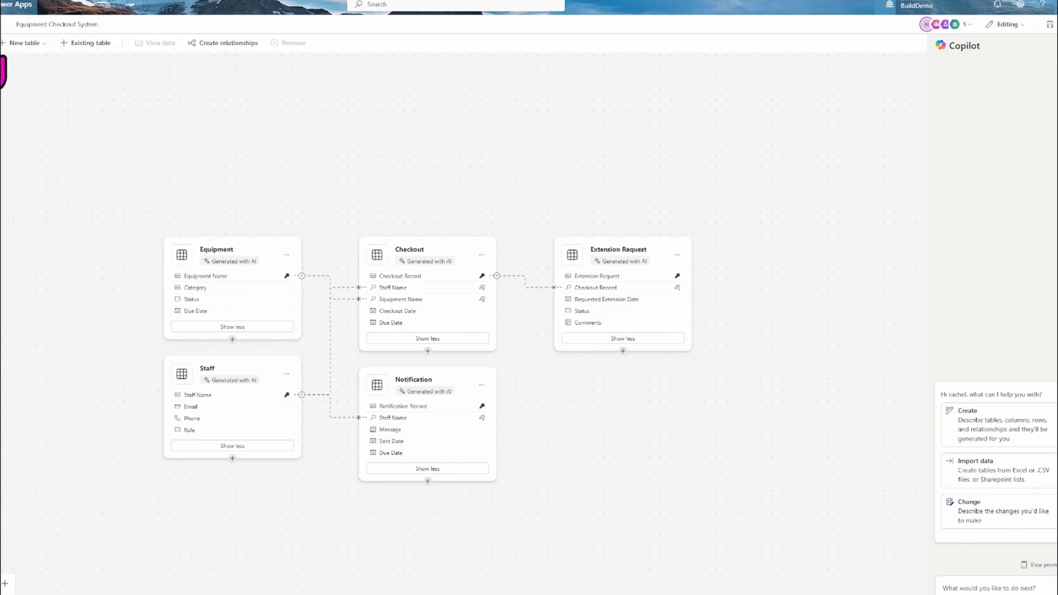
click(1, 28)
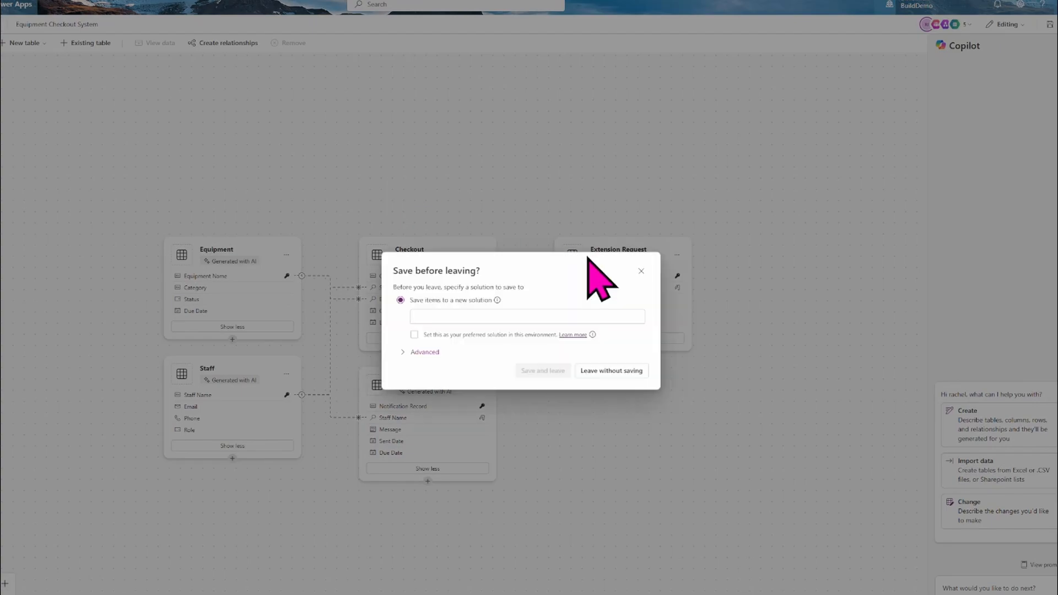
click(608, 371)
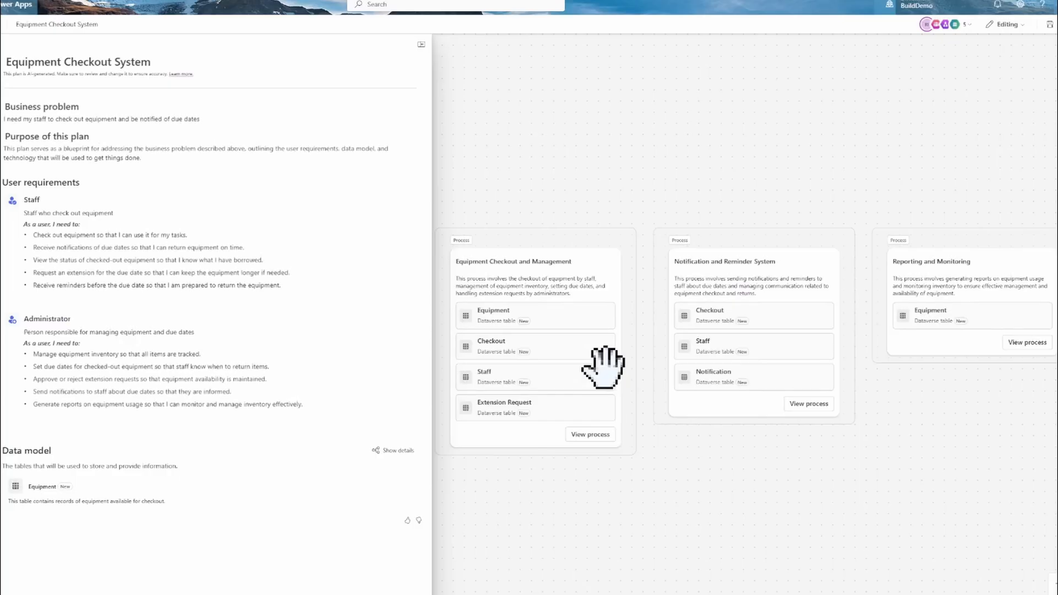
click(1, 28)
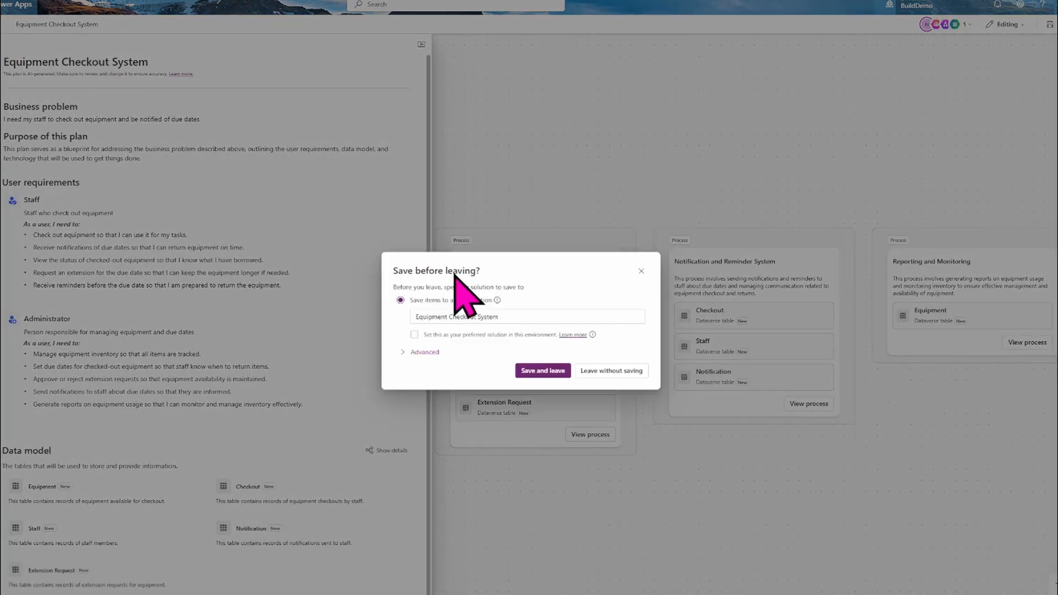
click(628, 370)
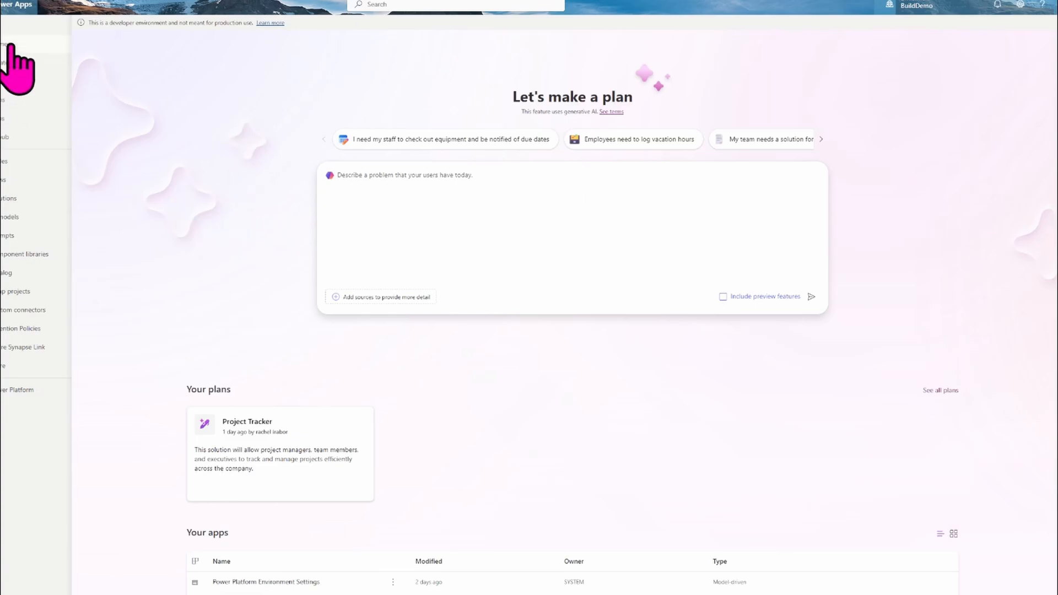
Create a new blank Dataverse table named Buses and return to the full diagram canvas
click(11, 162)
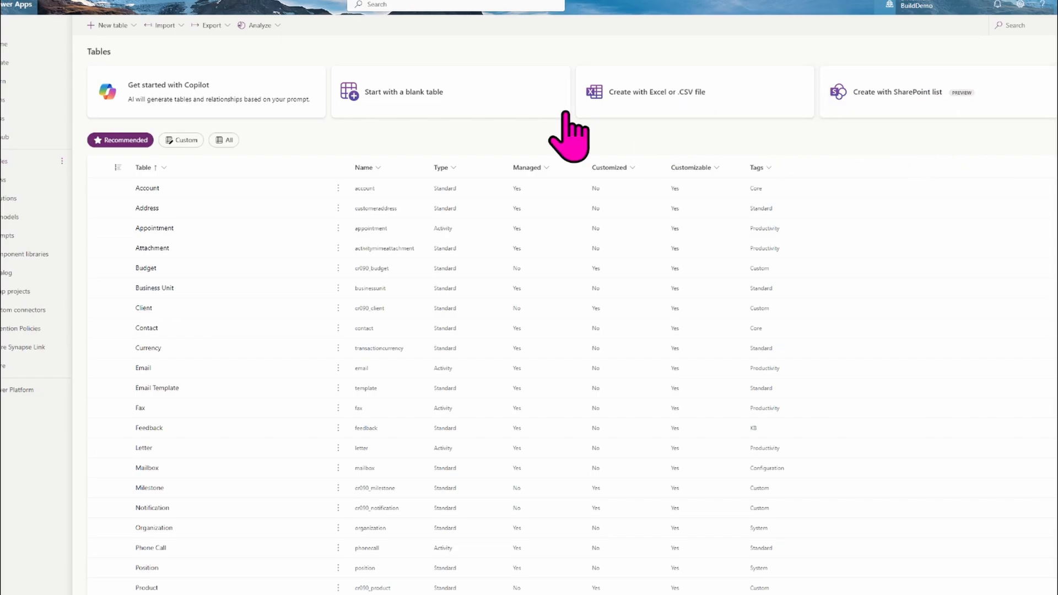
click(462, 104)
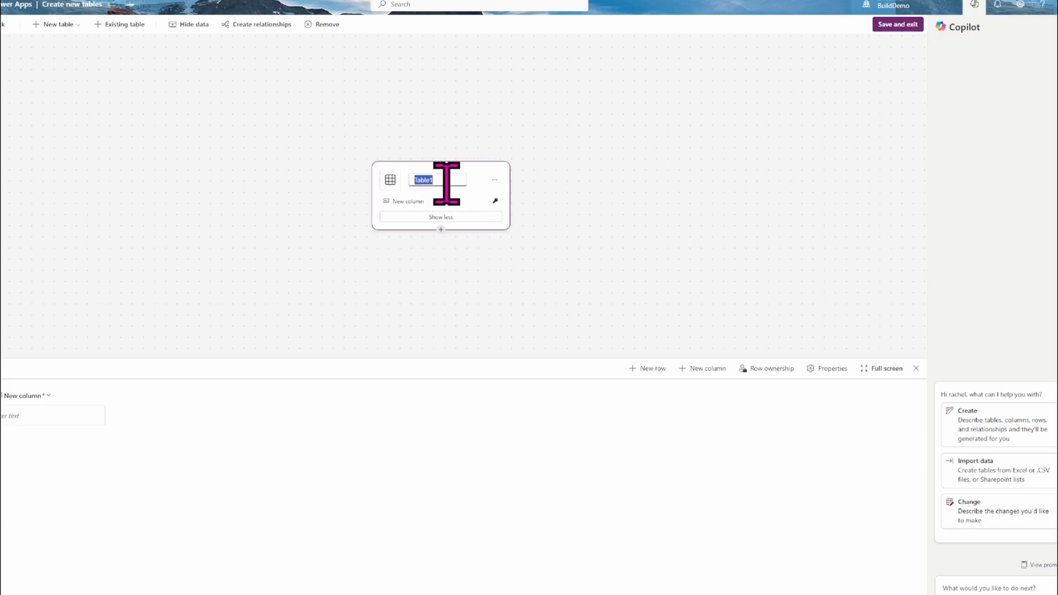
key(BackSpace)
text(B)
key(BackSpace)
key(BackSpace)
text(C)
key(BackSpace)
text(Buses)
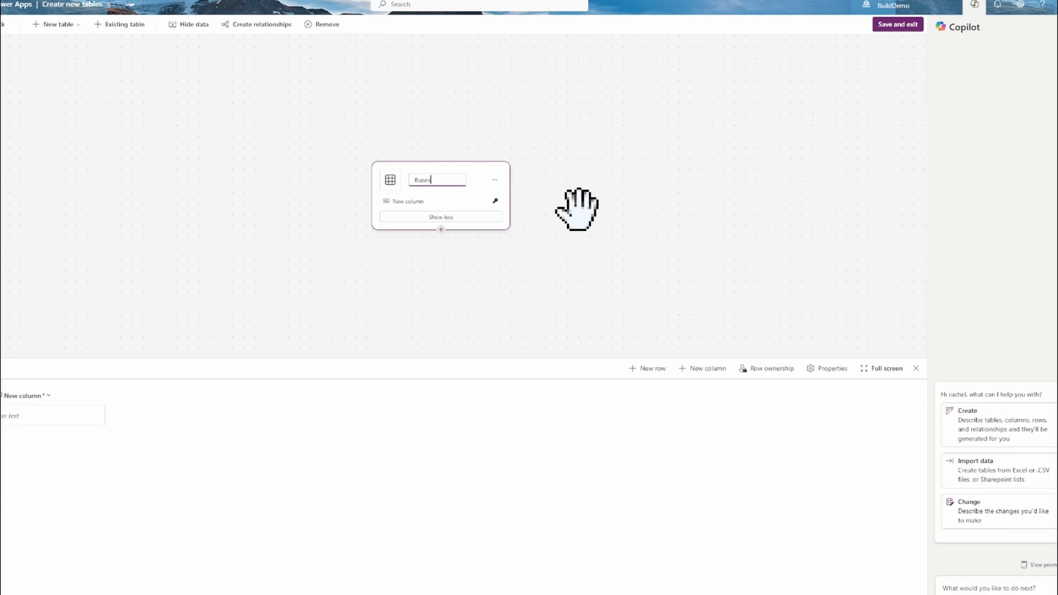
click(578, 210)
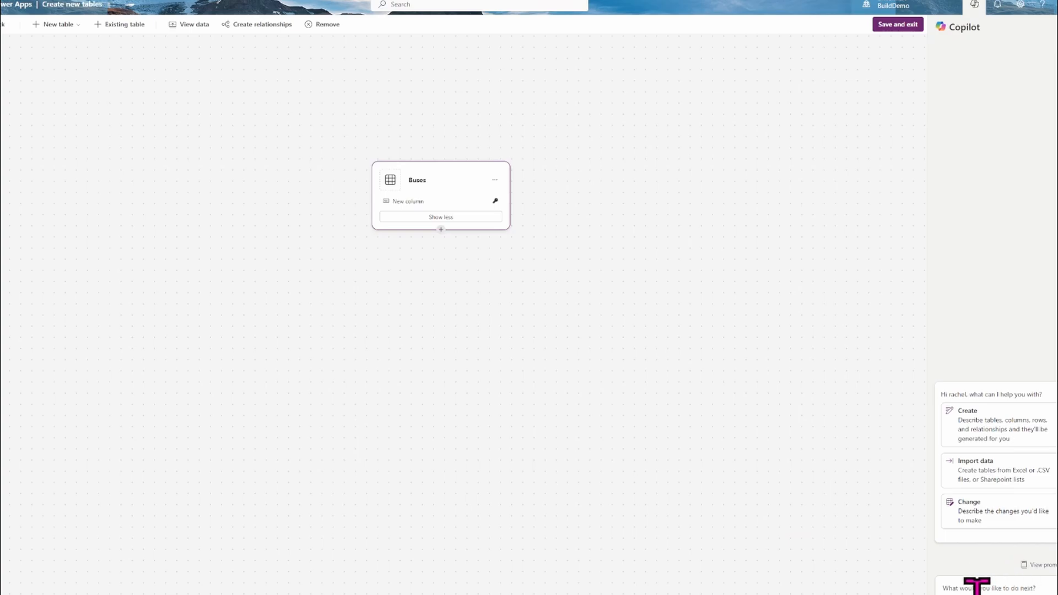
Ask Copilot to "Create a Country Table"
text(c)
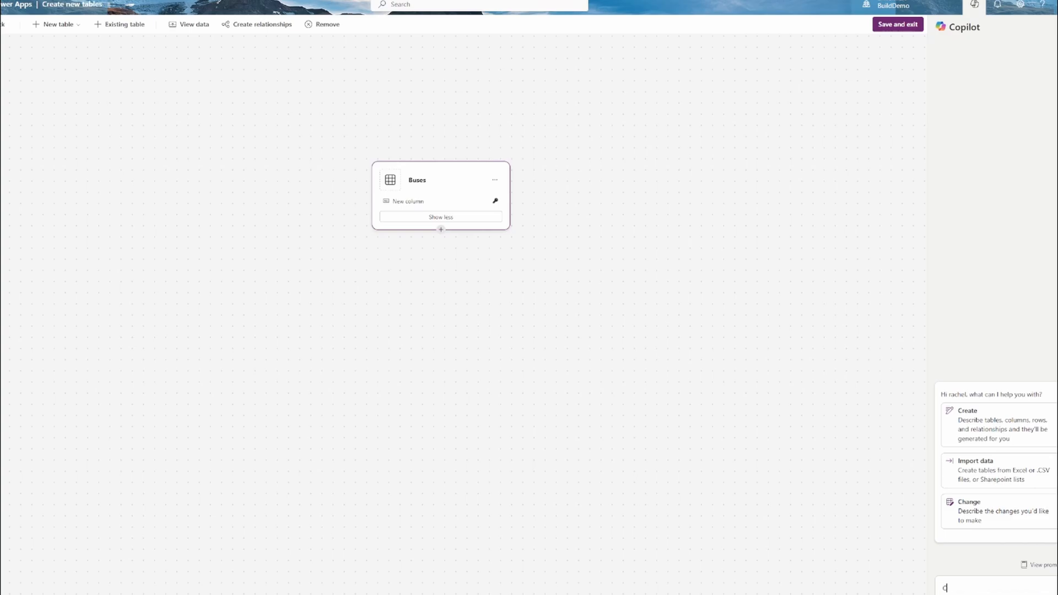
text(reate a coub)
key(BackSpace)
key(BackSpace)
text(Country Table)
key(Return)
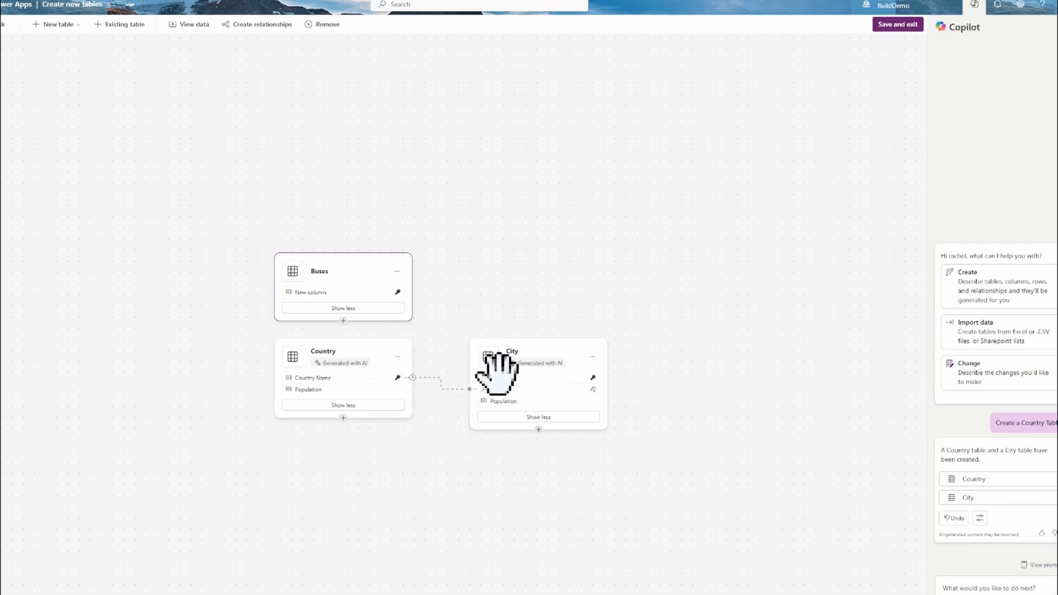
Display the data rows of the generated Country table
click(397, 357)
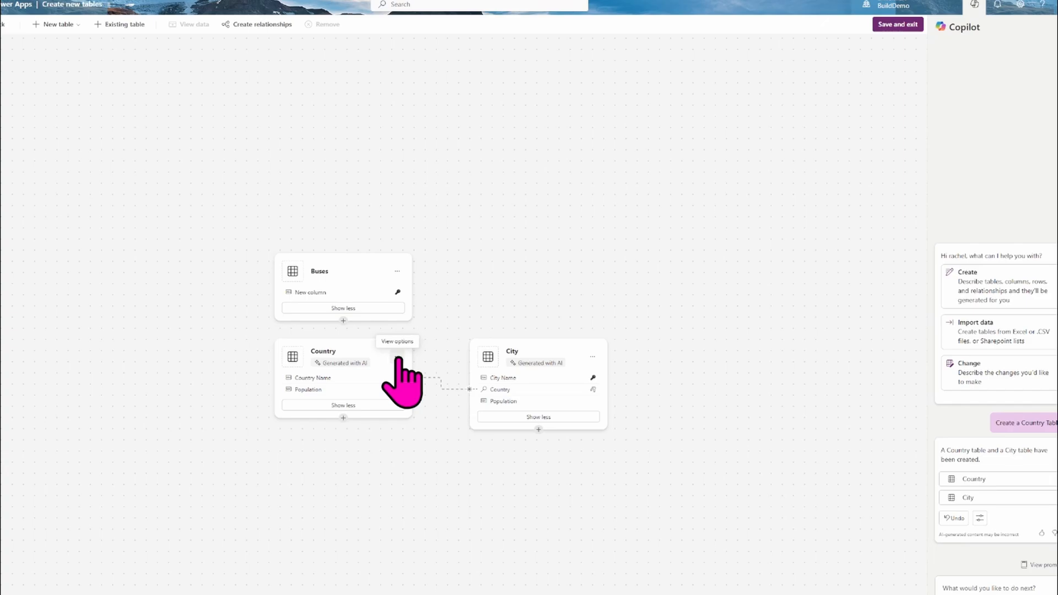
click(397, 357)
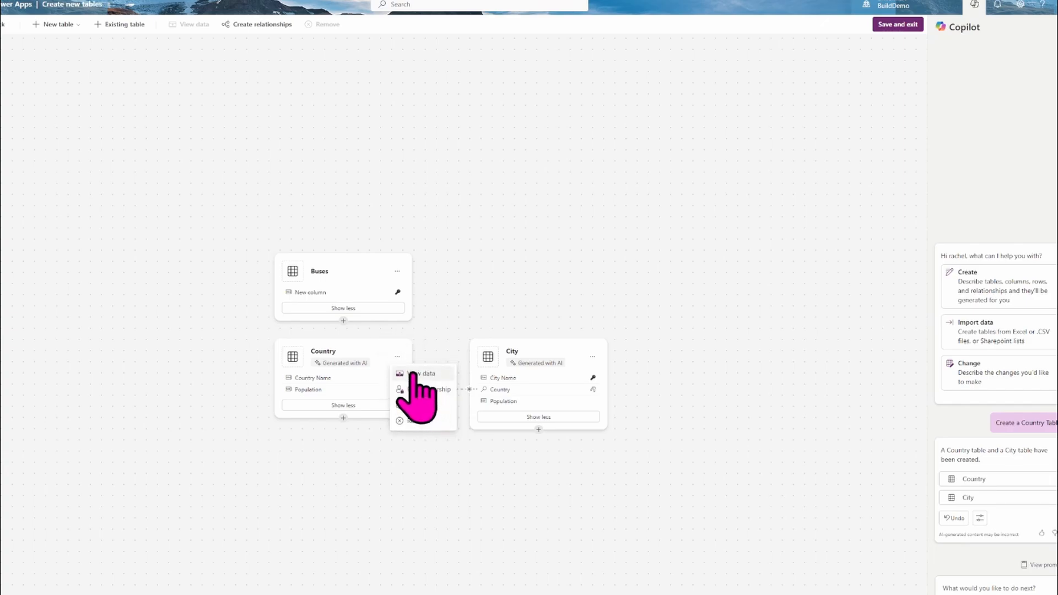
click(414, 374)
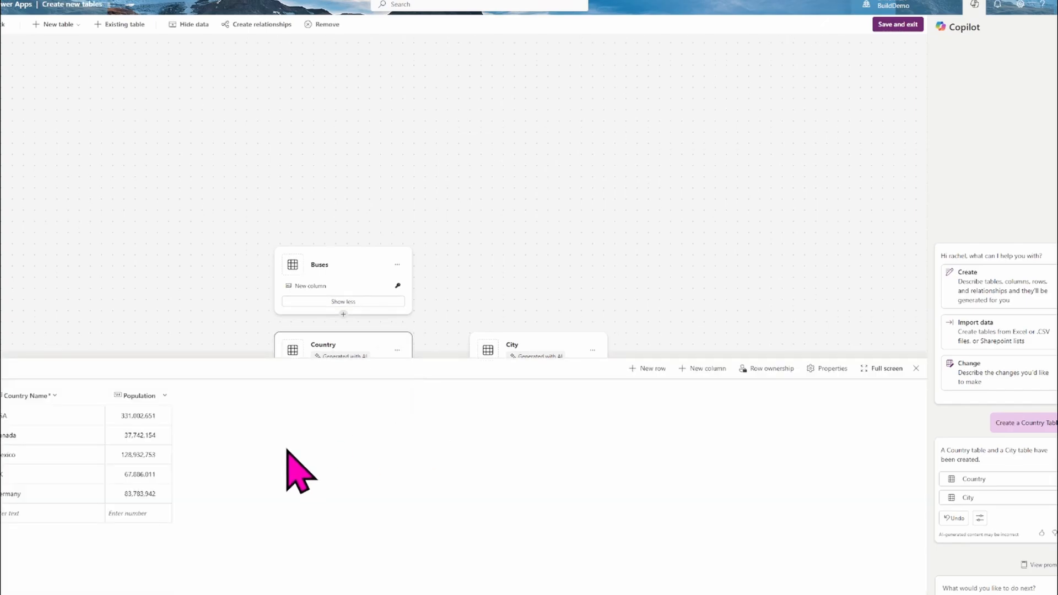
Examine the new column form and the column options for Country Name and Population without changing anything
click(27, 397)
click(708, 369)
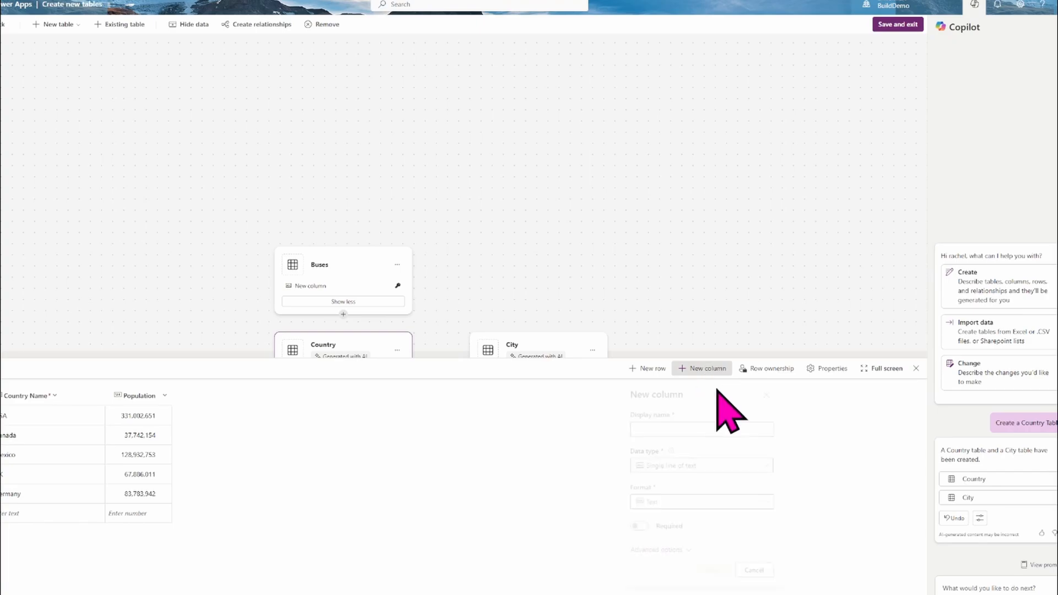
click(766, 400)
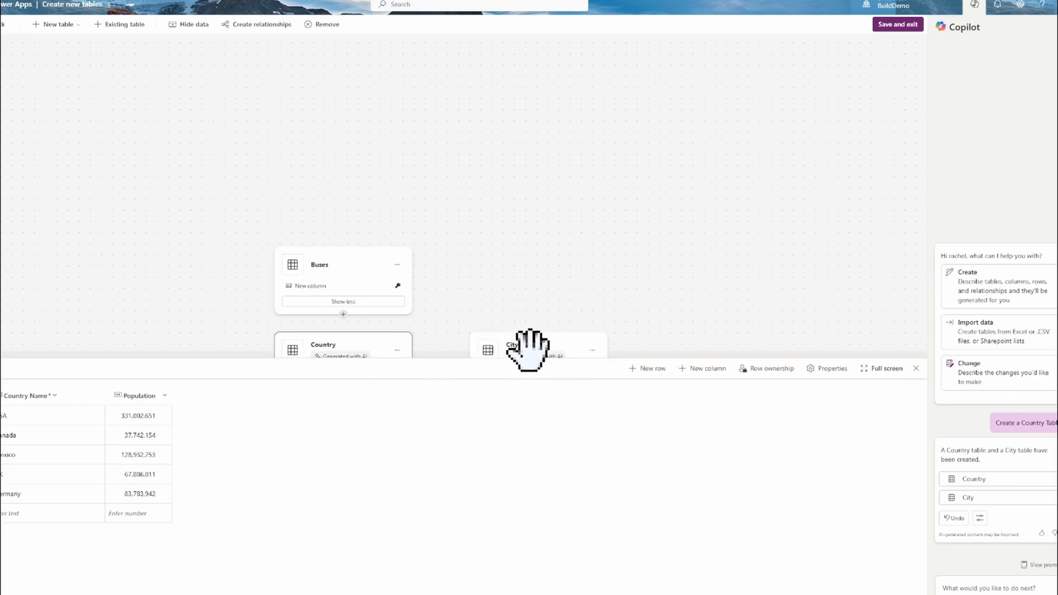
click(61, 399)
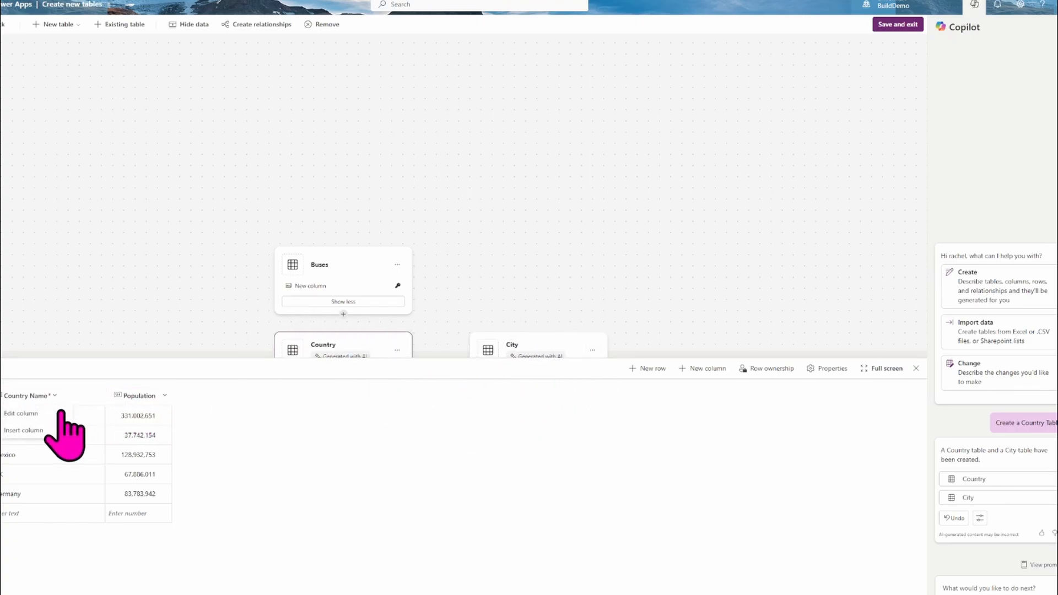
click(158, 405)
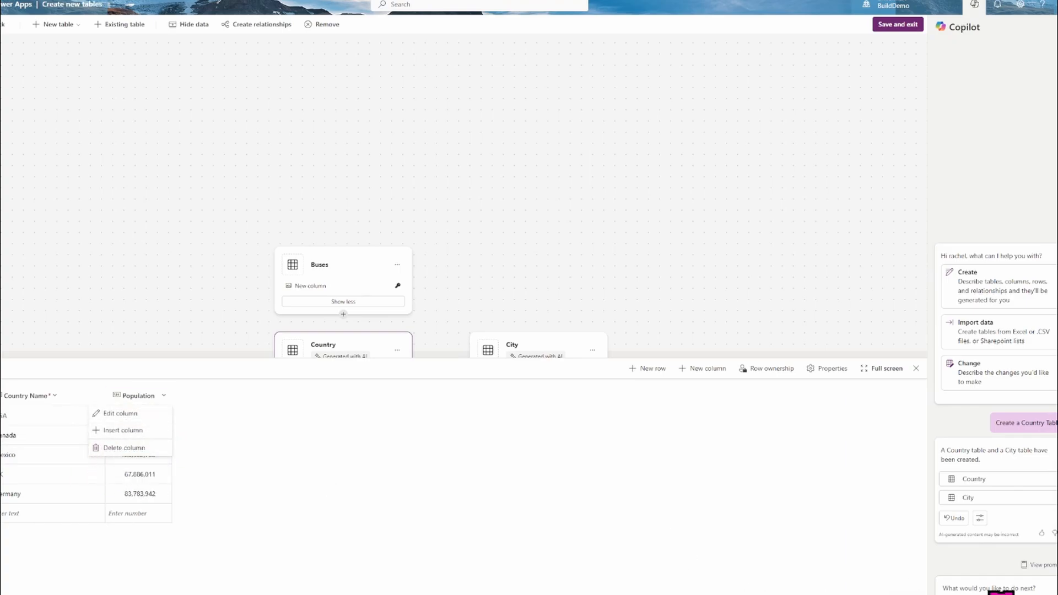
click(964, 588)
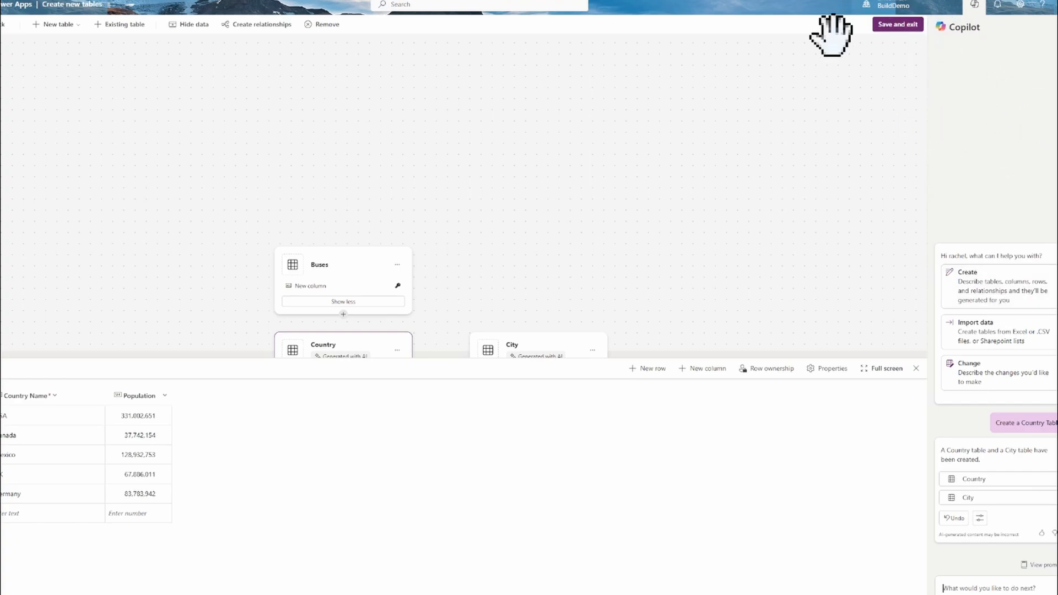
Close the Country data view and move the Buses table above and to the right of the City table
click(915, 368)
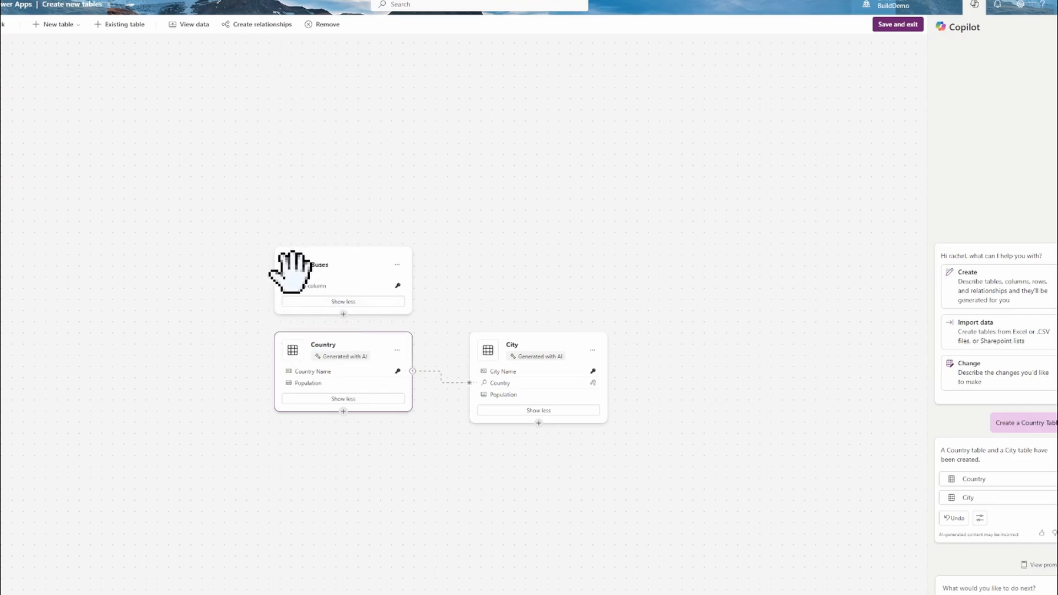
drag(314, 273, 649, 280)
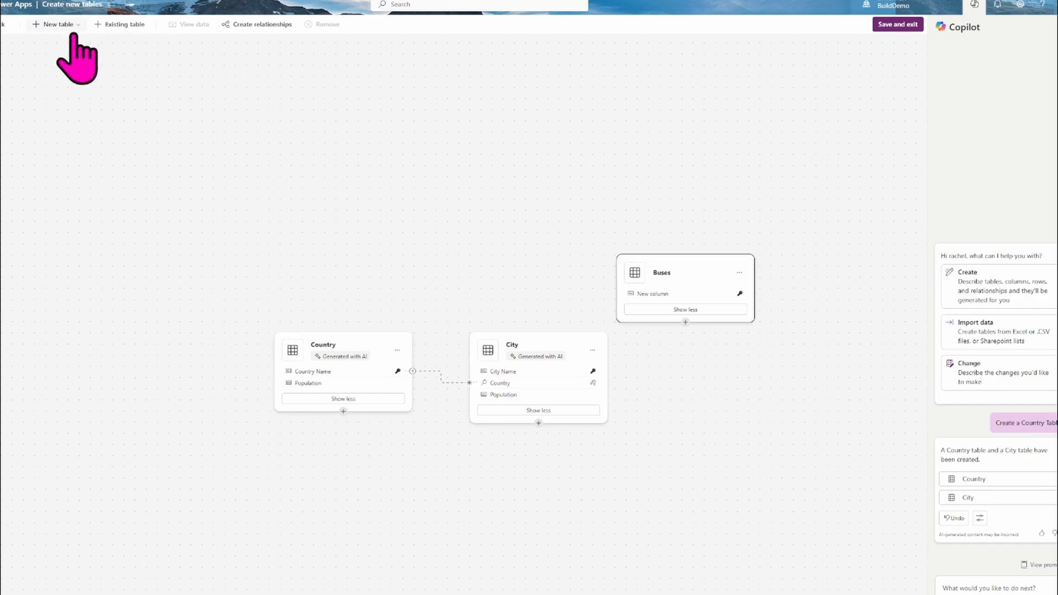
Create a one-to-many relationship from City to Buses with lookup column BusId and relationship name CityBus
click(259, 25)
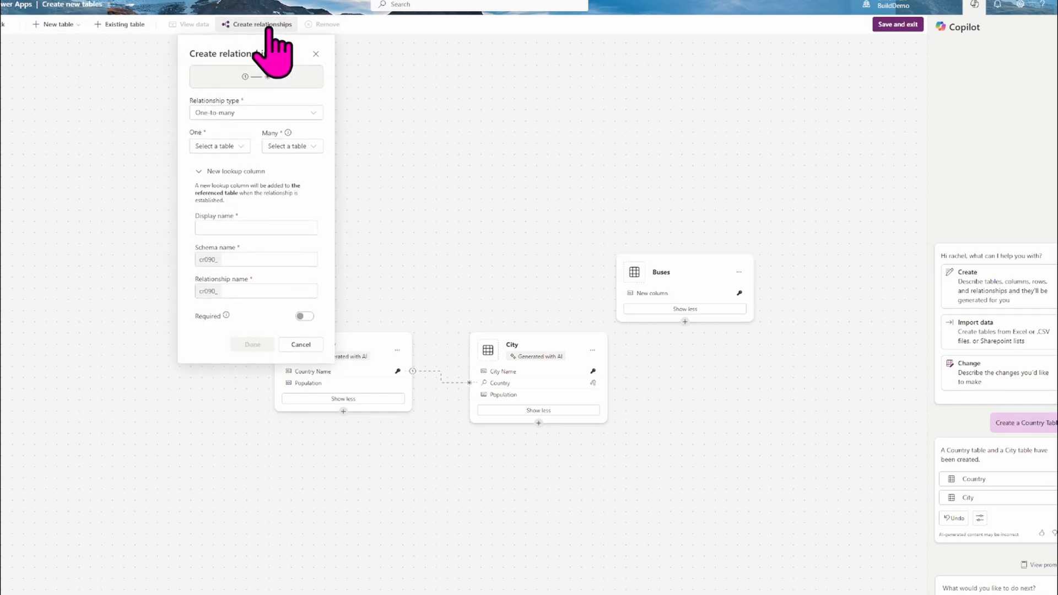
click(217, 147)
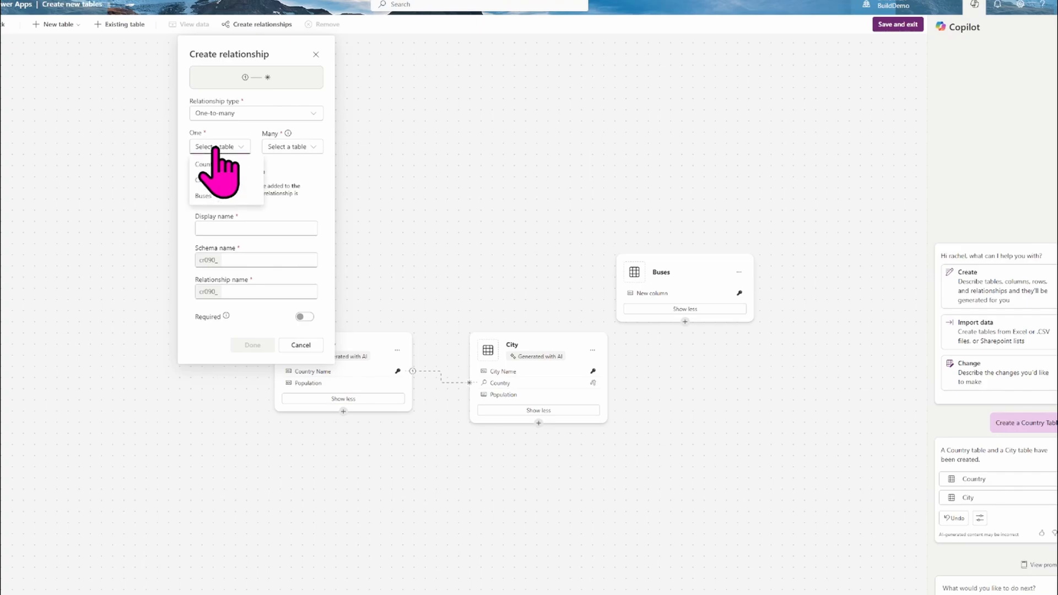
click(201, 181)
click(300, 147)
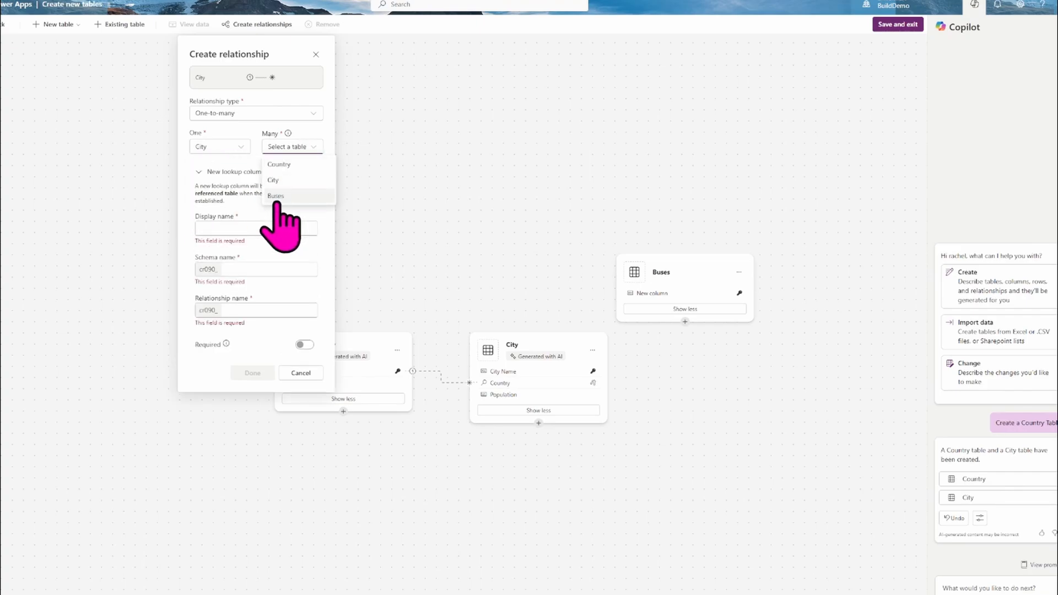
click(278, 196)
click(215, 220)
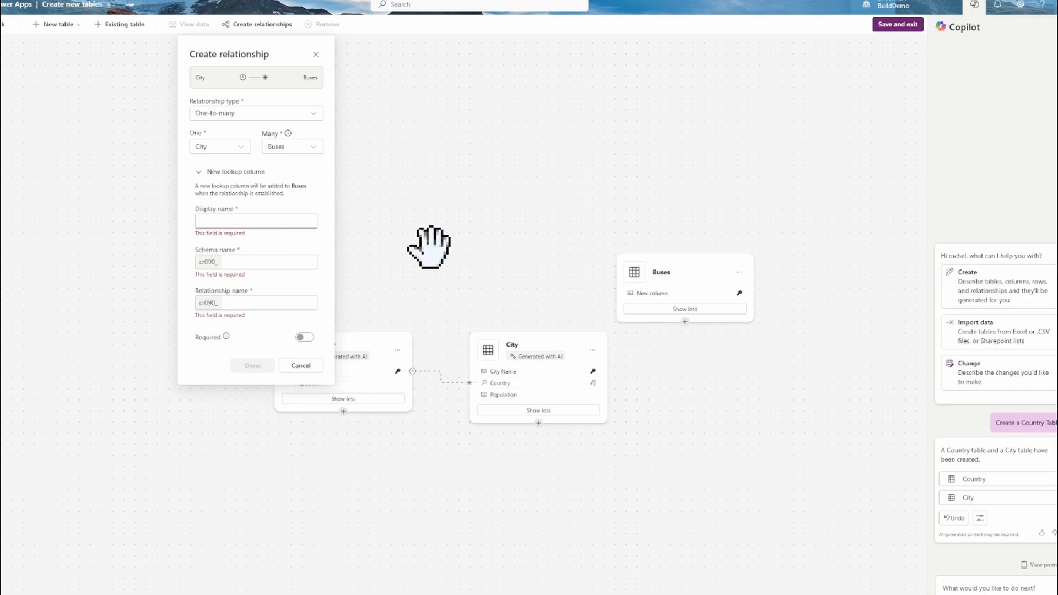
text(BusId)
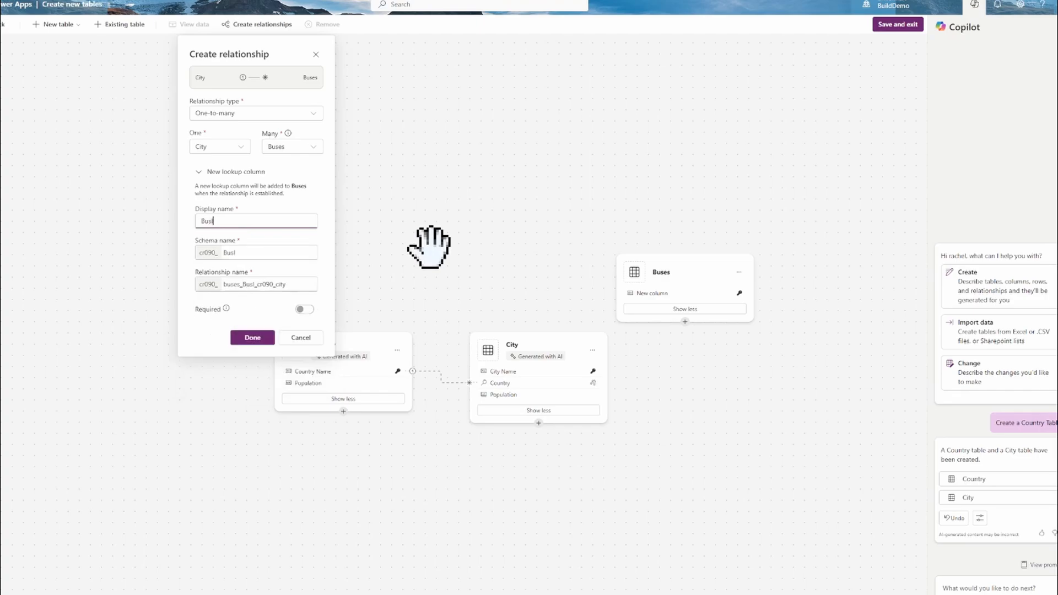
triple_click(286, 284)
text(CityBus)
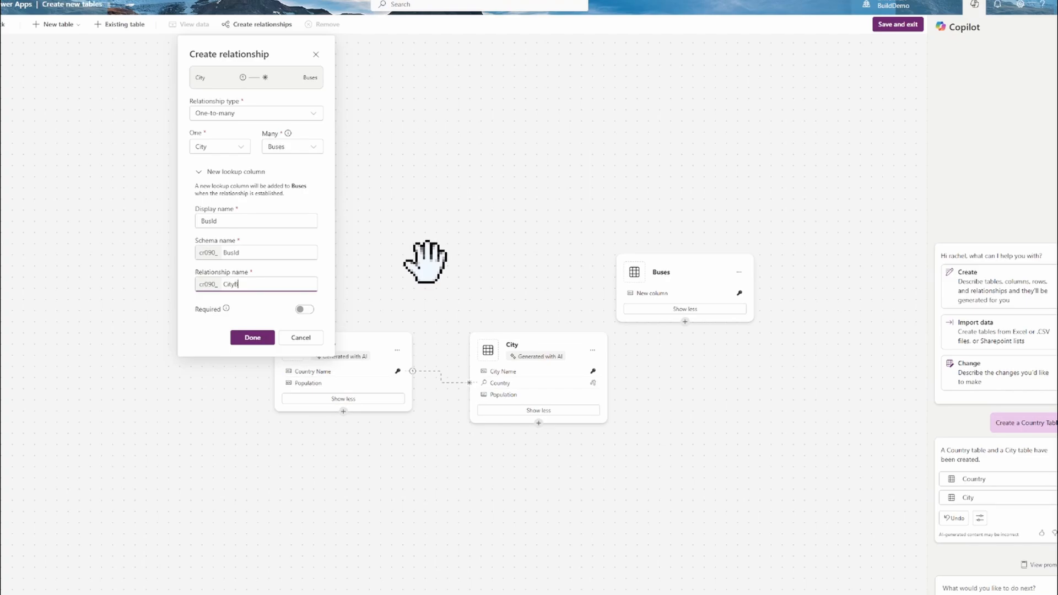
click(241, 338)
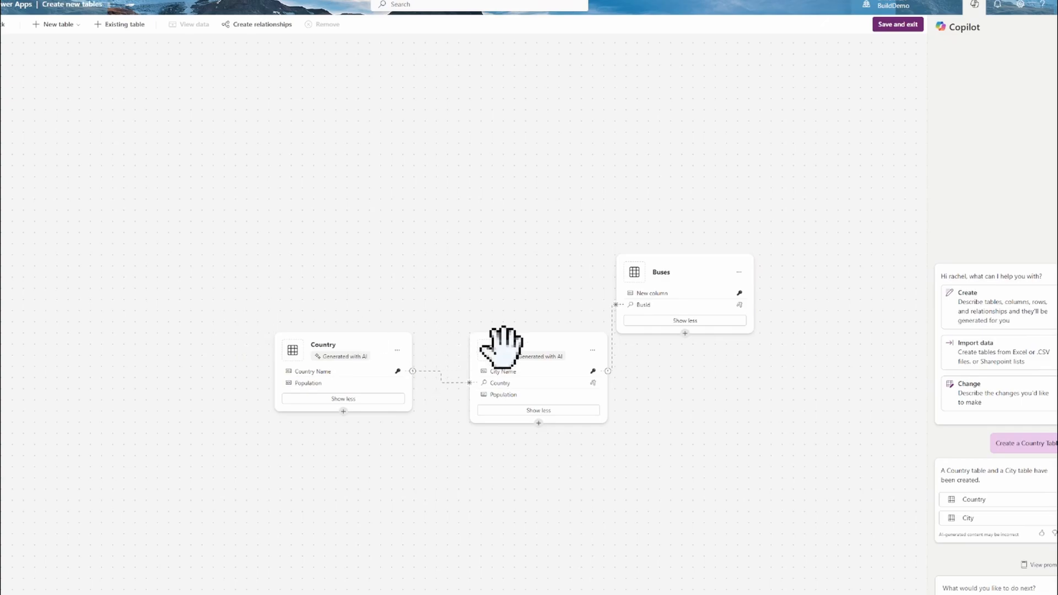
Try changing the City–Buses relationship type to many-to-one and discard the edit
click(611, 337)
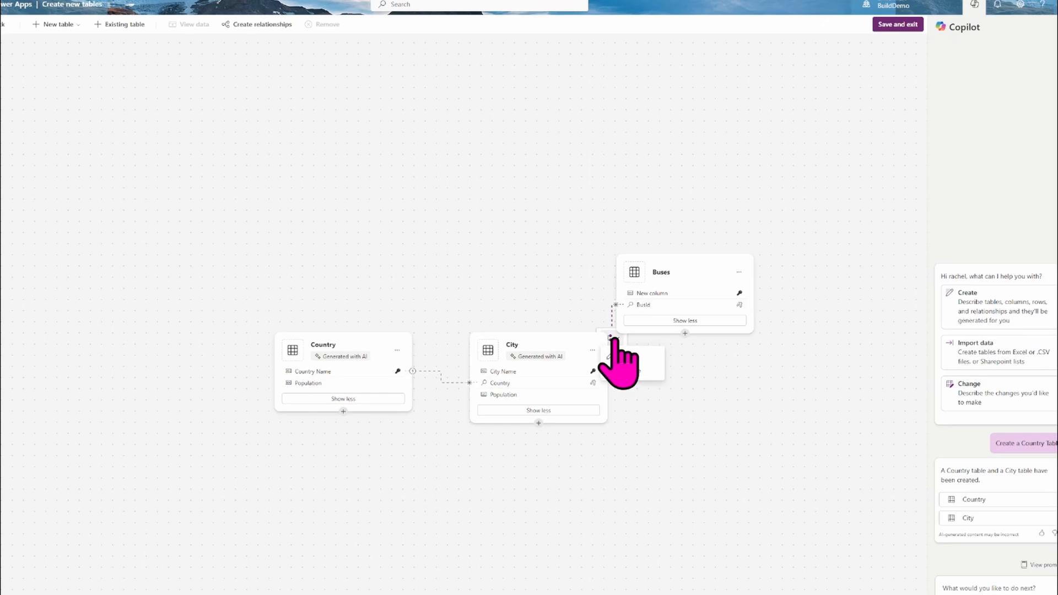
click(616, 356)
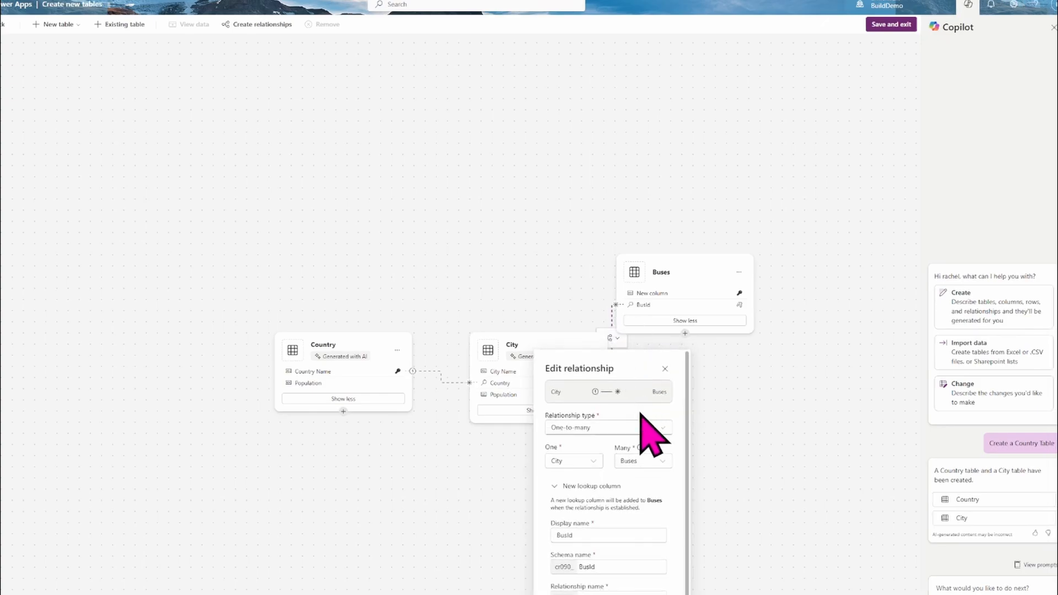
click(586, 428)
click(576, 448)
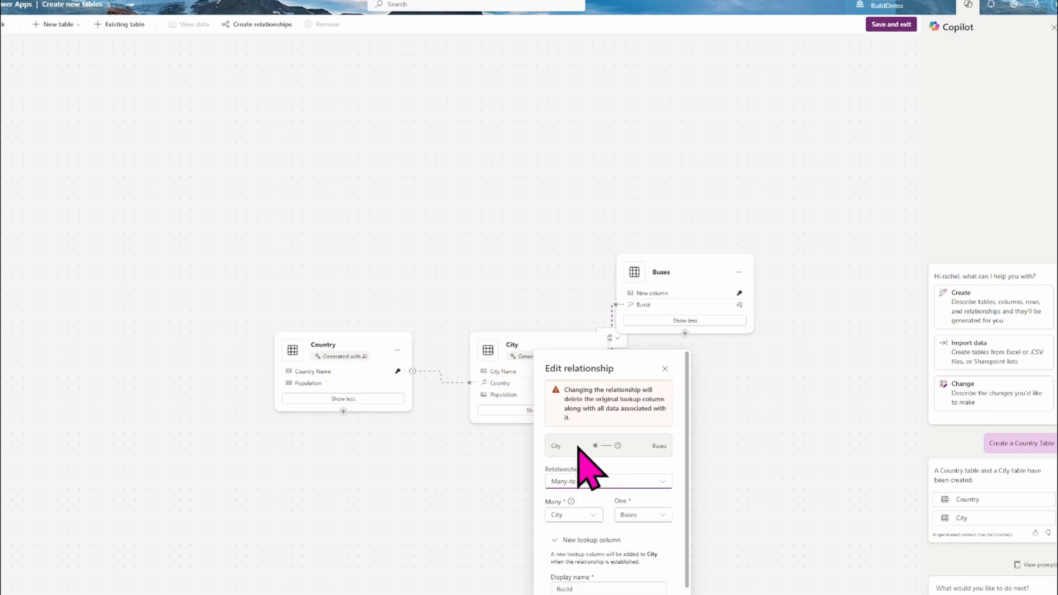
click(664, 368)
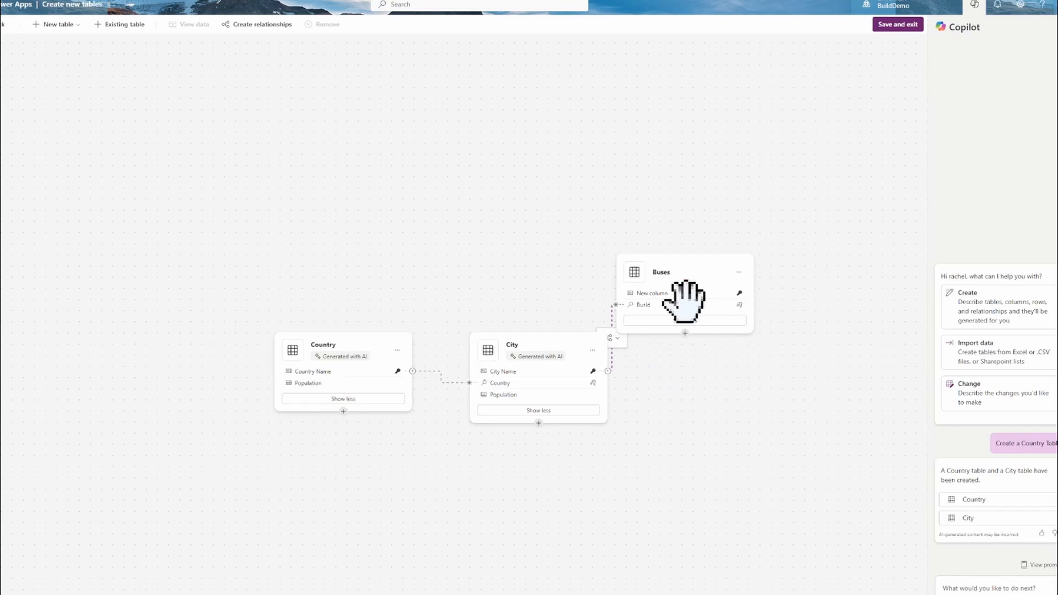
Find the existing Purchase table among all tables and add it to the canvas
click(117, 28)
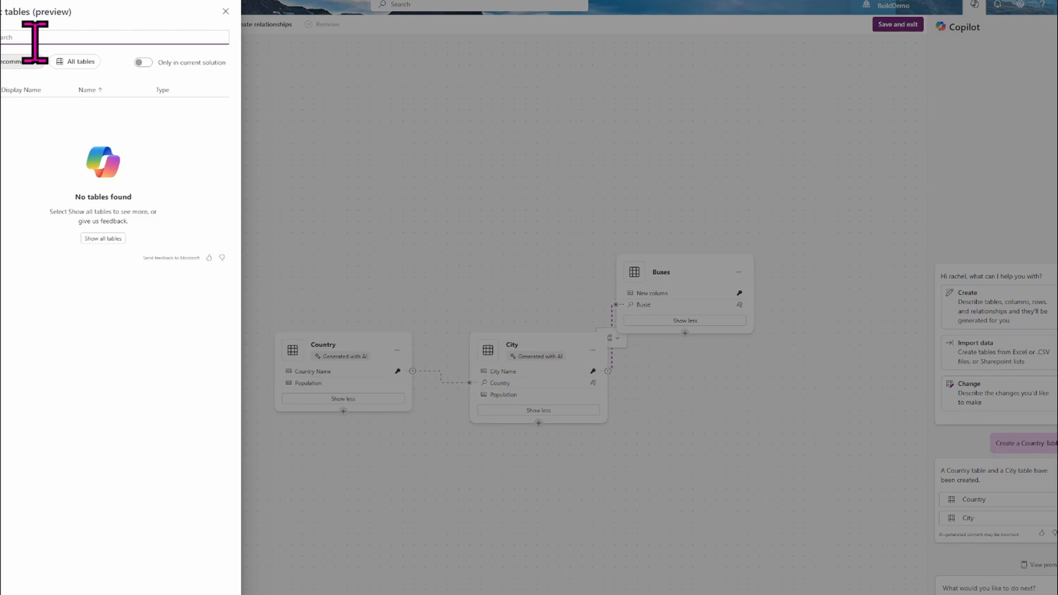
click(69, 62)
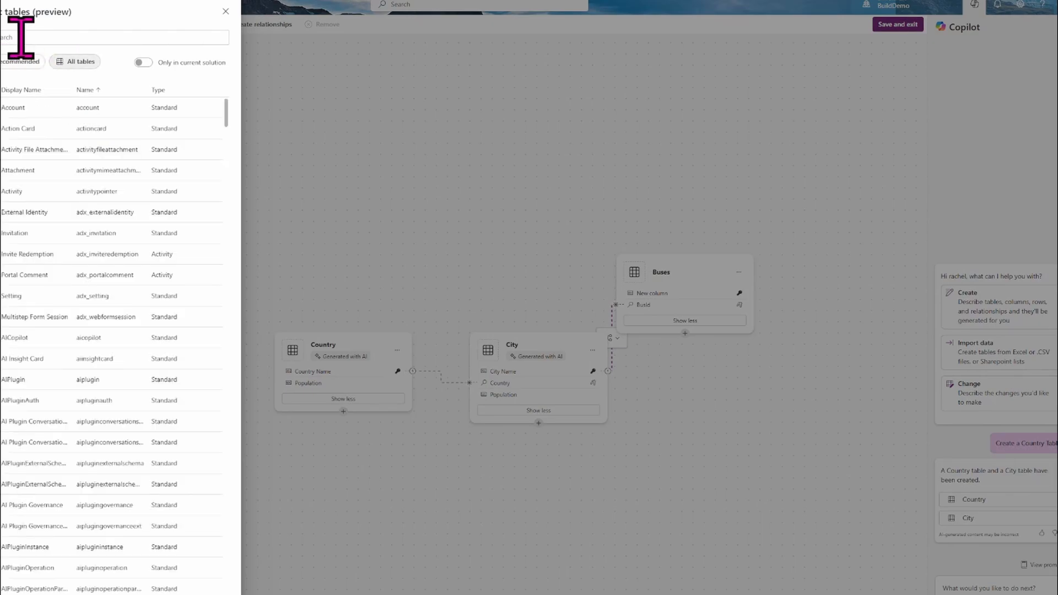
text(purc)
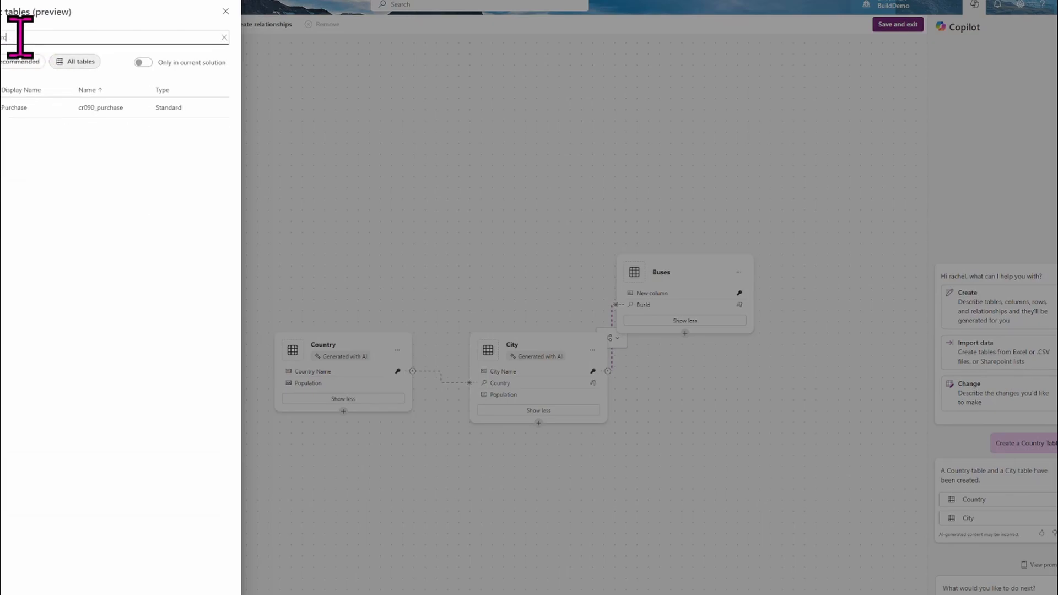
click(8, 107)
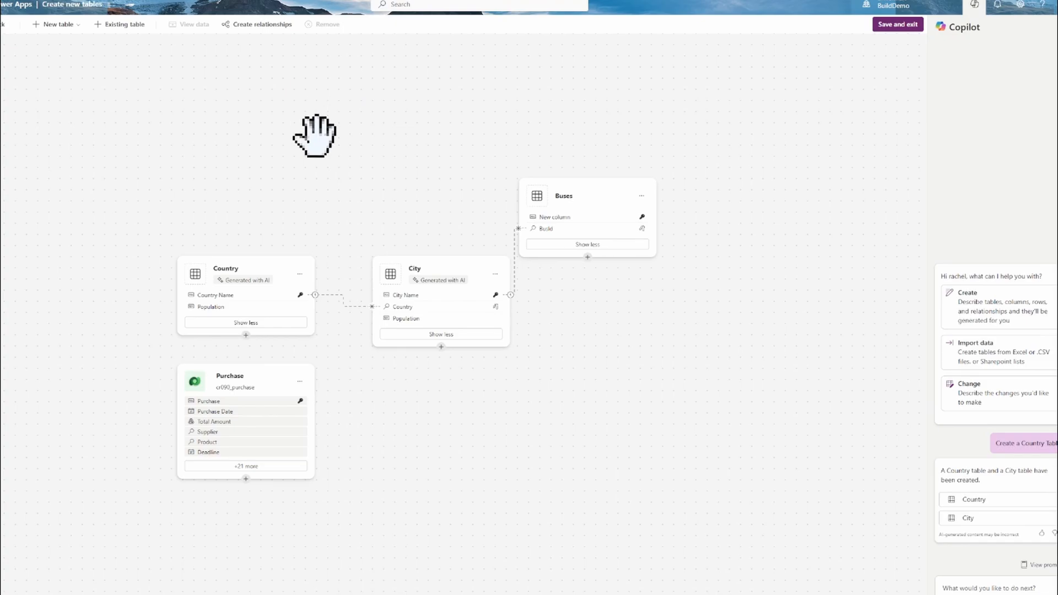
Add another blank table for columns and data, hide its data view, and look over the new table options
click(58, 24)
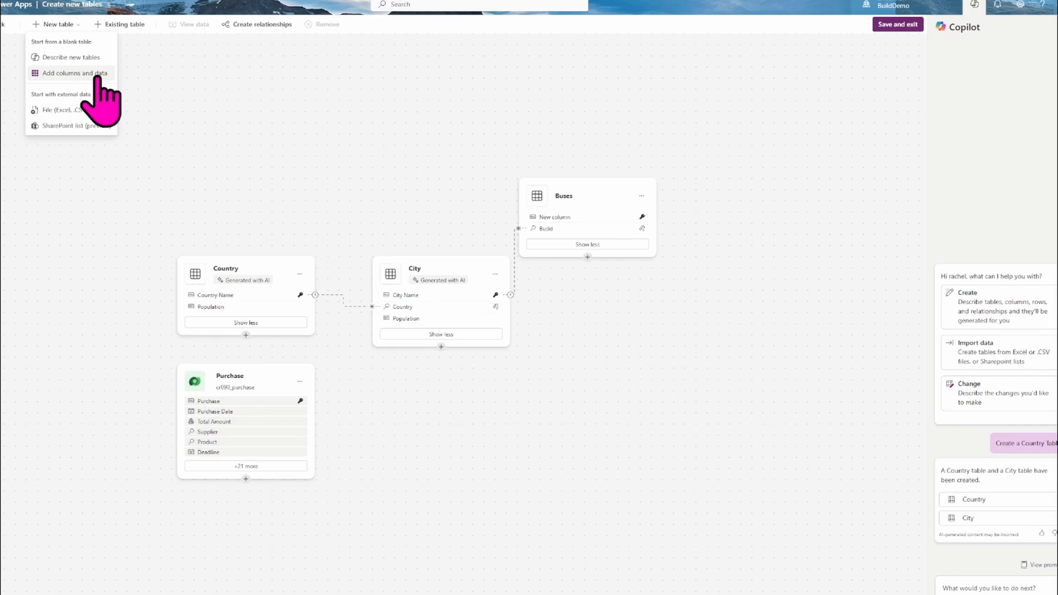
click(98, 78)
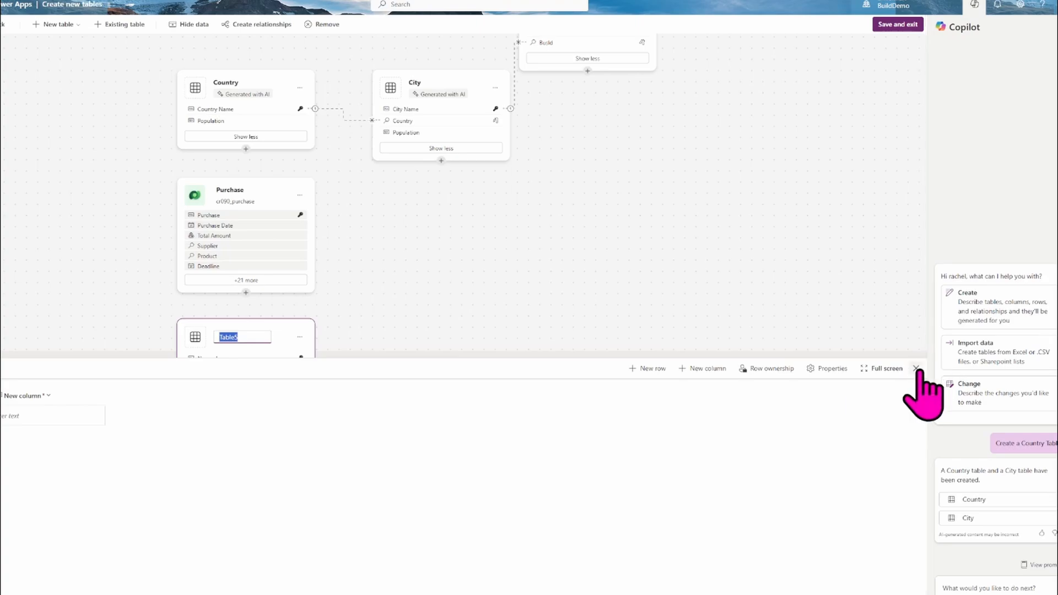
click(189, 24)
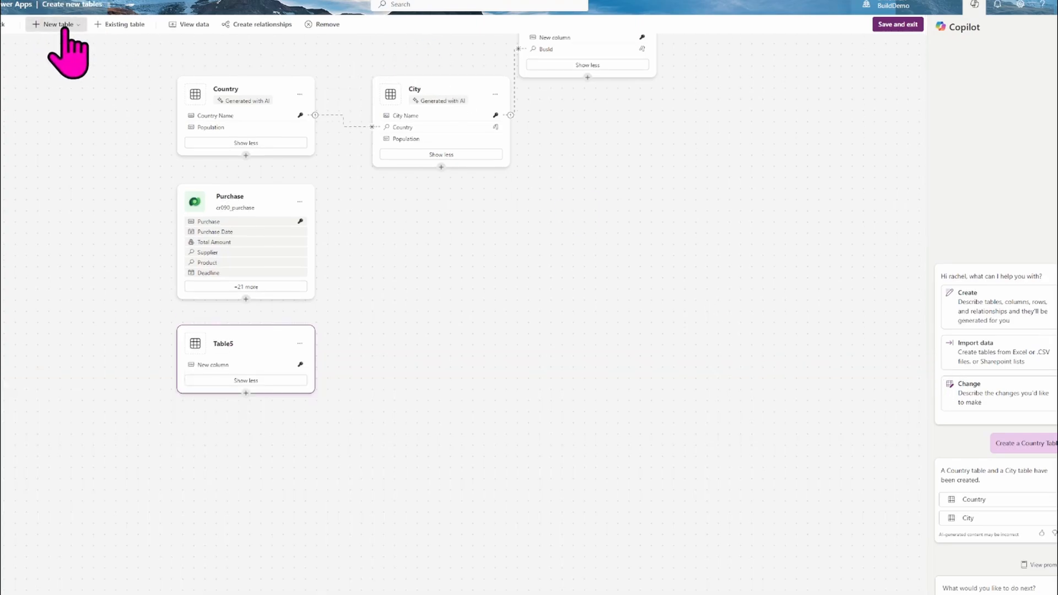
click(64, 27)
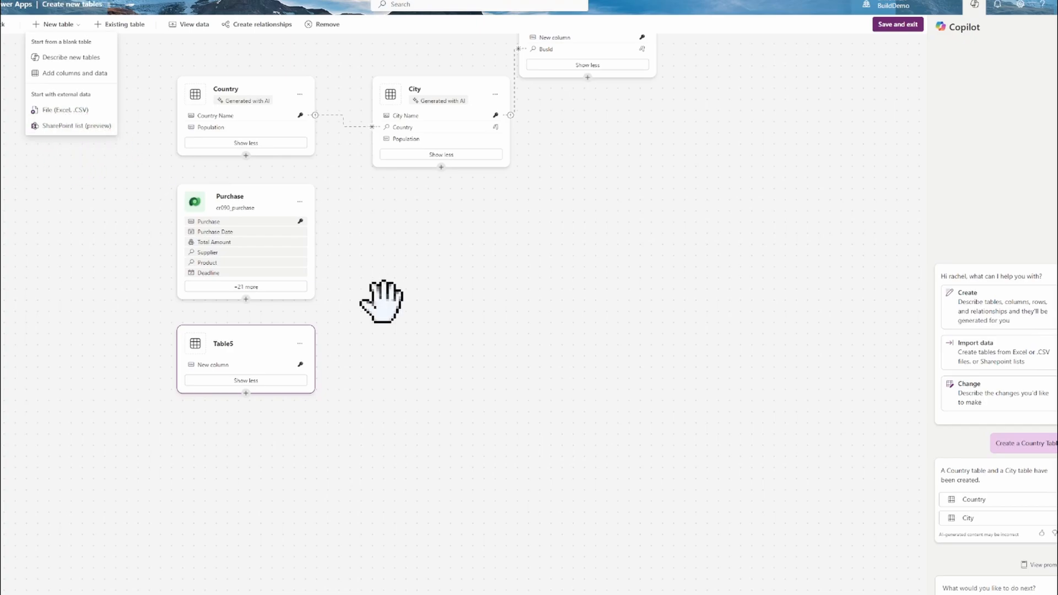
click(463, 319)
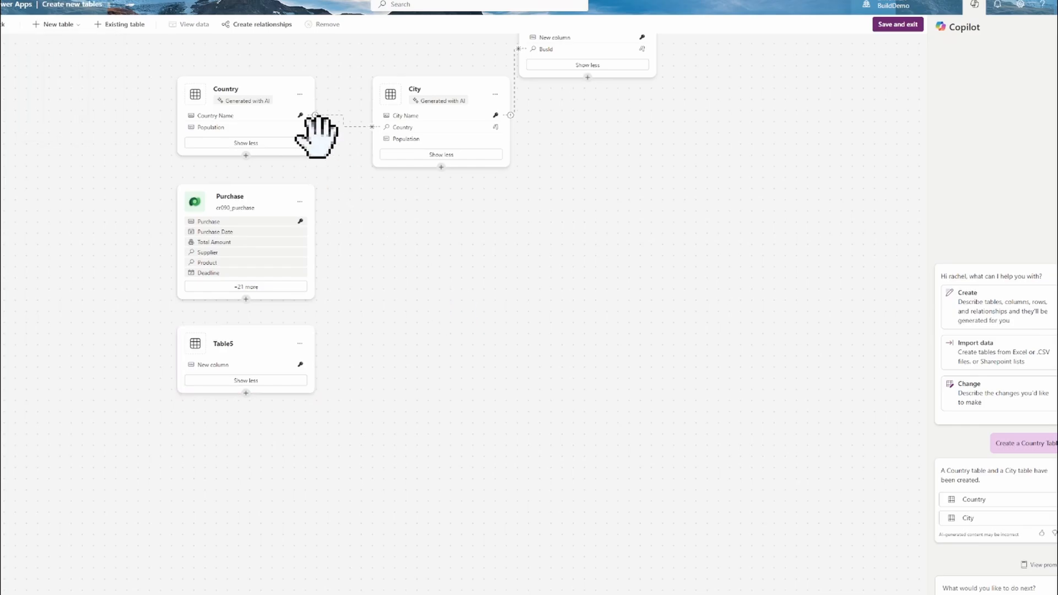
Remove the newly added blank table and the Purchase table from the canvas
click(300, 344)
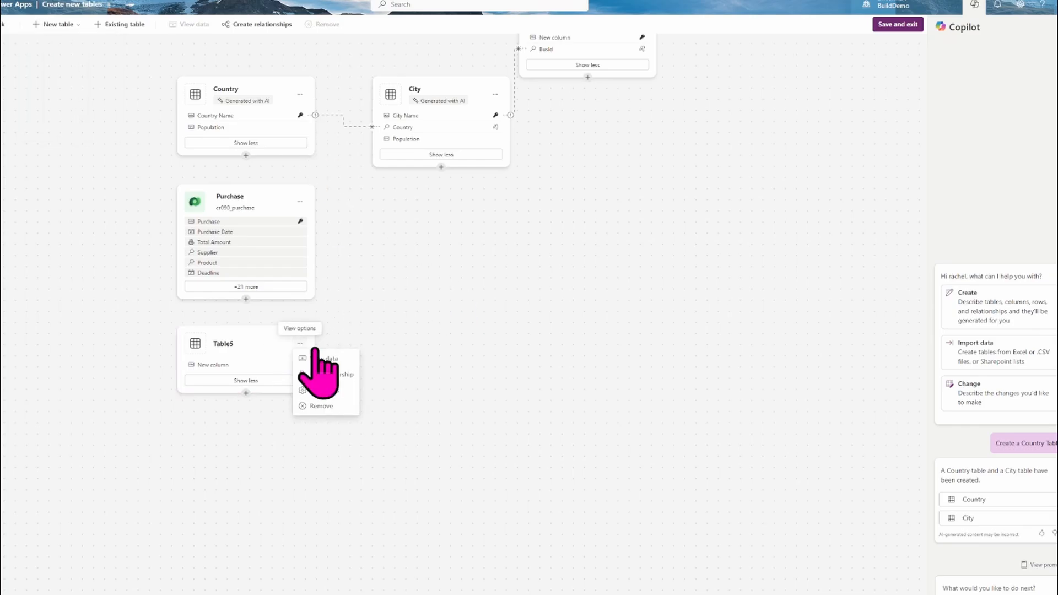
click(320, 408)
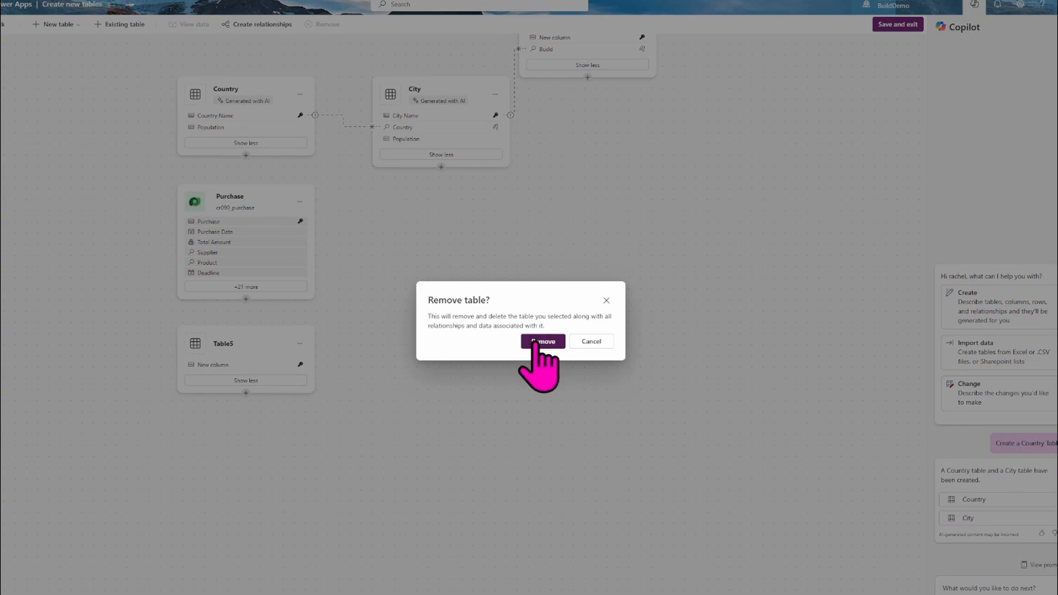
click(542, 341)
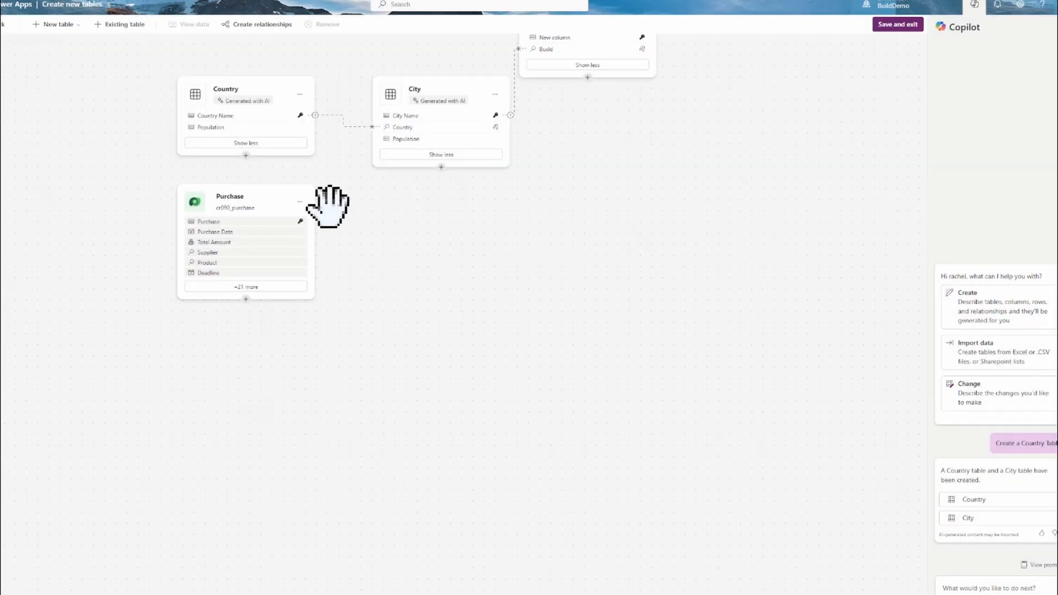
click(299, 202)
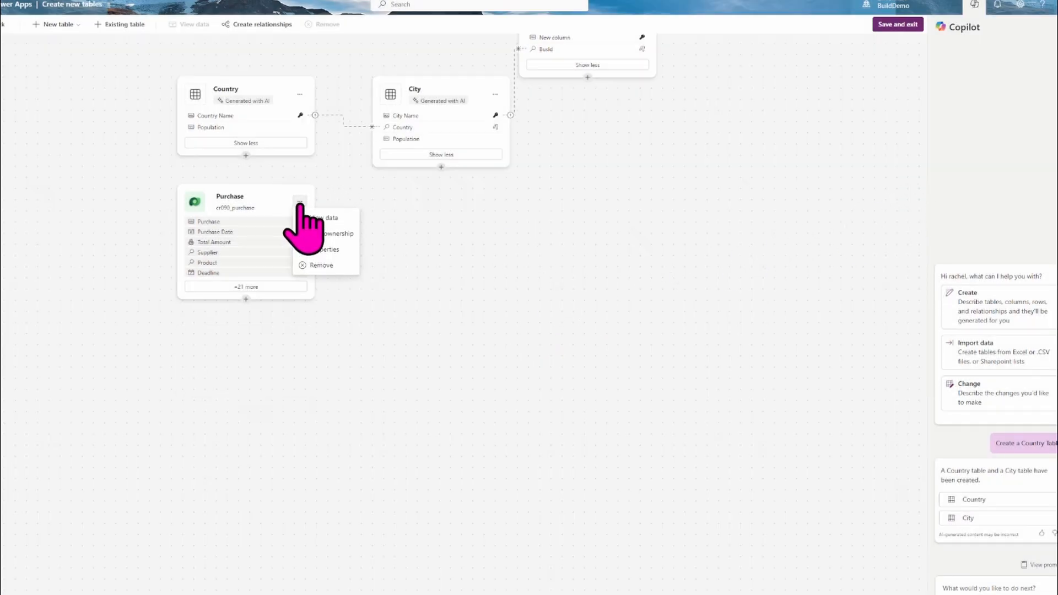
click(320, 267)
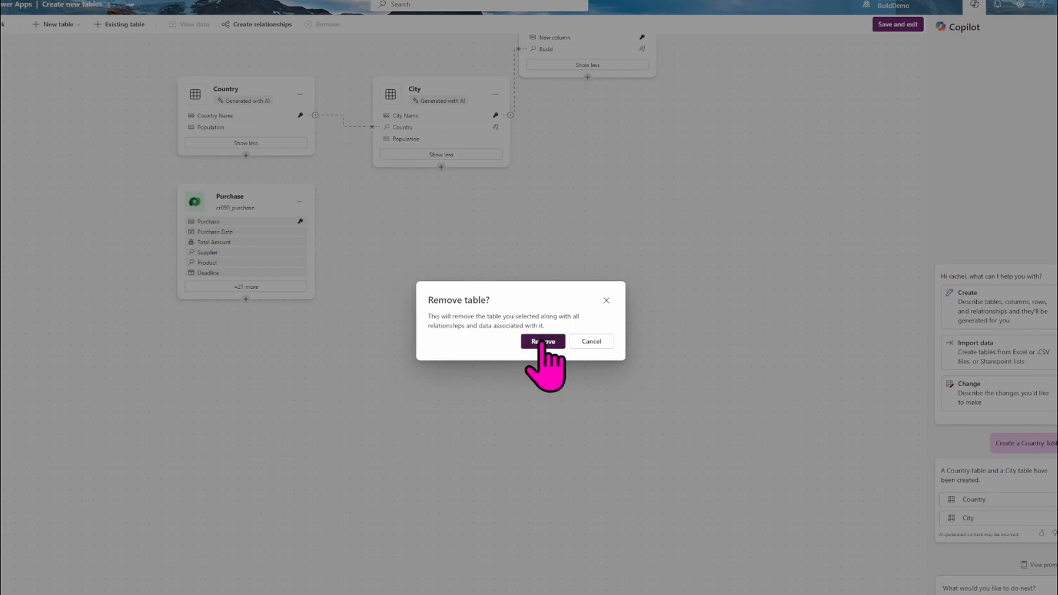
click(542, 341)
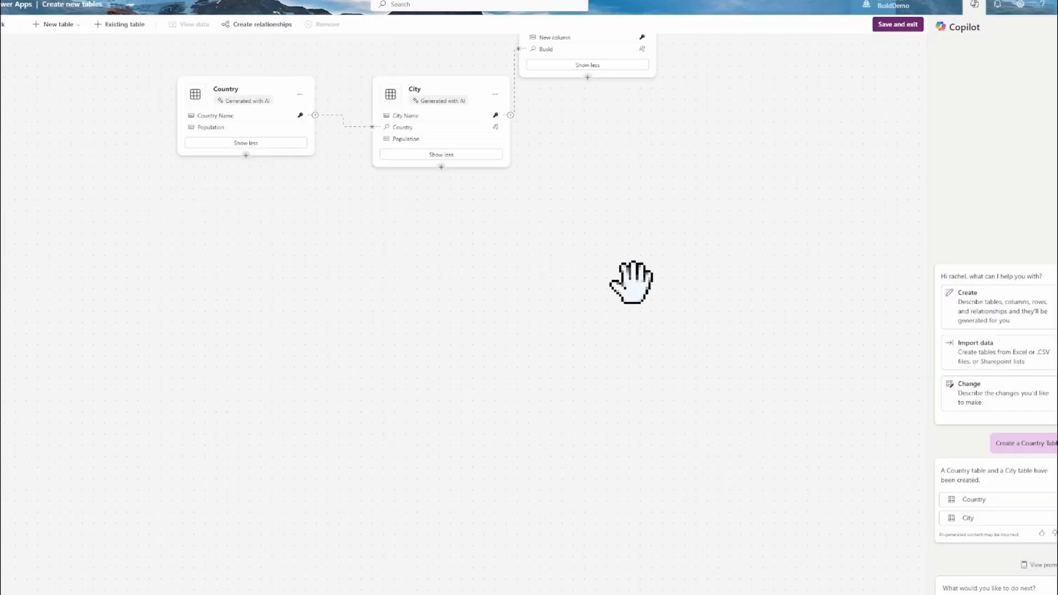
Save the Country, City and Buses tables with their relationships and exit the table designer
click(885, 27)
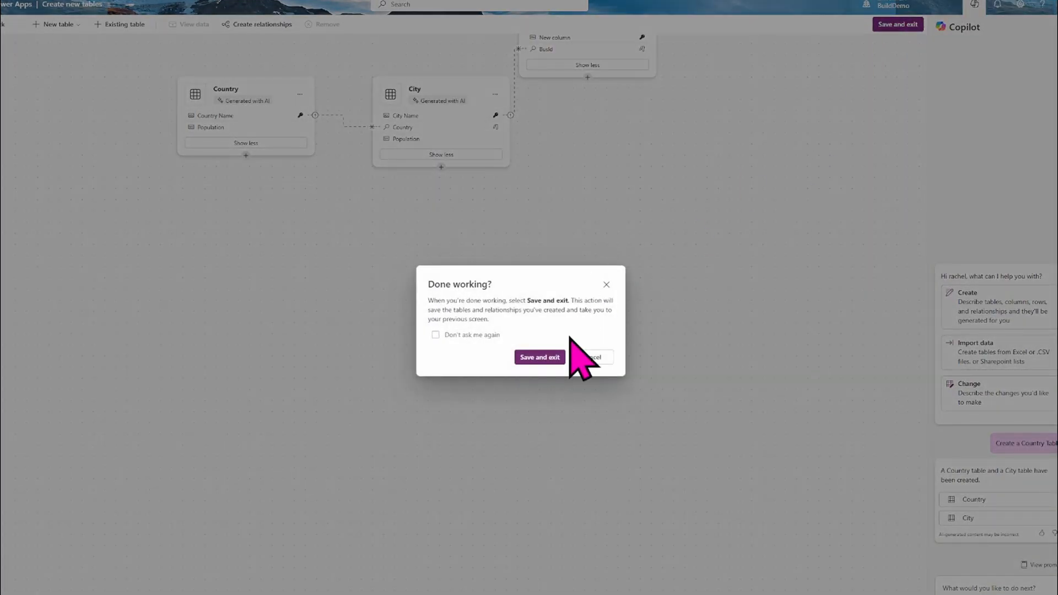
click(539, 358)
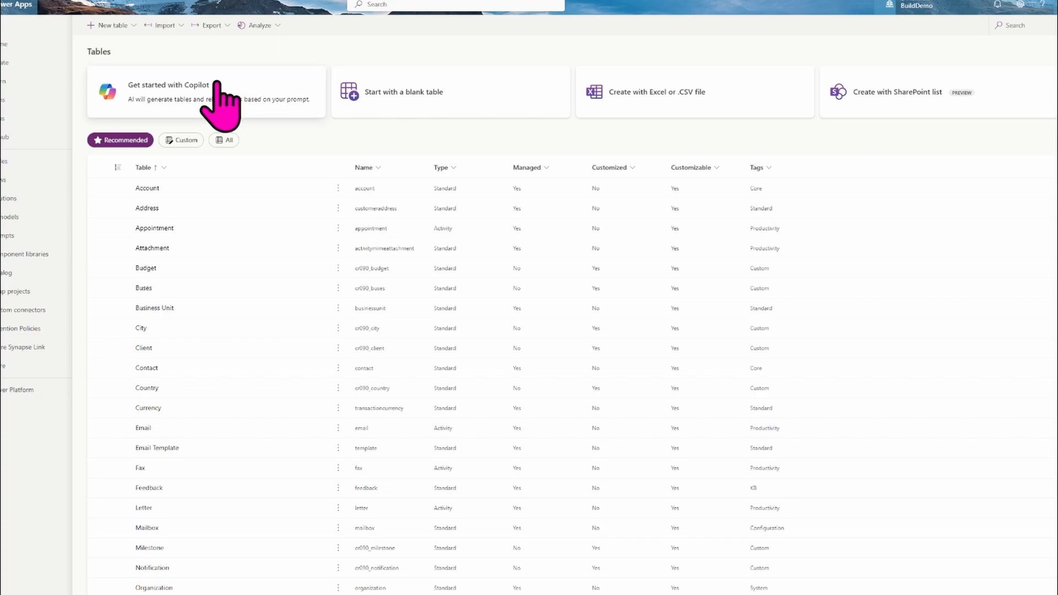
Open the new table form with advanced properties and examine its primary column settings, advanced options and table types
click(126, 27)
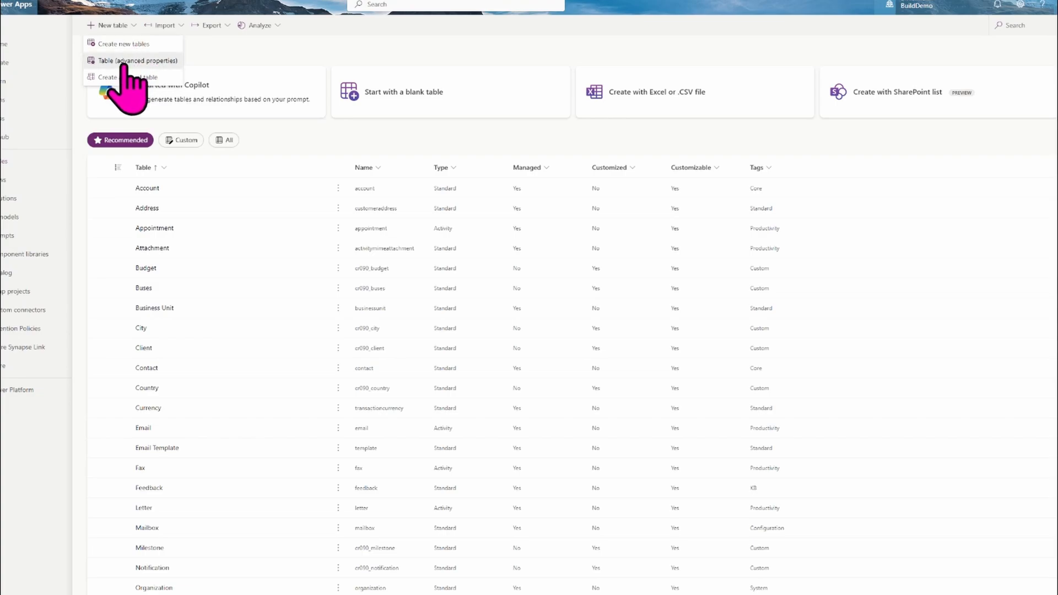
click(123, 60)
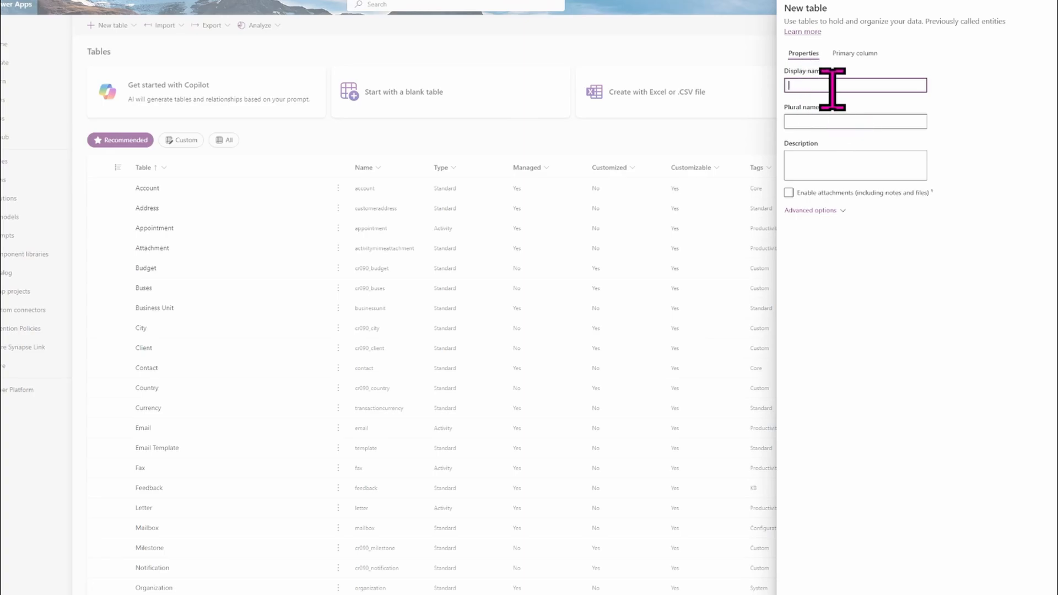
click(854, 53)
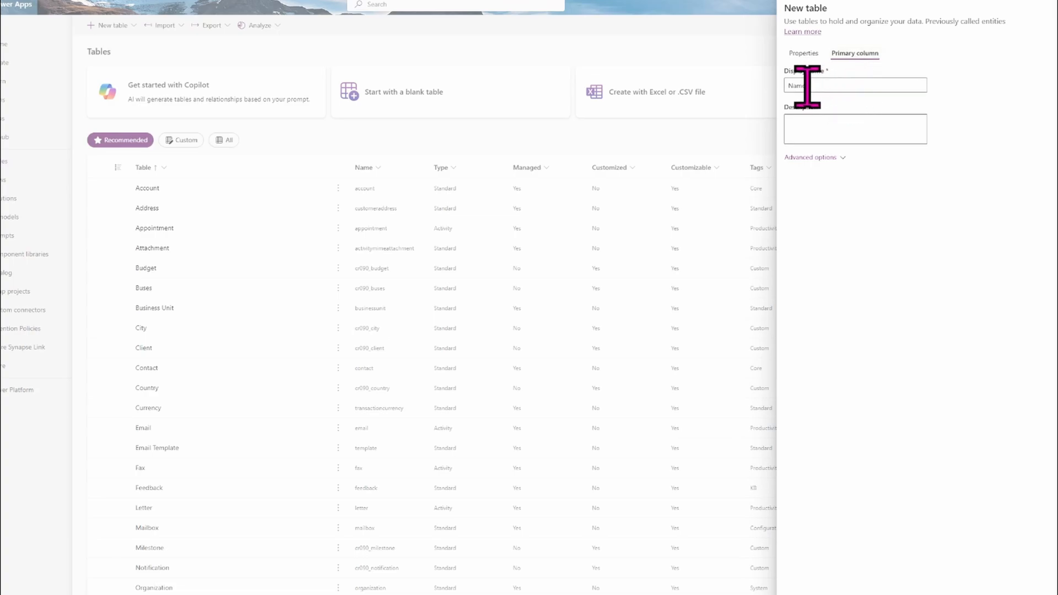
click(803, 54)
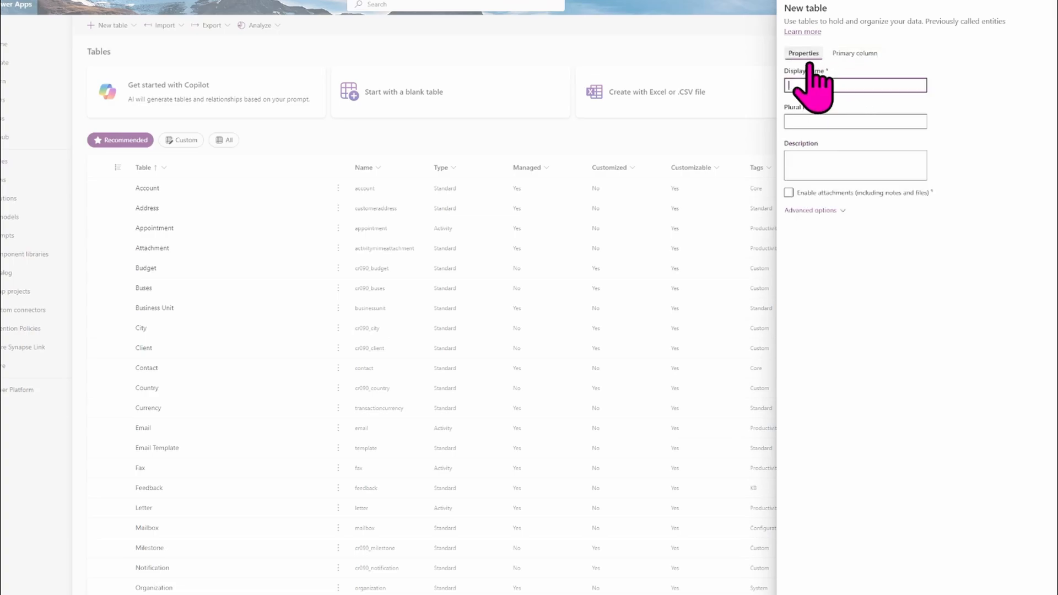
click(809, 210)
scroll(1041, 375, down, 1)
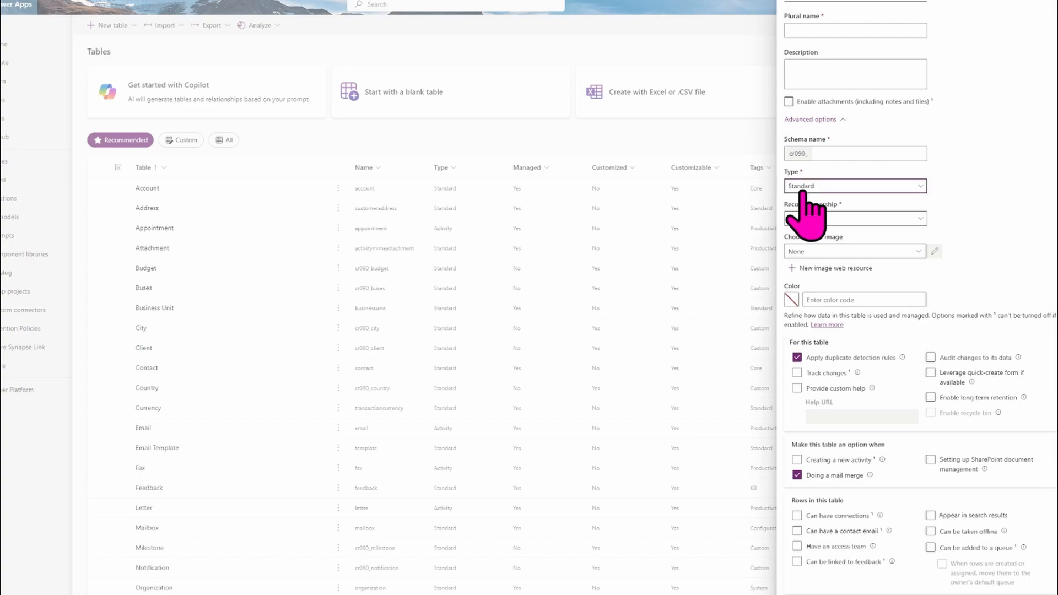
click(805, 188)
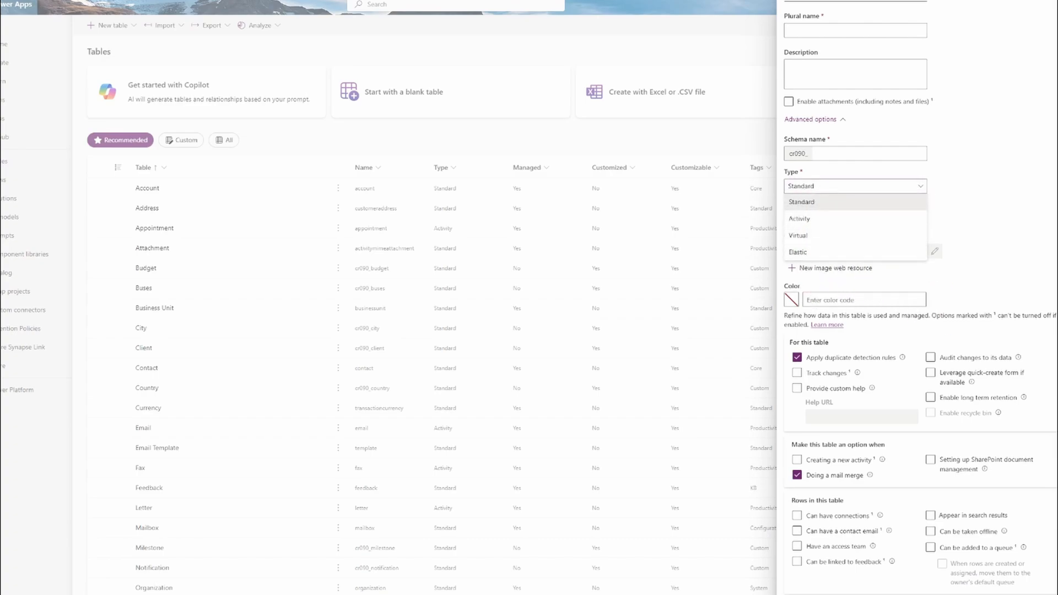
click(1029, 230)
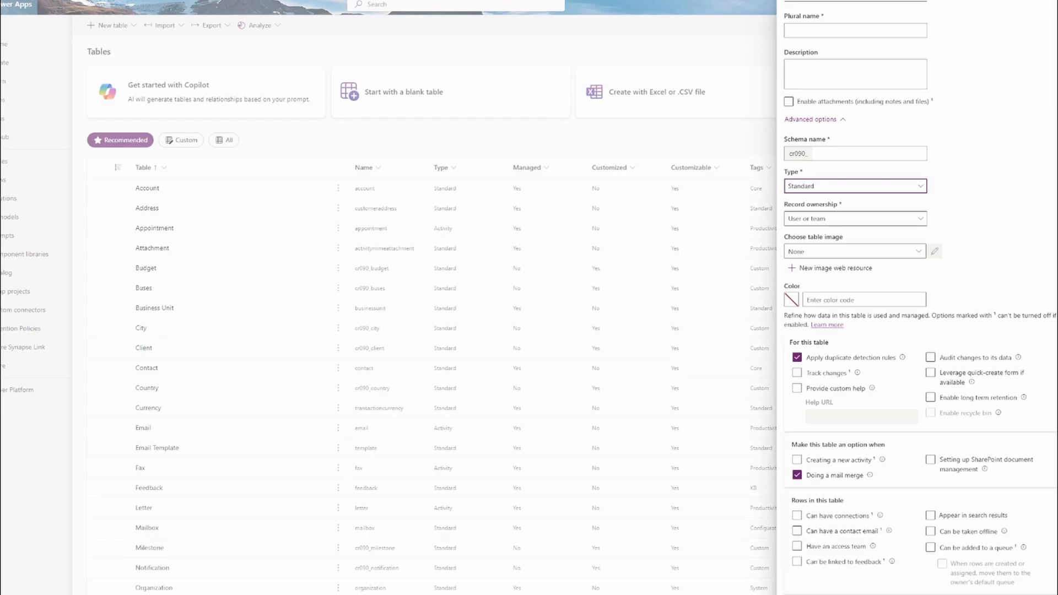
Review the advanced options in the new table form, from row settings back to the general properties, and close the form without creating a table
scroll(917, 297, up, 1)
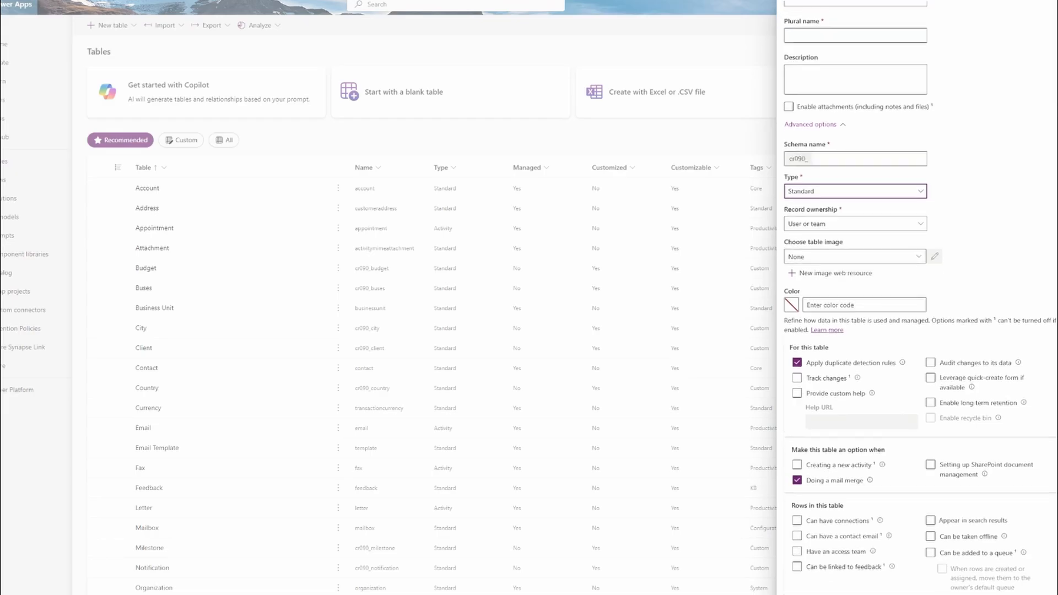
scroll(917, 297, up, 1)
scroll(916, 298, down, 1)
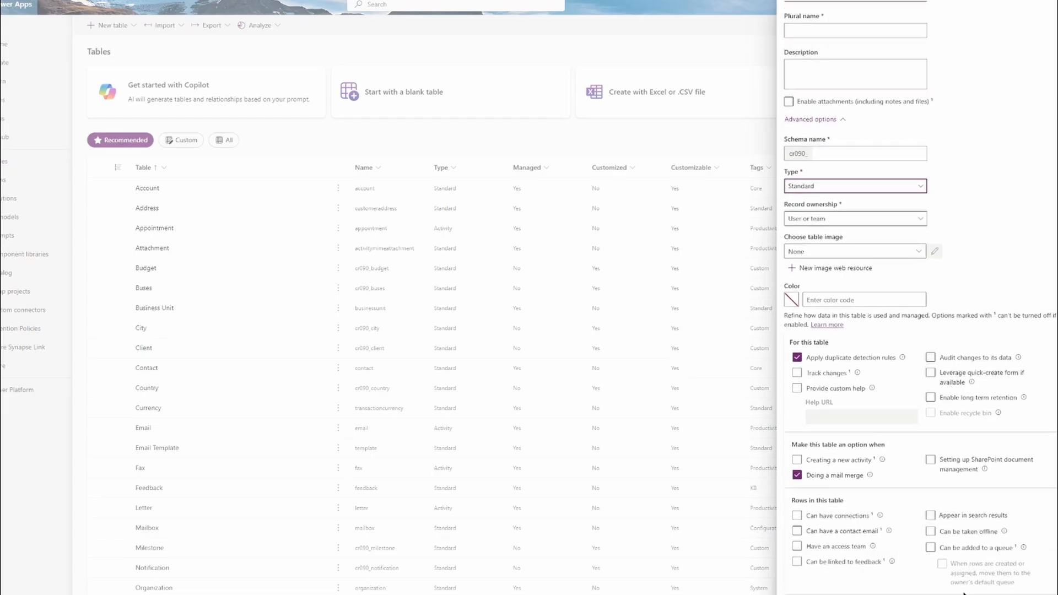
scroll(917, 297, up, 2)
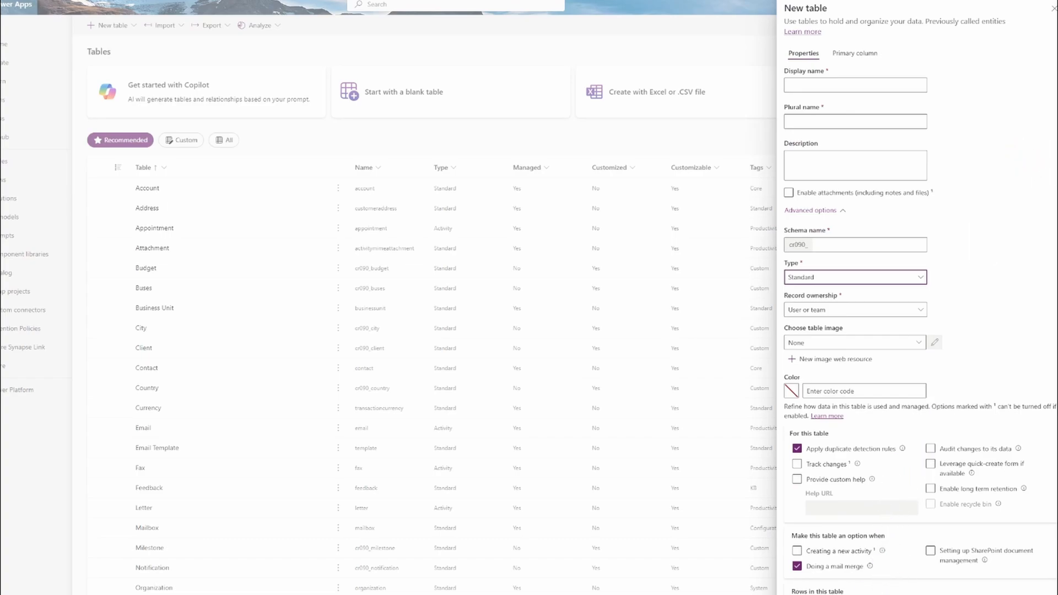
key(Escape)
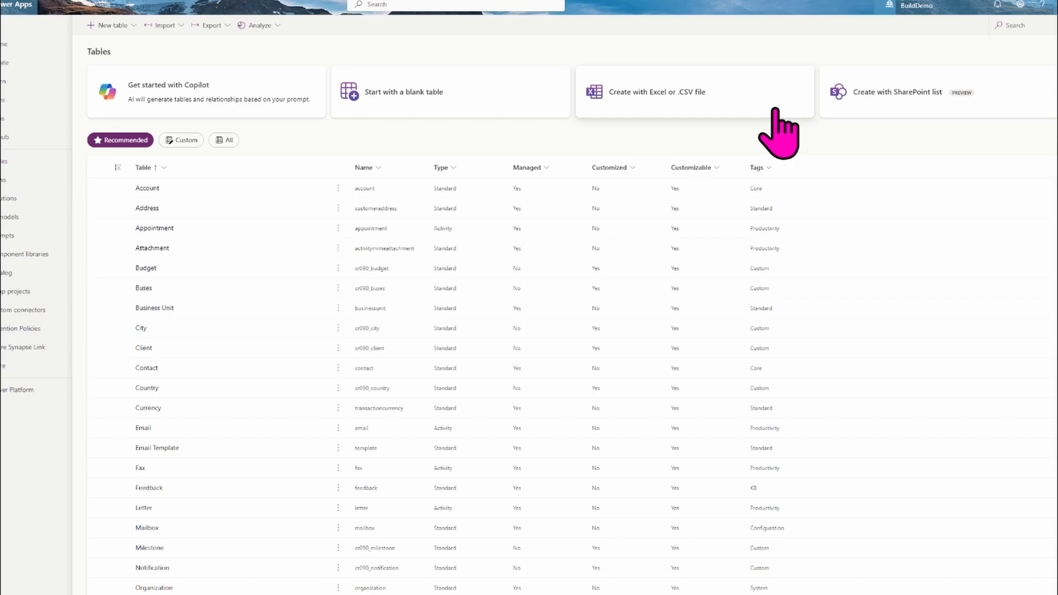
click(704, 94)
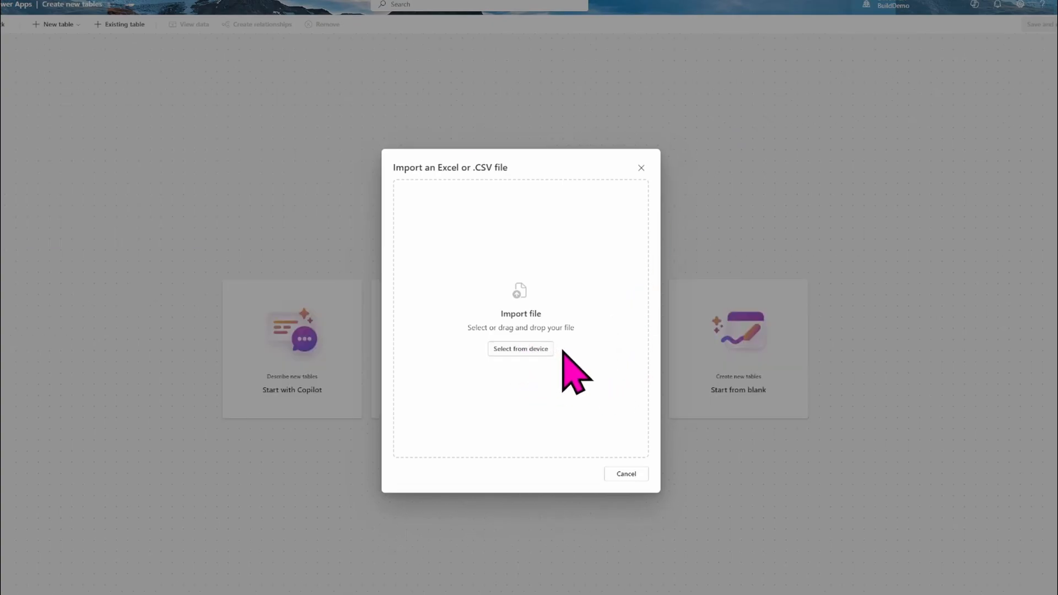
click(518, 349)
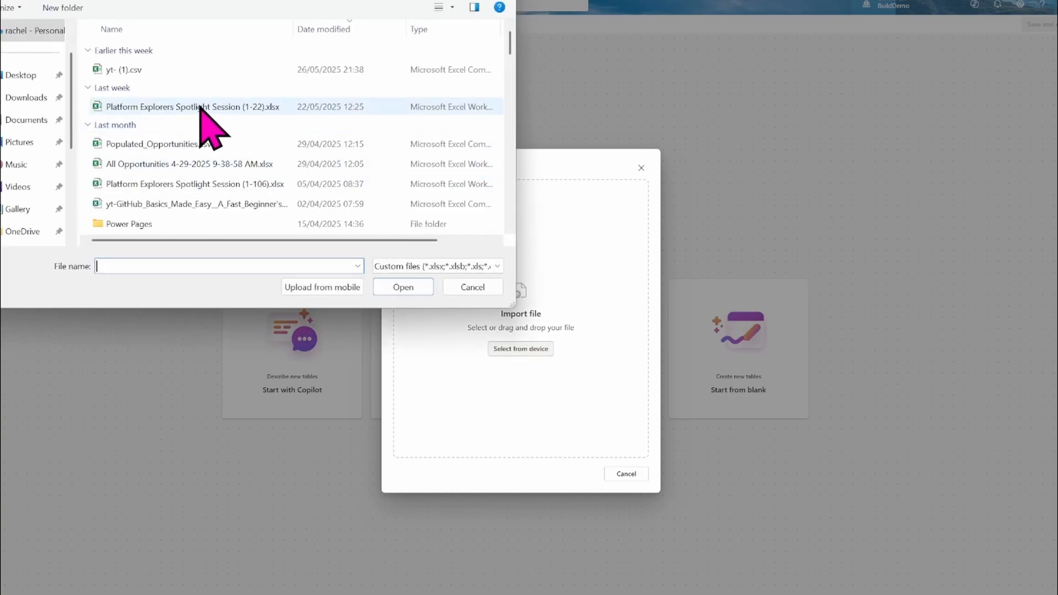
click(150, 165)
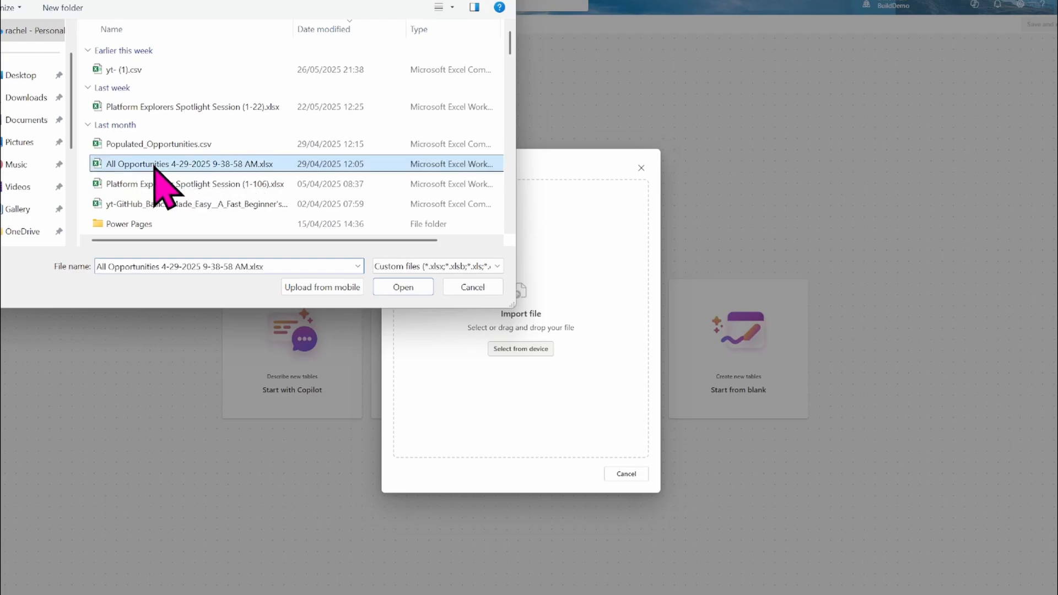
click(397, 288)
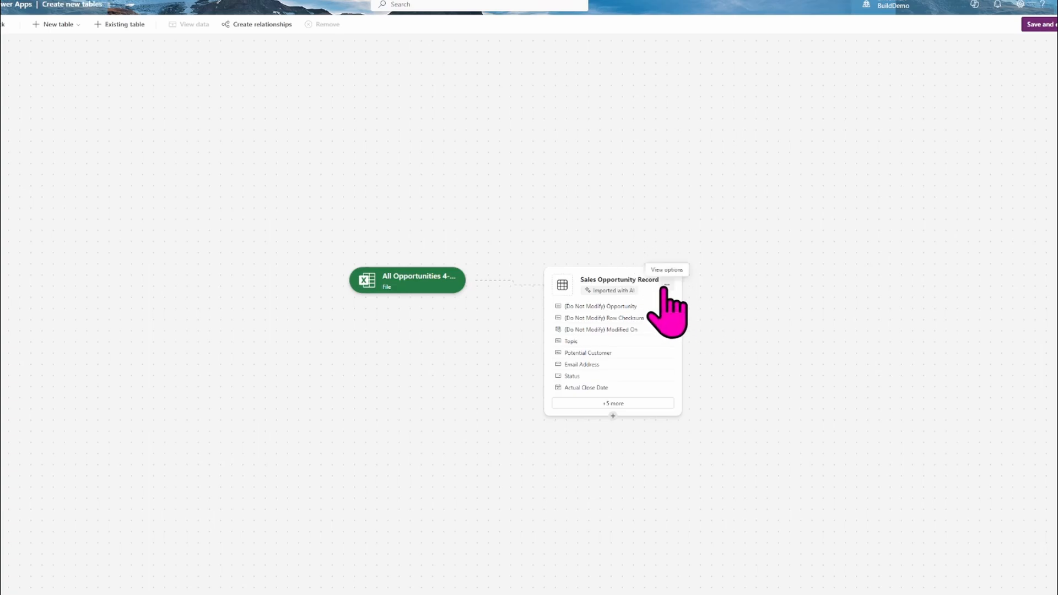
View the Sales Opportunity Record table's data and compare its column headers with first row as headers off and on
click(665, 285)
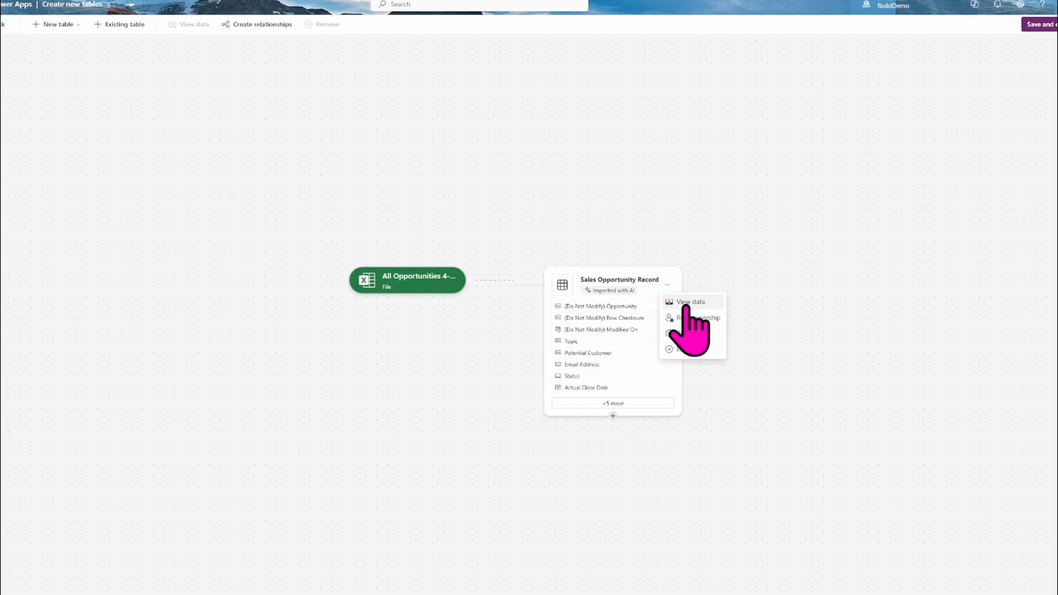
click(685, 304)
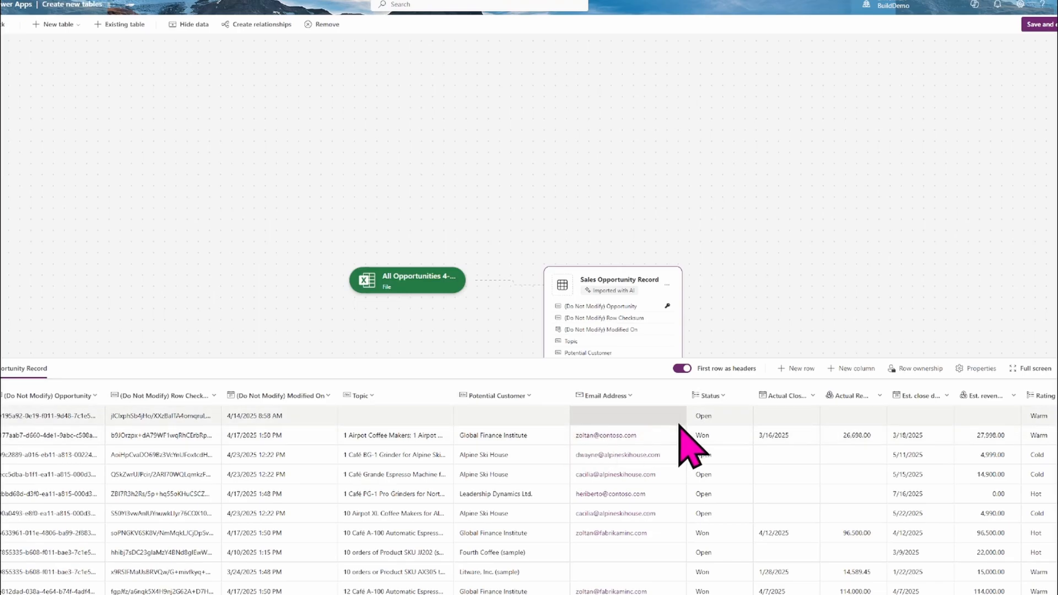
click(683, 369)
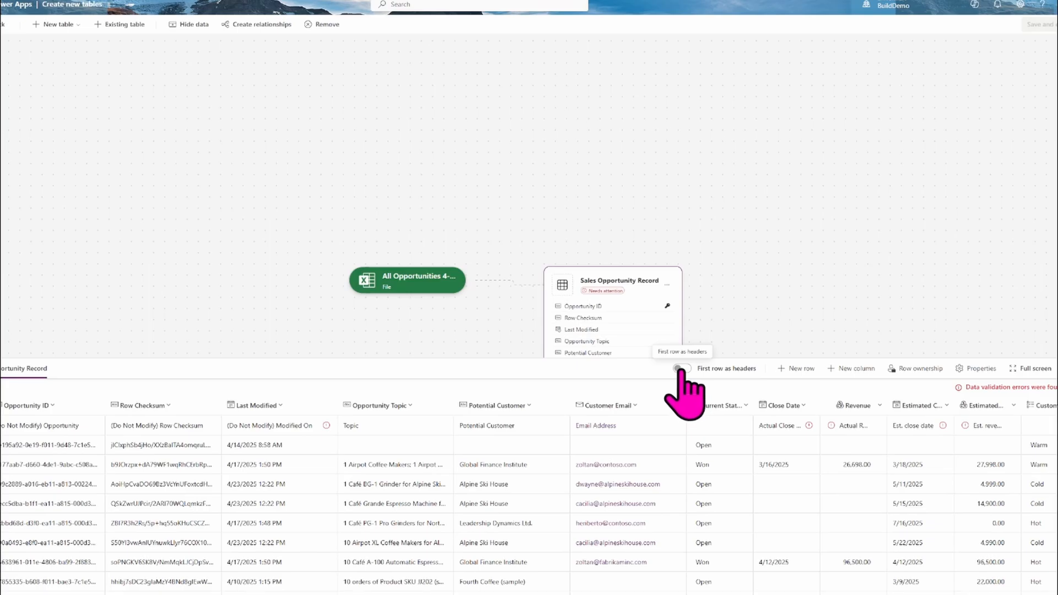
click(682, 369)
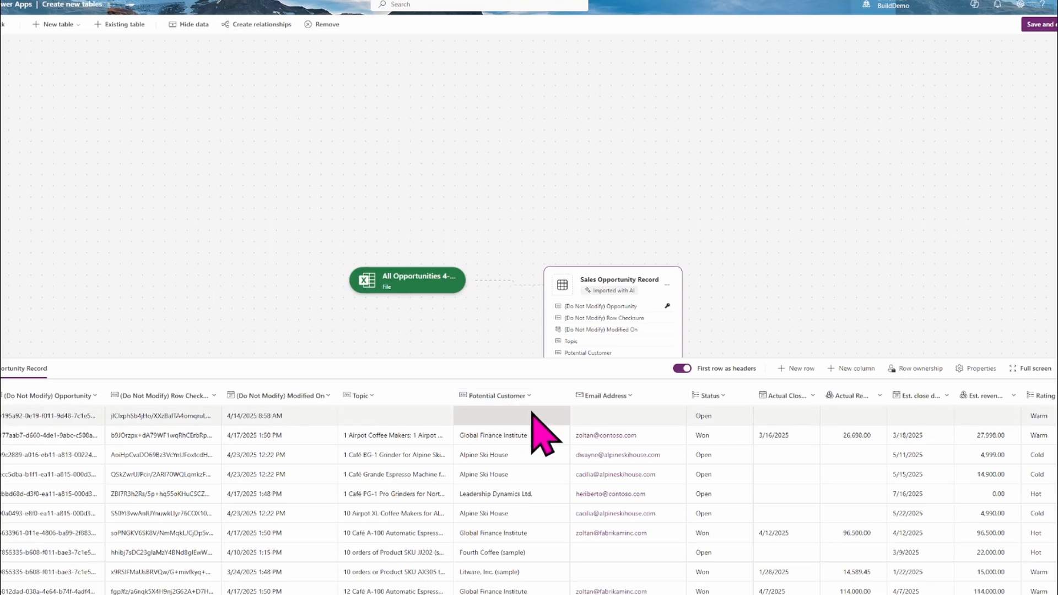
Inspect the Topic column's settings without changing them, and look through the imported opportunity columns and rows
click(369, 396)
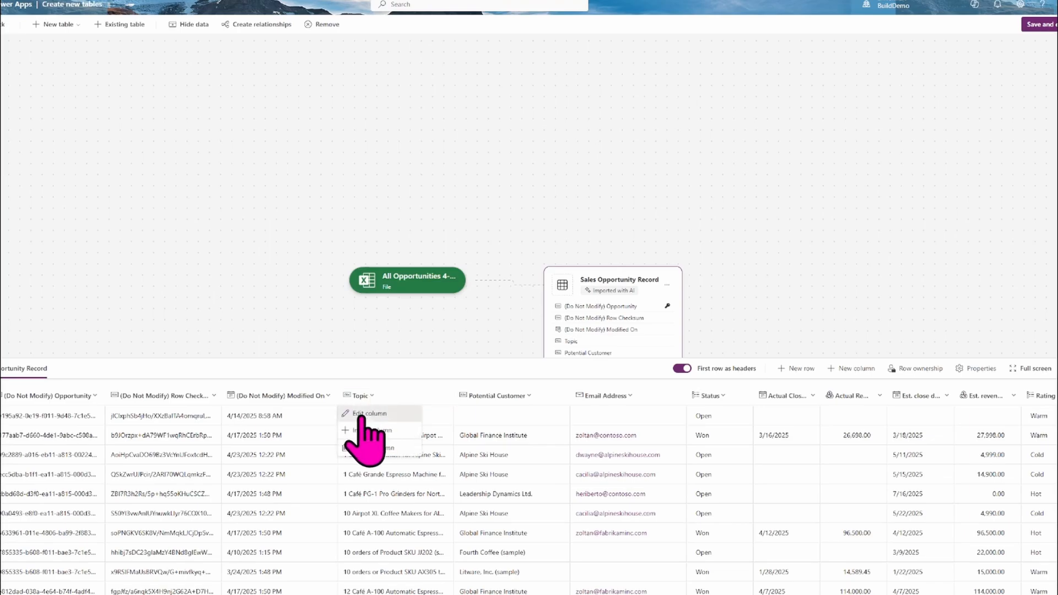
click(361, 418)
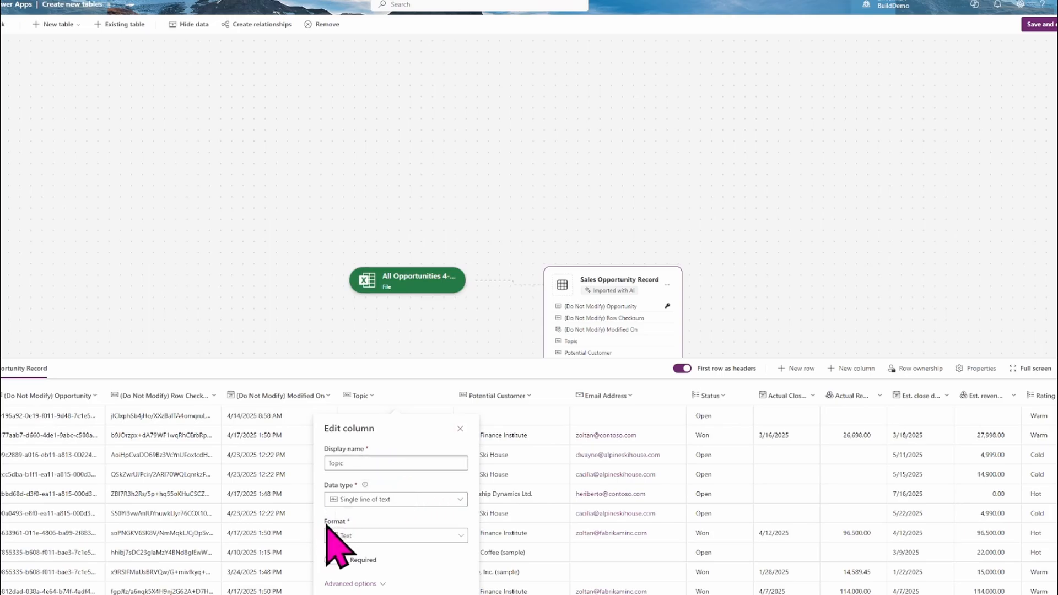
click(459, 428)
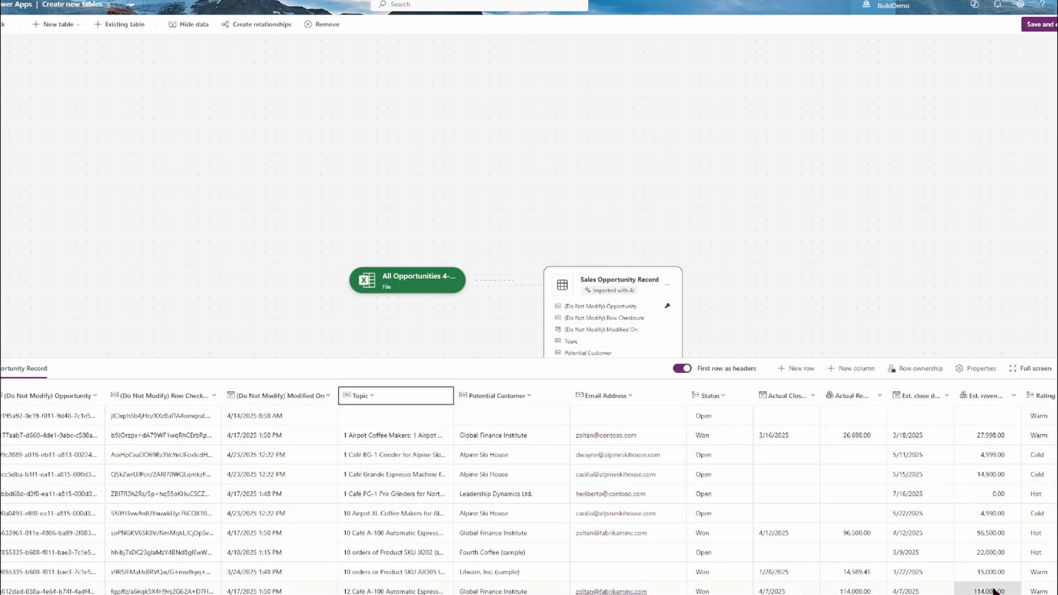
scroll(528, 490, right, 3)
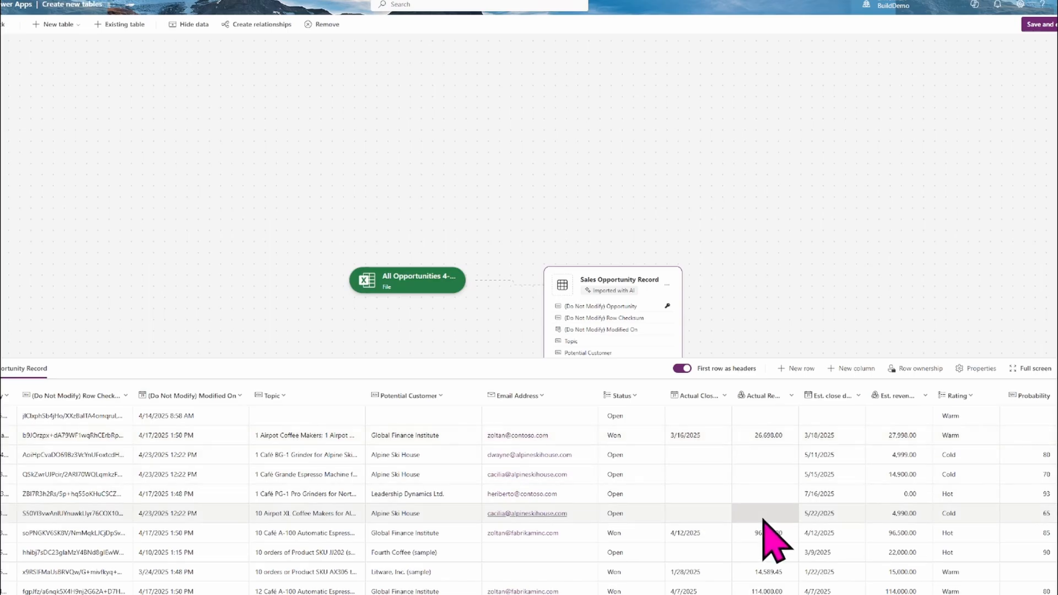
scroll(528, 493, left, 3)
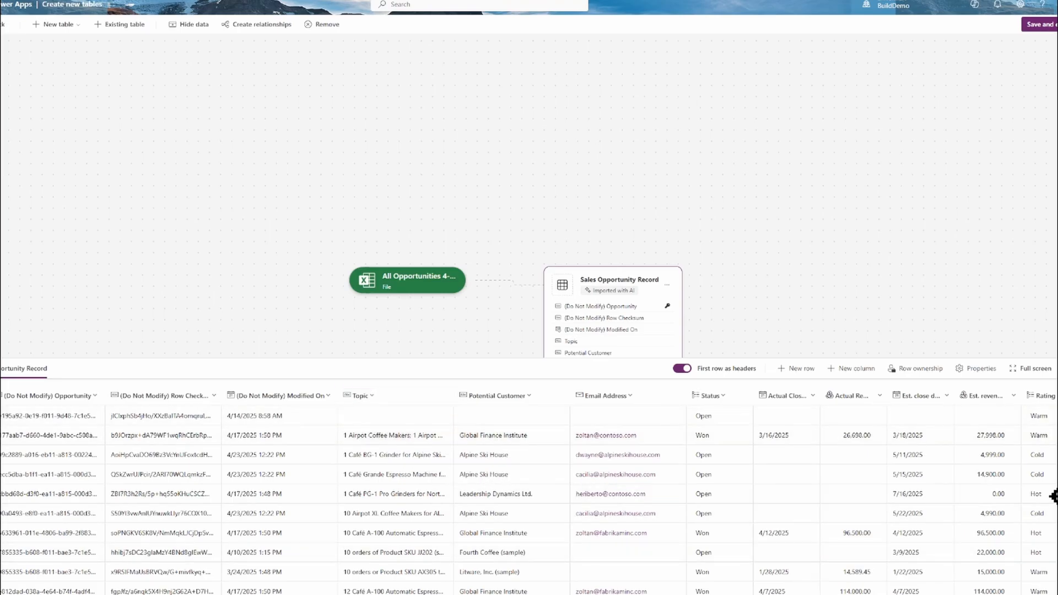
scroll(529, 500, down, 5)
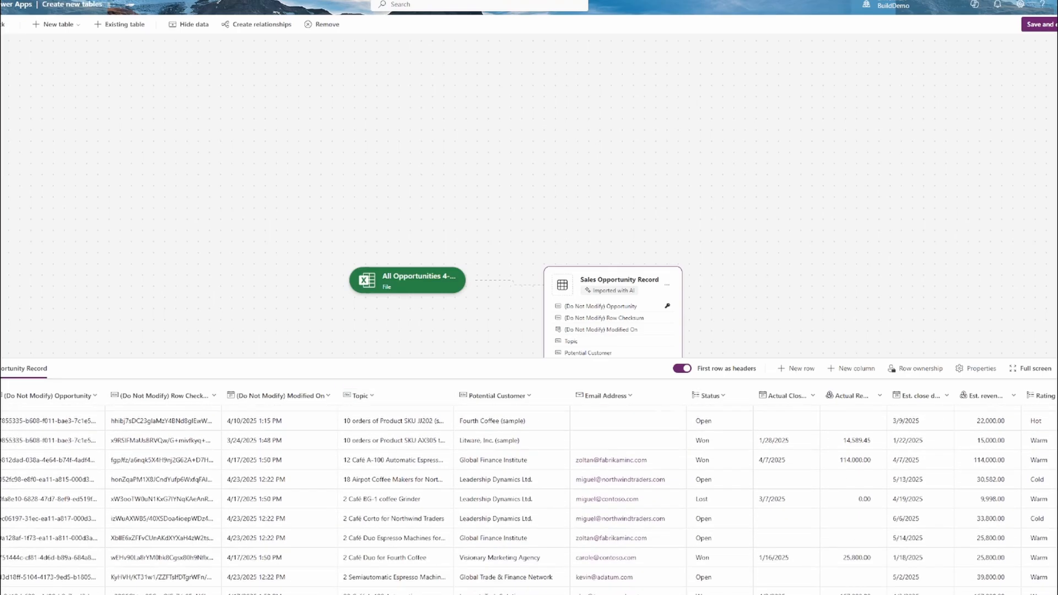
scroll(529, 500, up, 5)
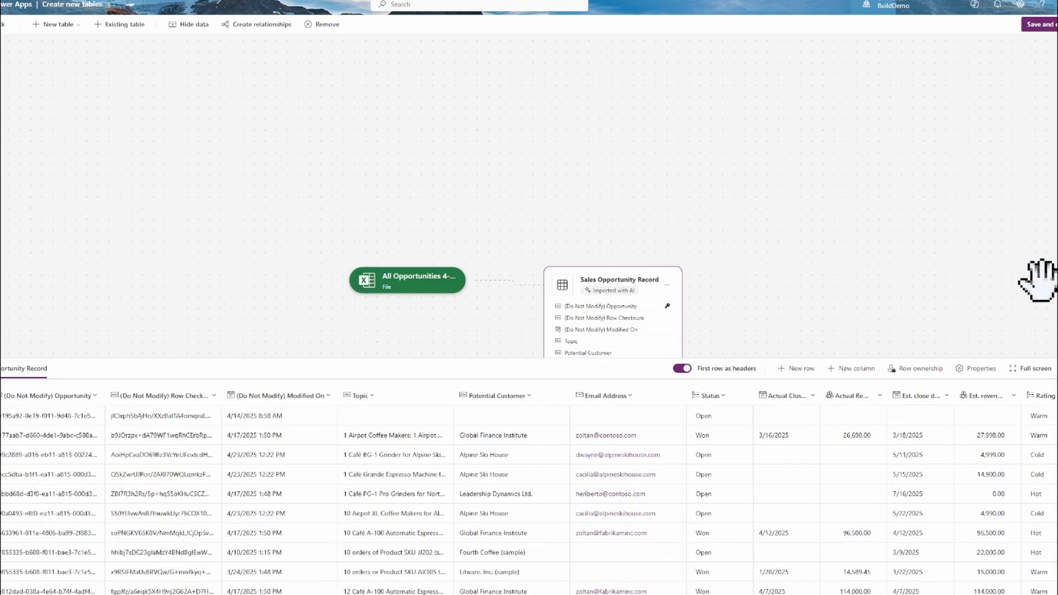
Delete the (Do Not Modify) Row Checksum column and its data from the Sales Opportunity Record table
click(94, 399)
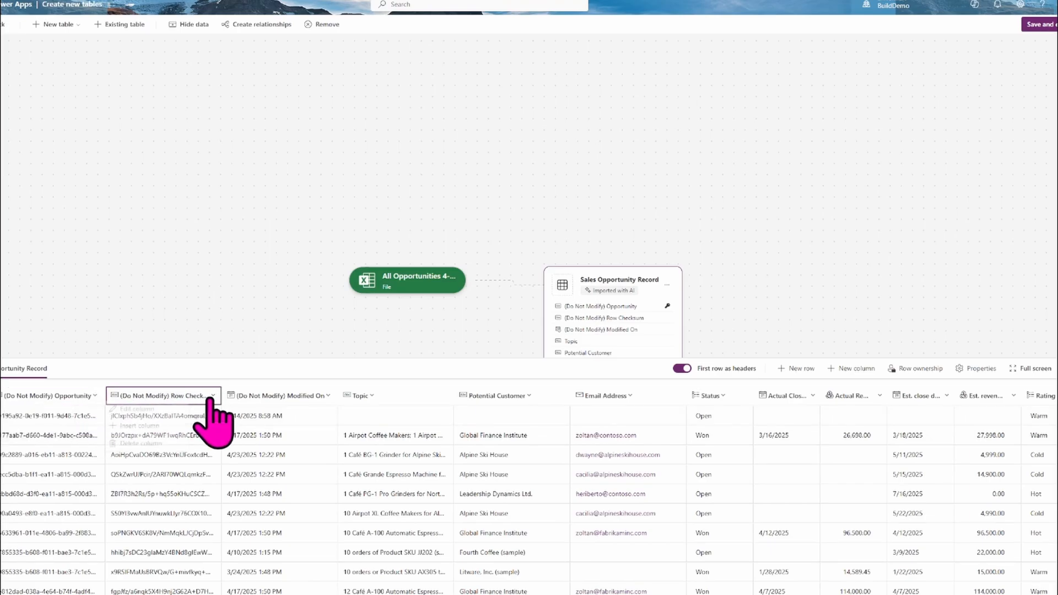
click(212, 397)
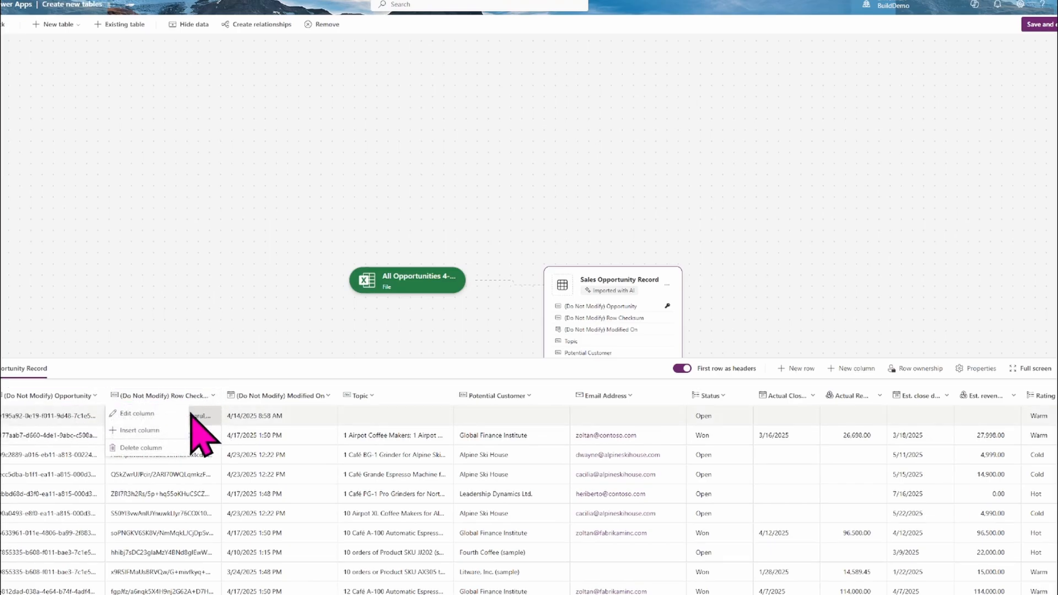
click(141, 448)
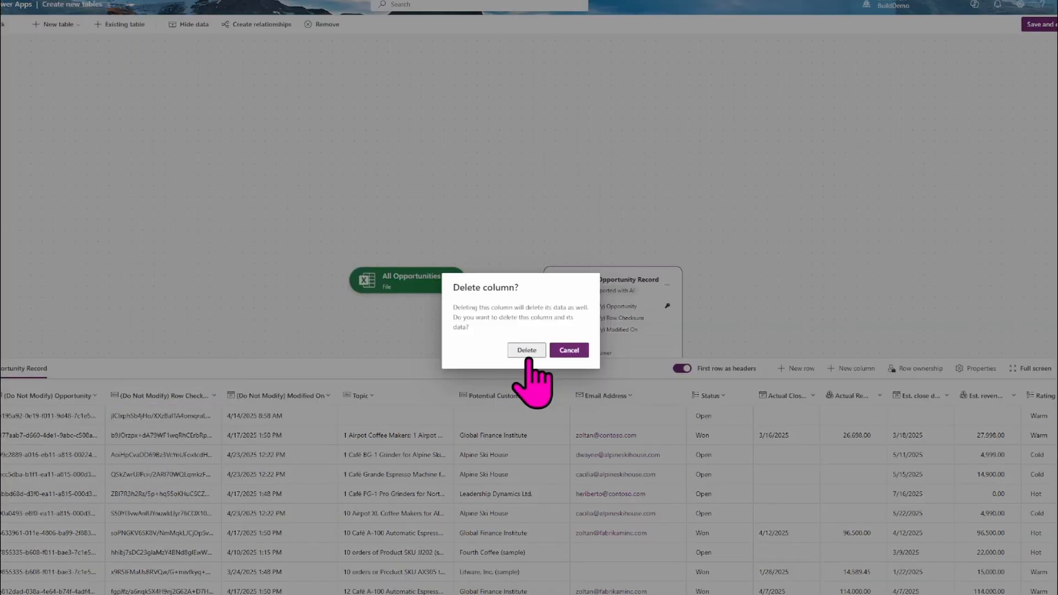
click(526, 350)
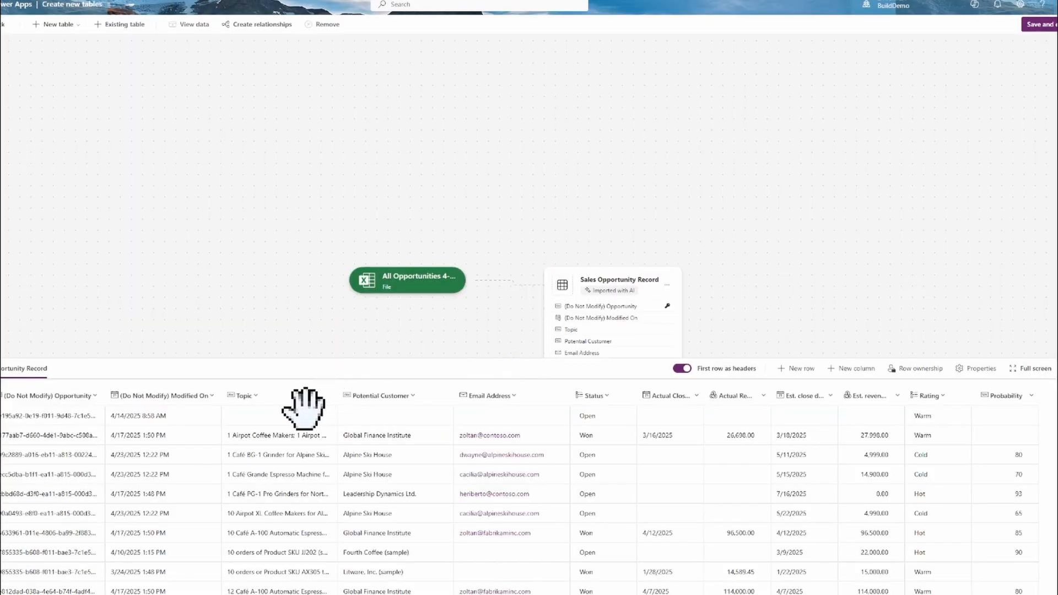
Delete the (Do Not Modify) Modified On column and its data from the Sales Opportunity Record table
click(248, 409)
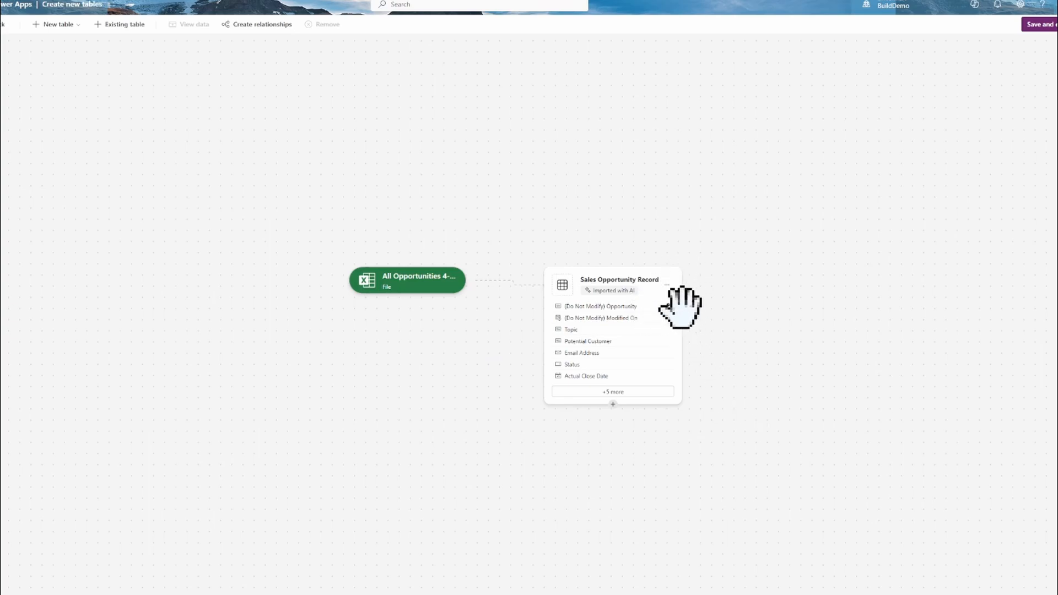
click(666, 285)
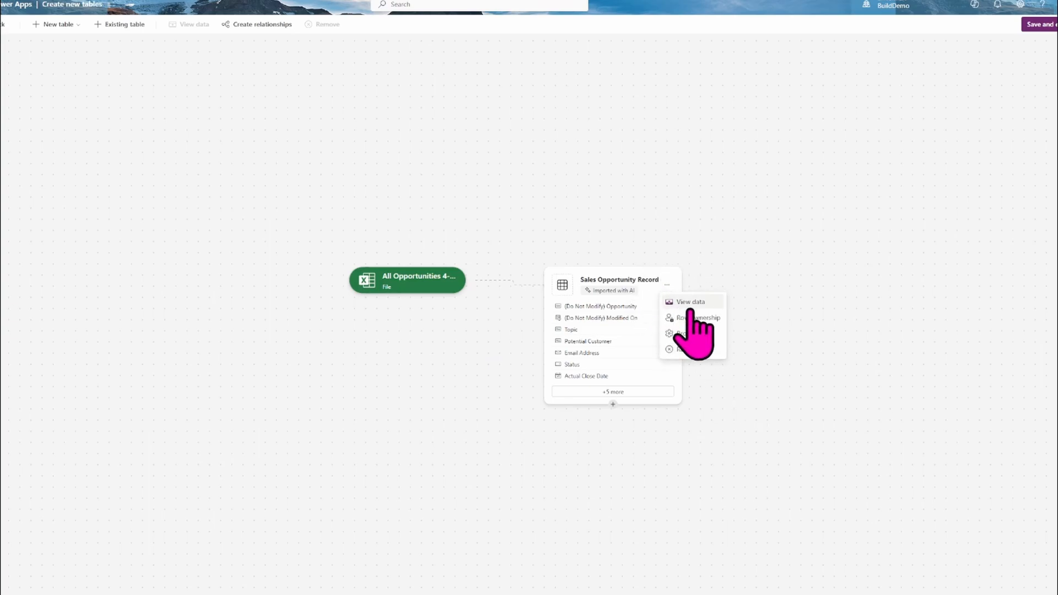
click(683, 302)
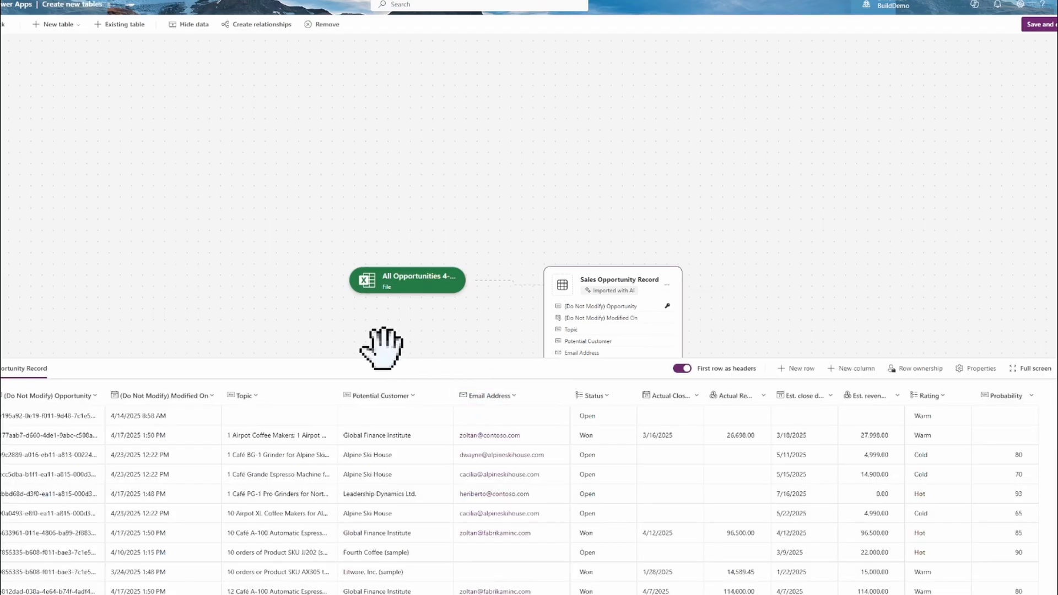
click(210, 395)
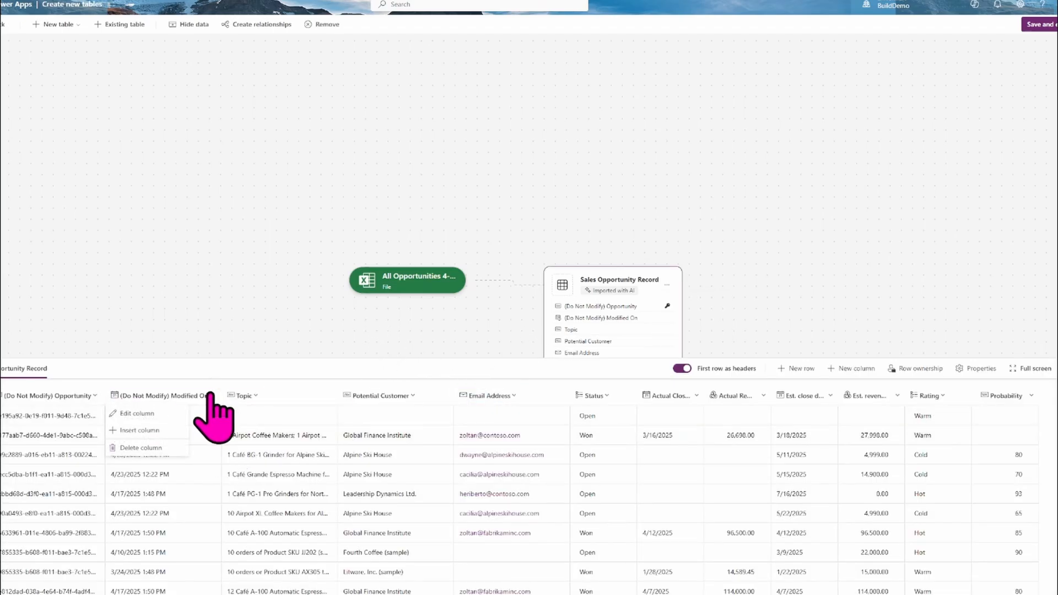
click(140, 447)
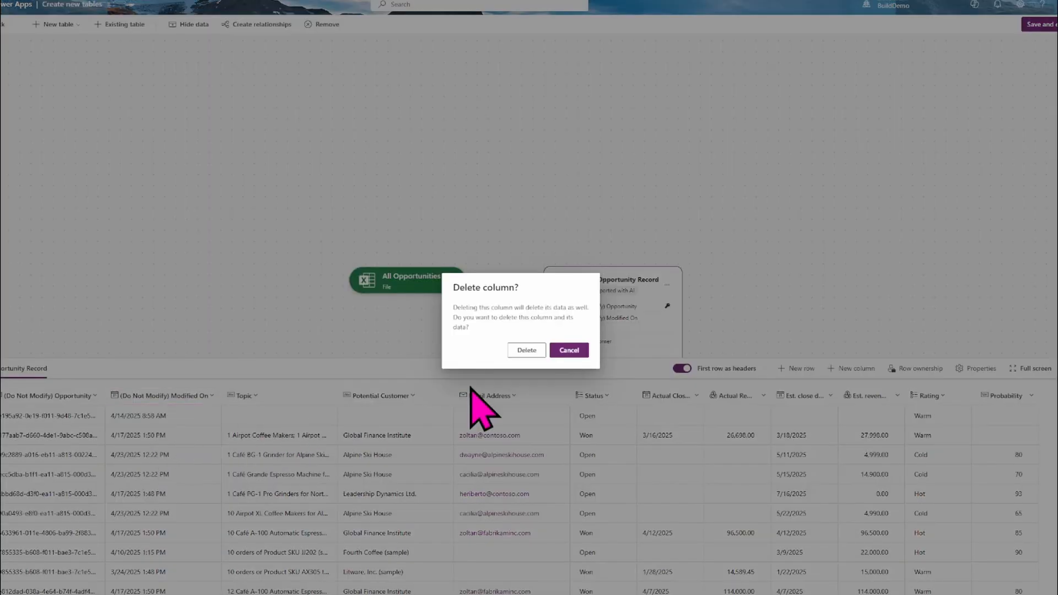
click(521, 351)
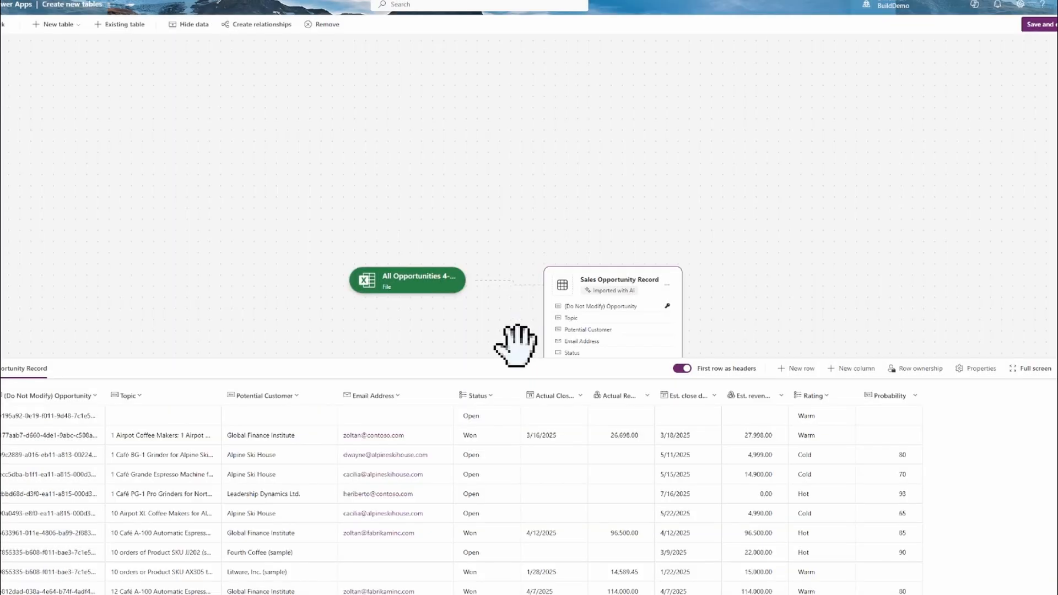
Set Potential Customer as the primary column of the Sales Opportunity Record table and save the table properties
click(87, 396)
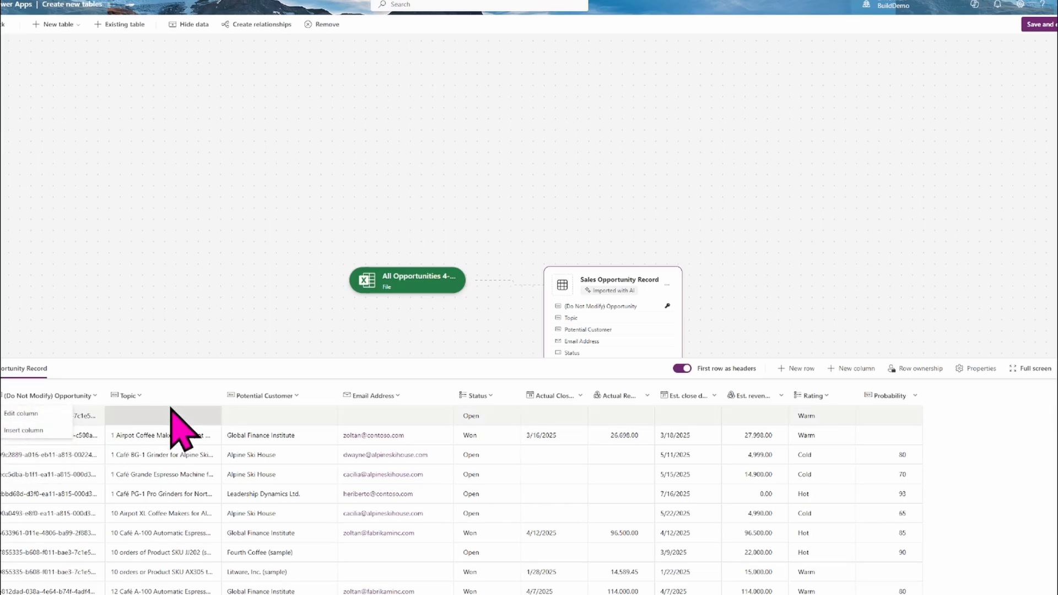
click(779, 283)
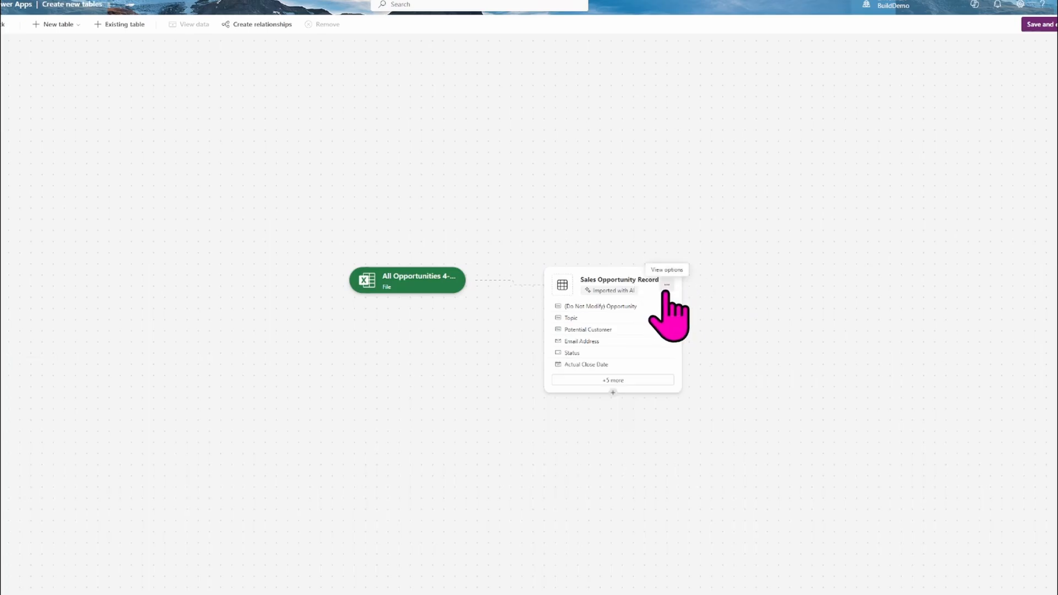
click(666, 285)
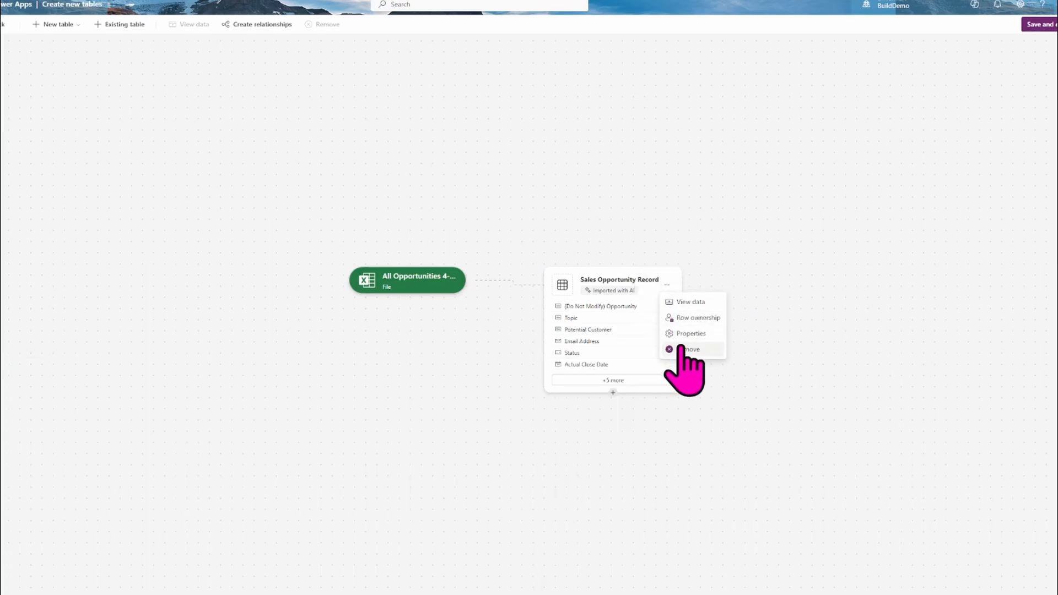
click(675, 334)
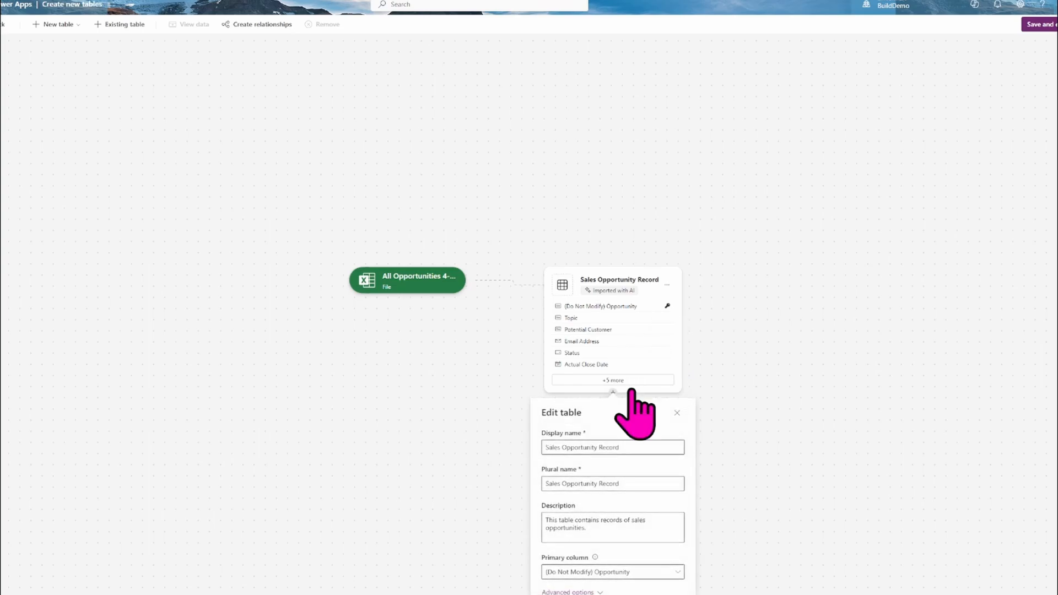
click(564, 573)
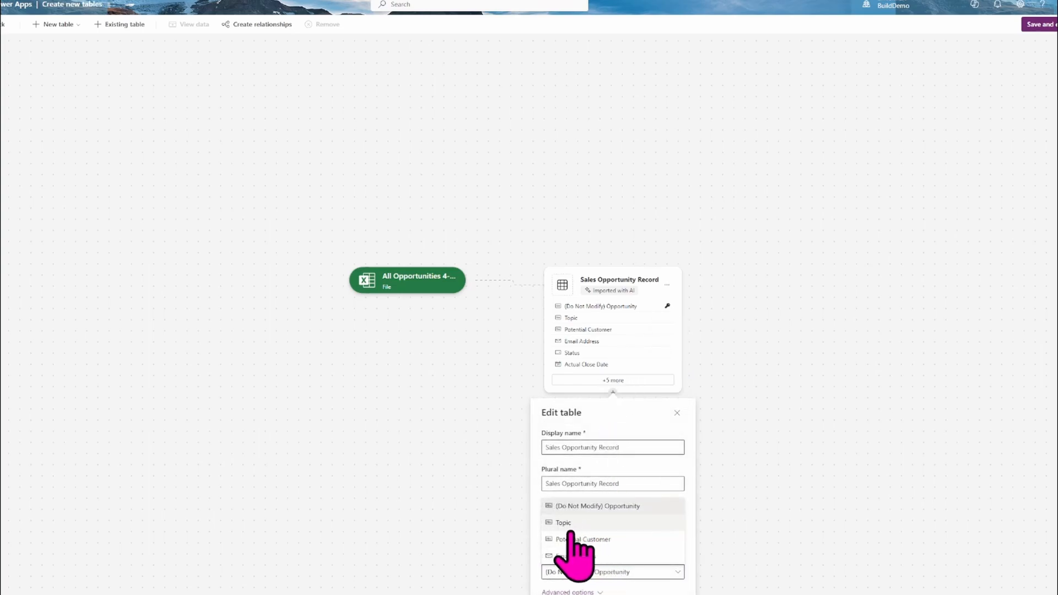
click(583, 539)
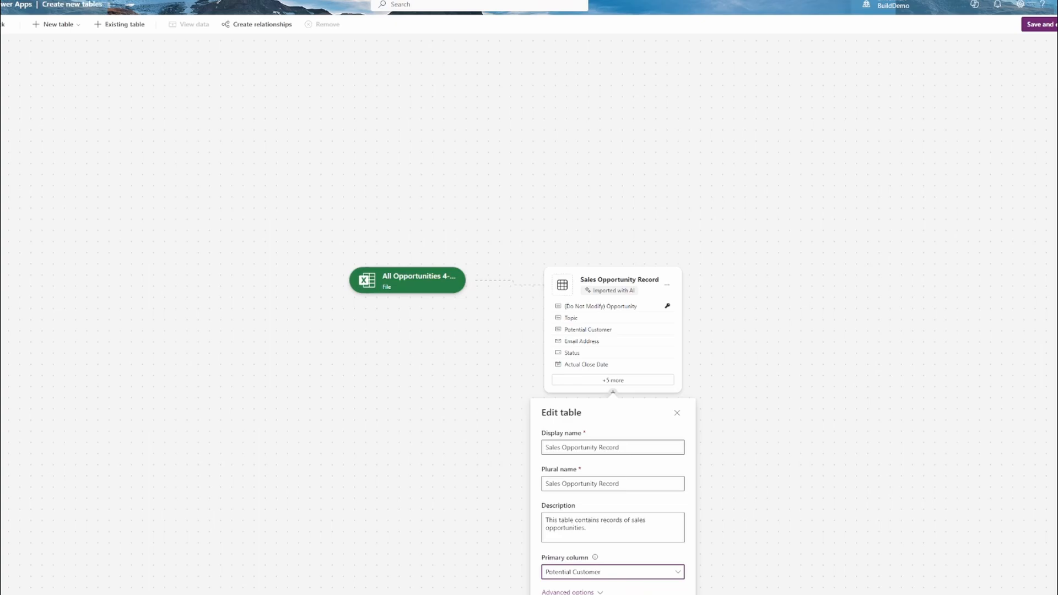
click(563, 594)
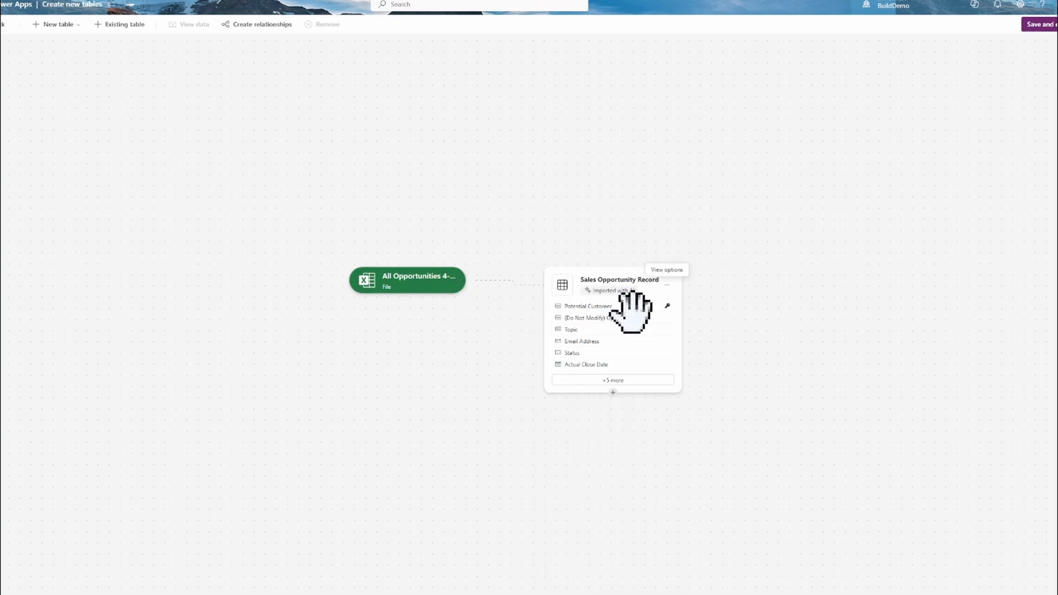
Delete the (Do Not Modify) Opportunity column and its data from the Sales Opportunity Record table
click(665, 286)
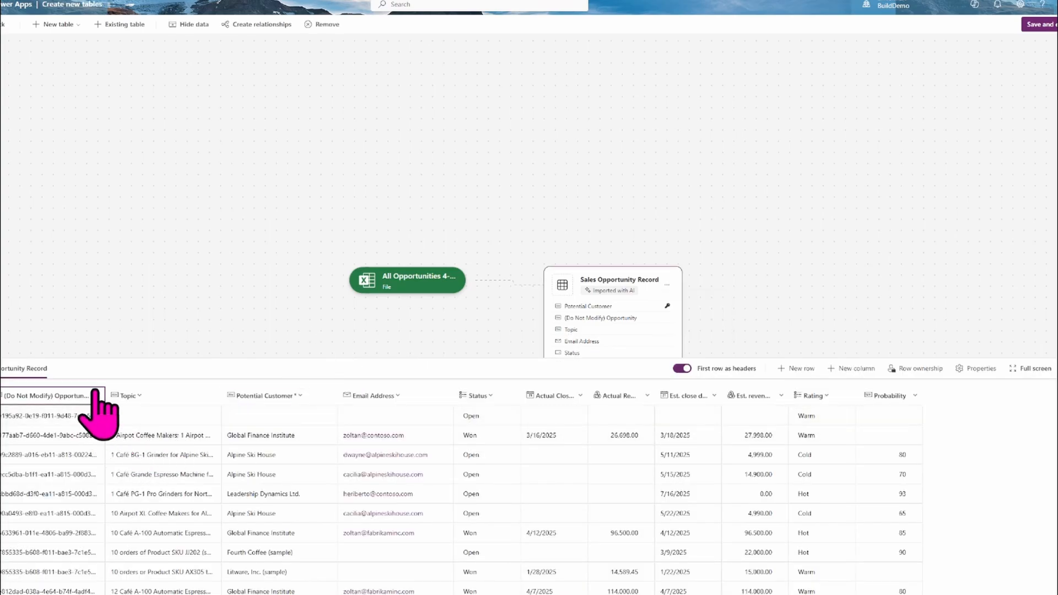
click(95, 393)
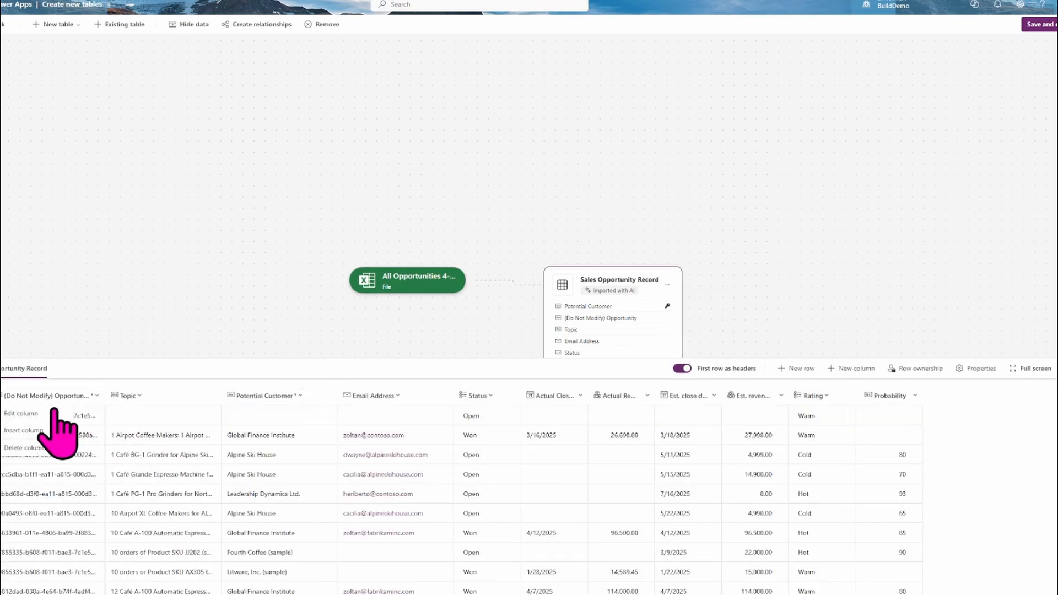
click(25, 457)
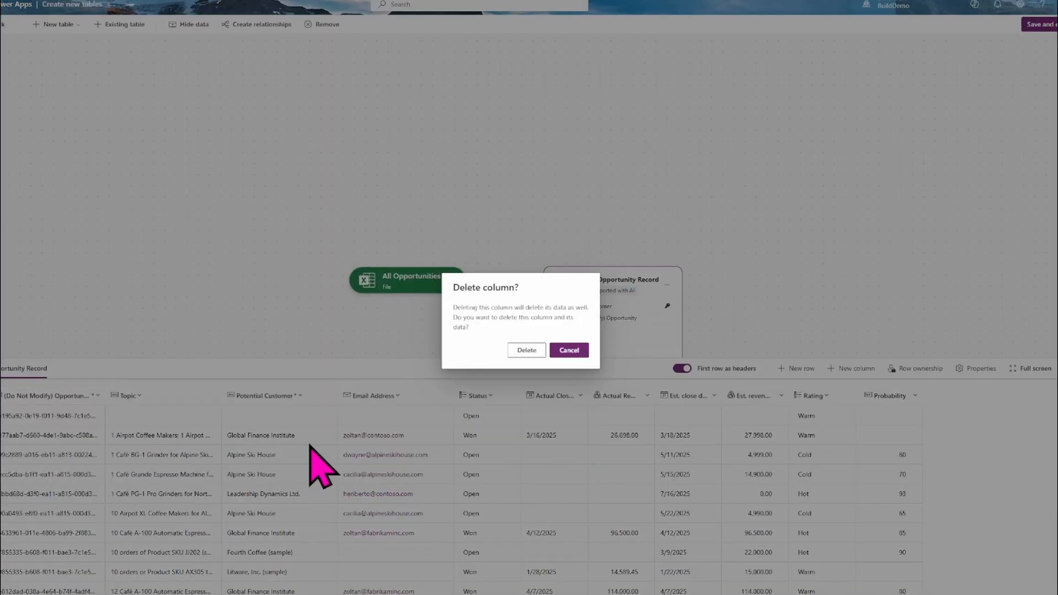
click(526, 350)
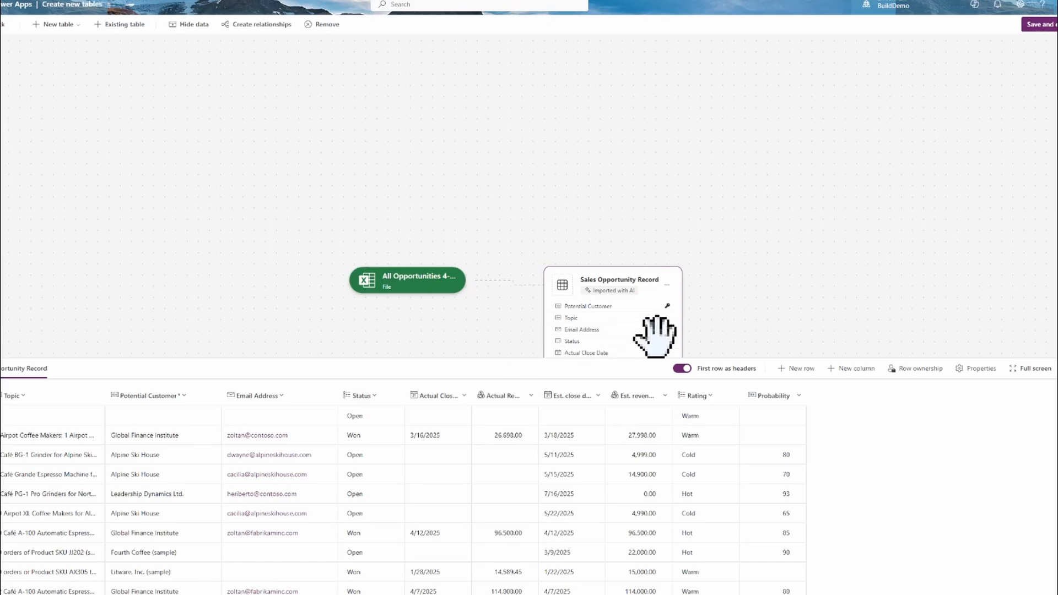
Change the table's display name to Opportunity Record, review its schema name in the advanced options, and save the properties
click(665, 284)
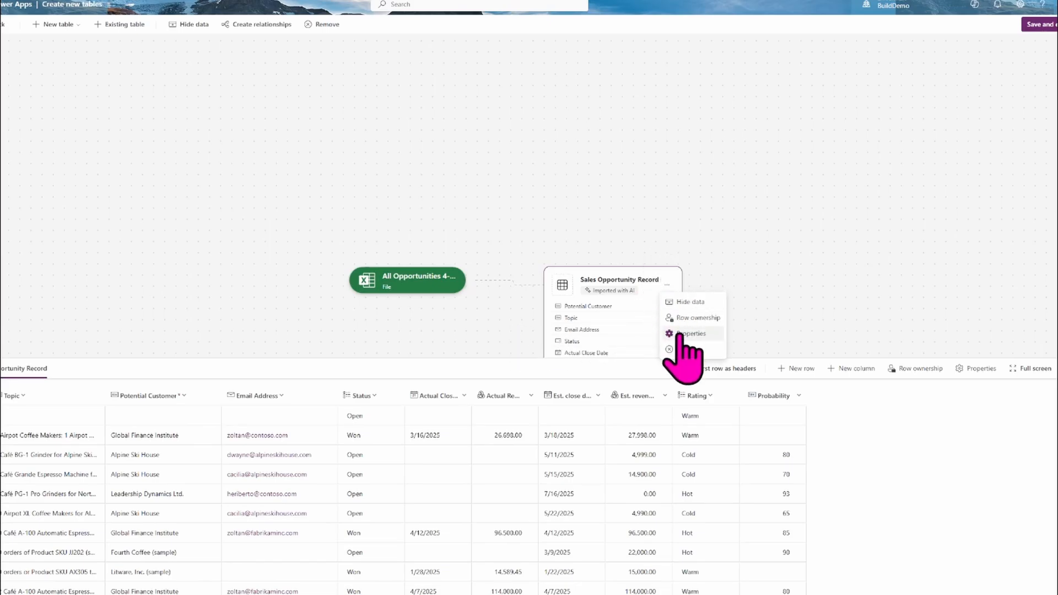
click(671, 333)
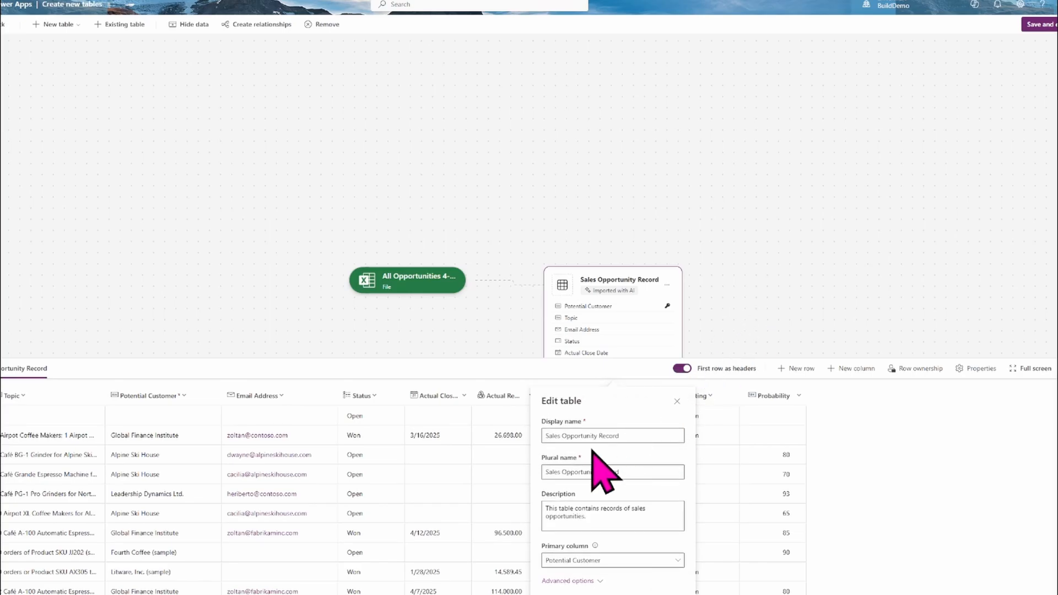
double_click(552, 436)
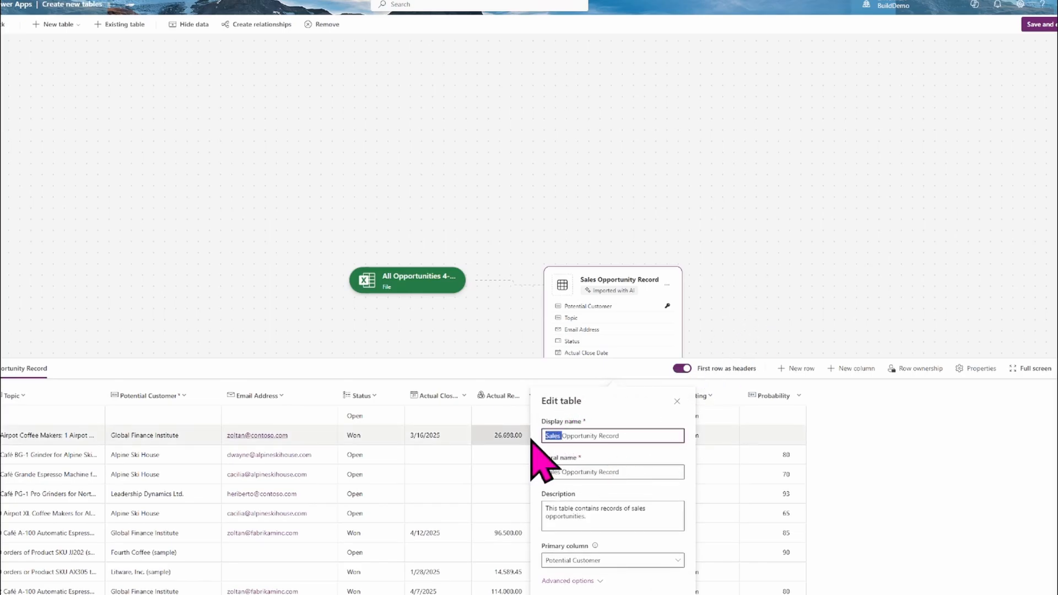
key(BackSpace)
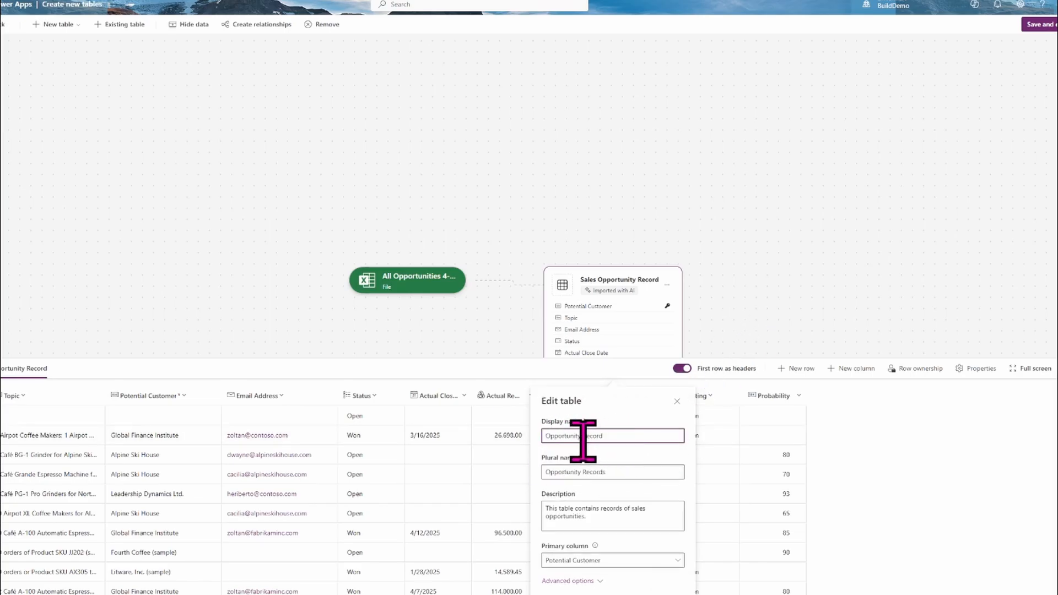
drag(584, 435, 639, 435)
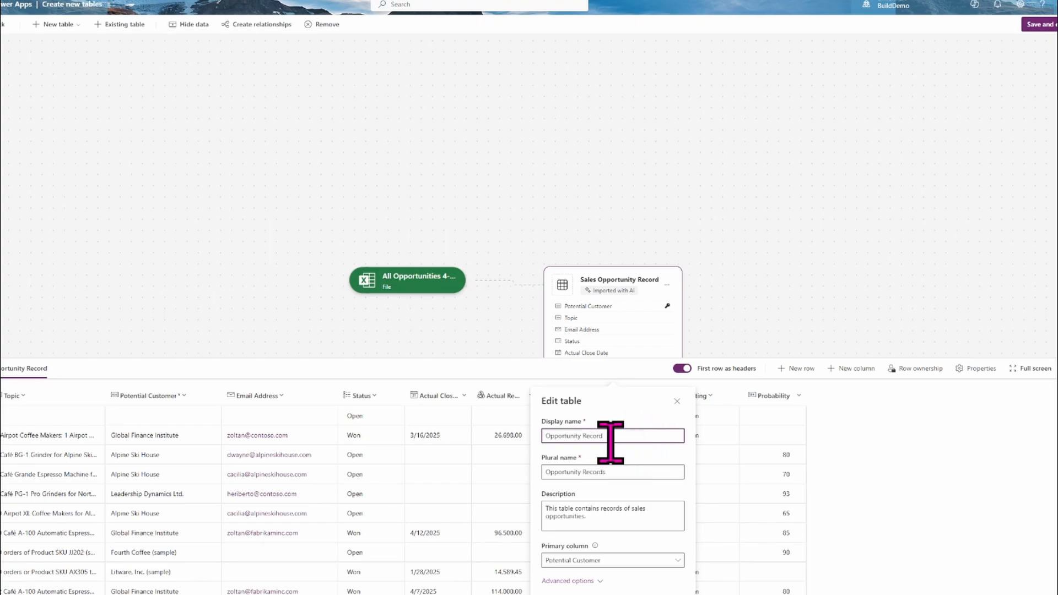
click(578, 580)
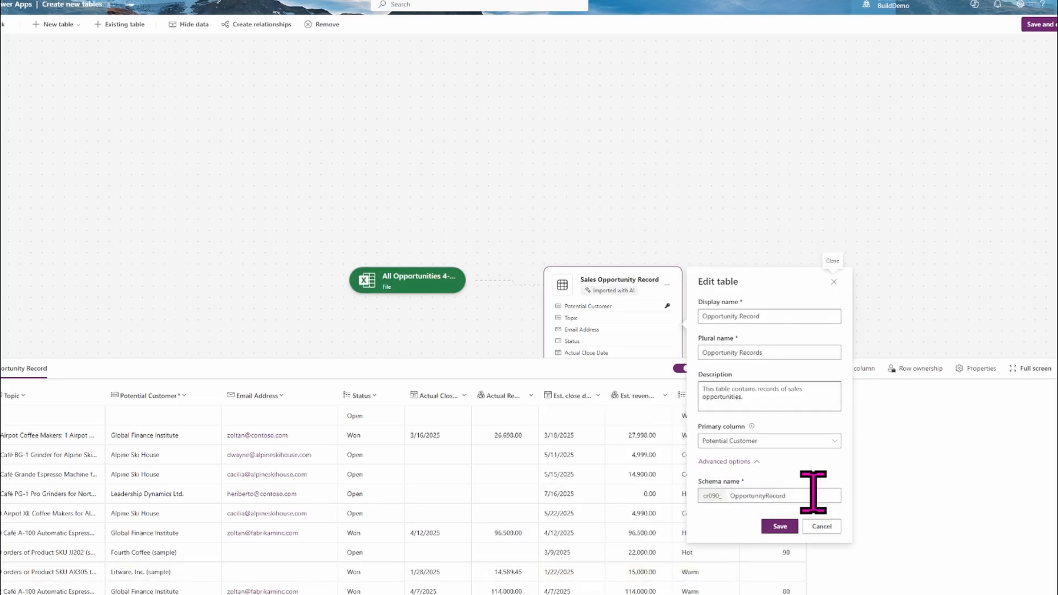
drag(802, 495, 750, 495)
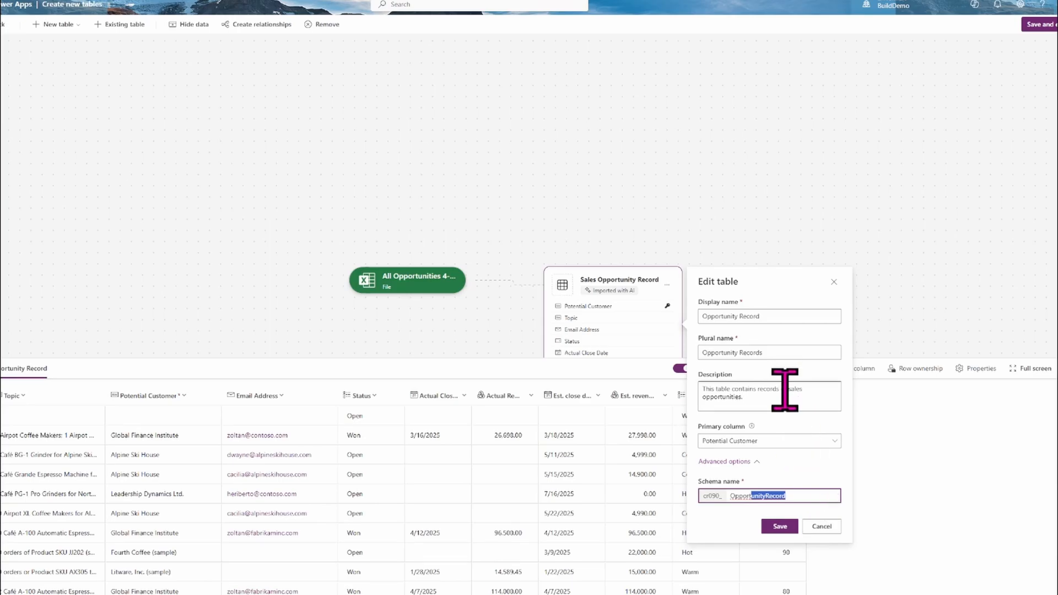
click(779, 527)
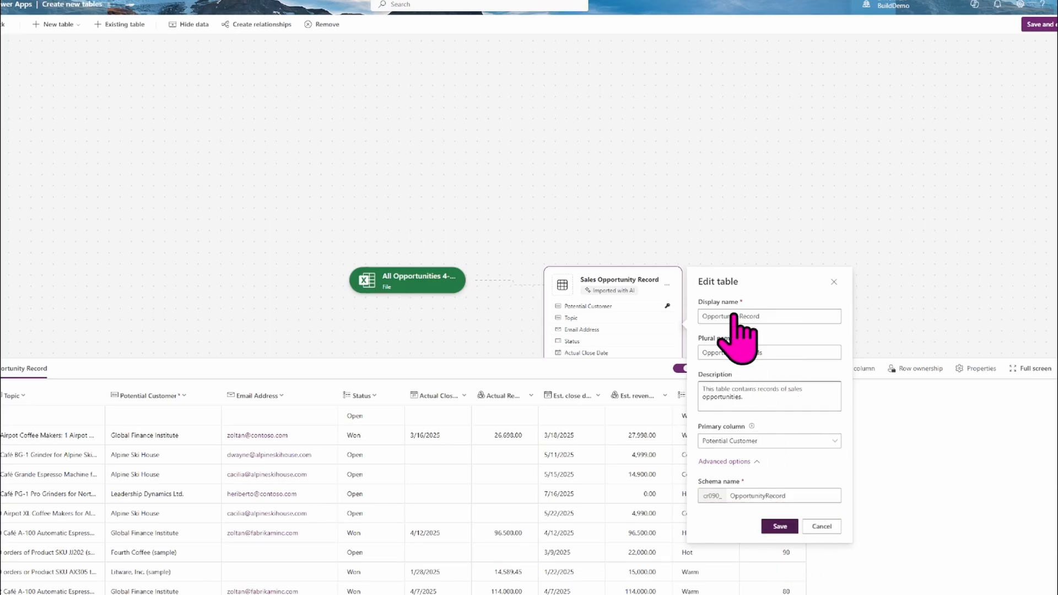
Review the row ownership types available for the Opportunity Record table without changing the ownership
click(667, 285)
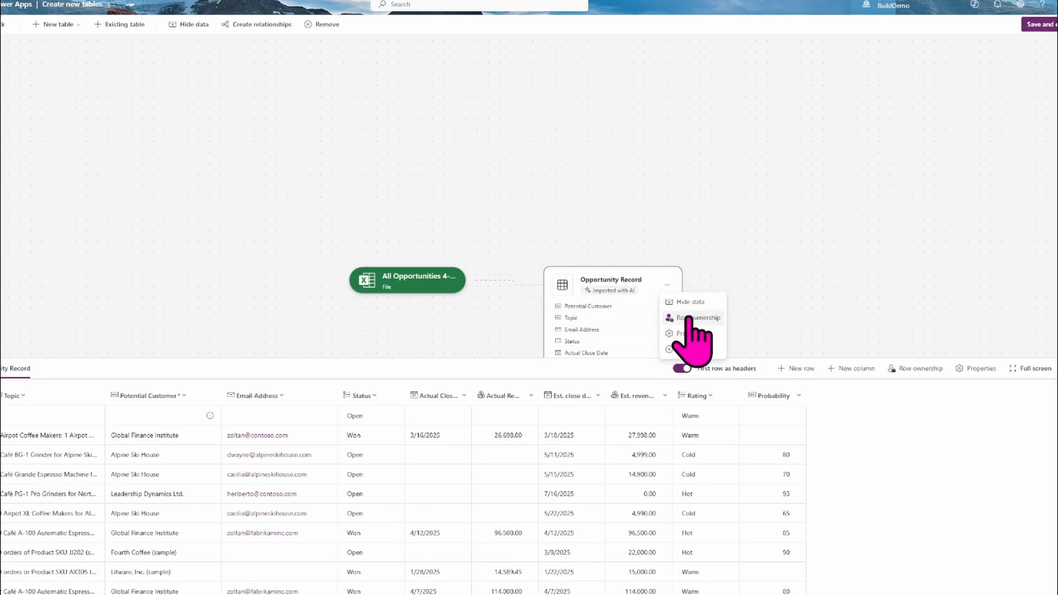
click(688, 319)
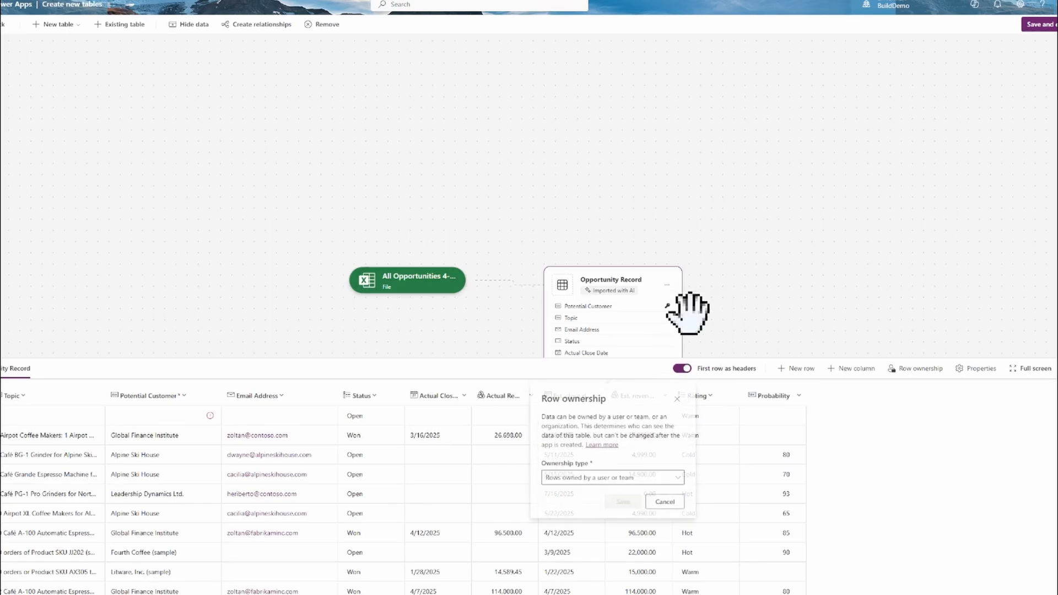
click(567, 479)
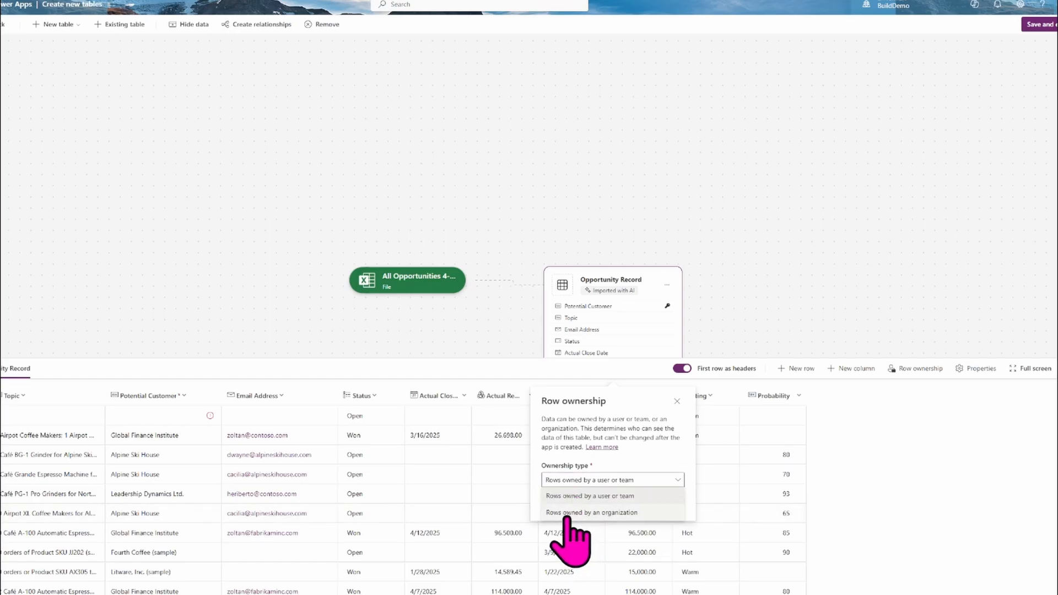
click(672, 407)
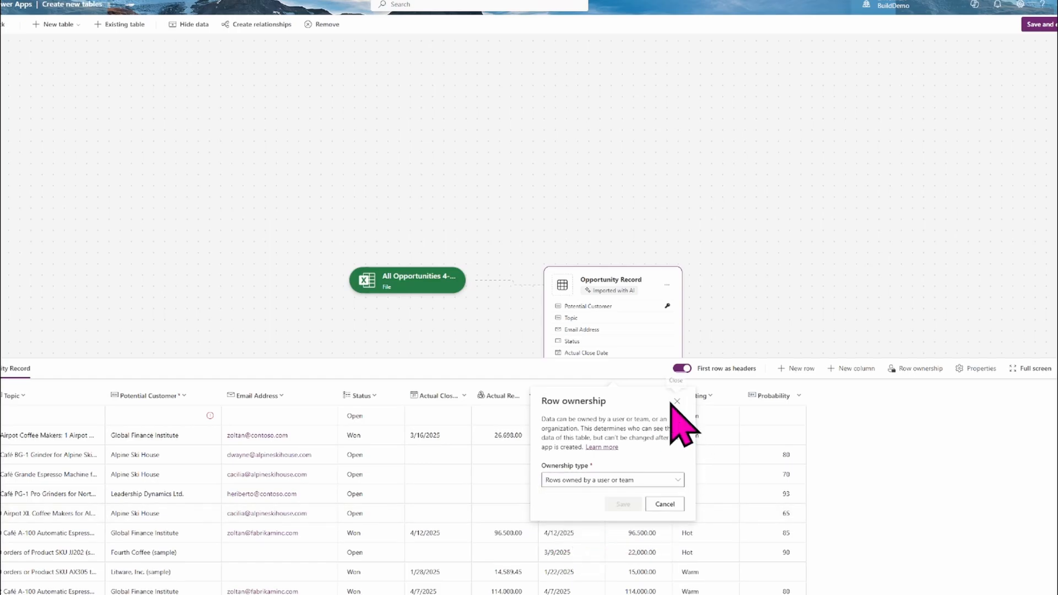
click(673, 402)
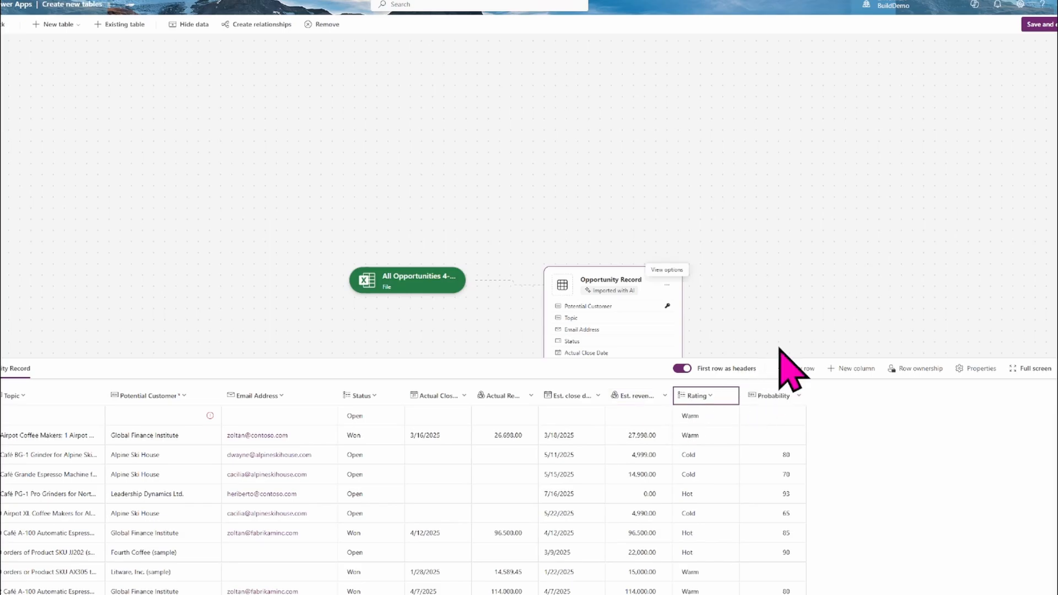
Save the Opportunity Record table and exit the table designer
click(1038, 25)
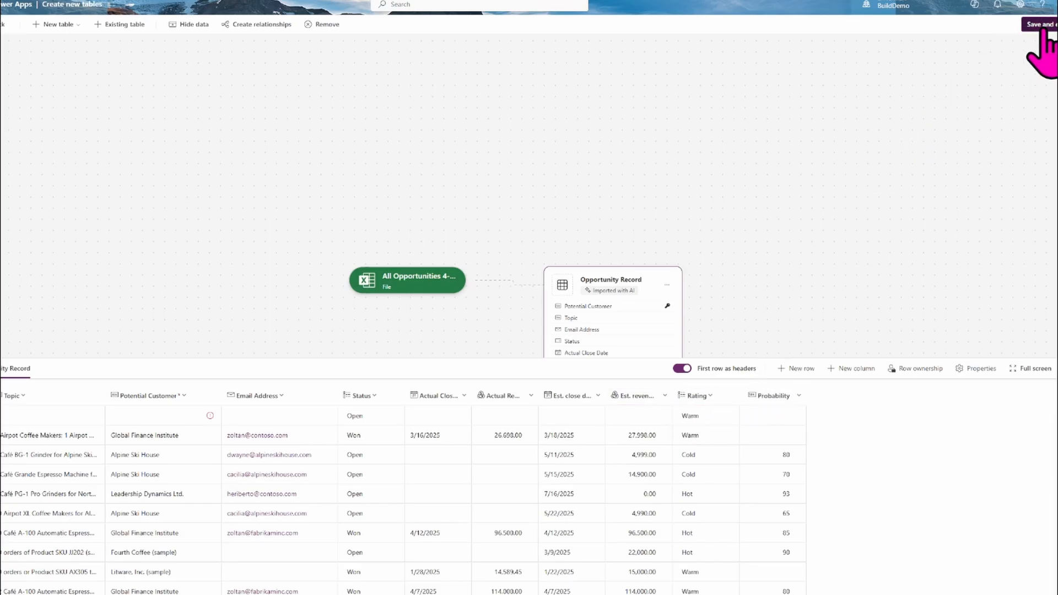
click(541, 357)
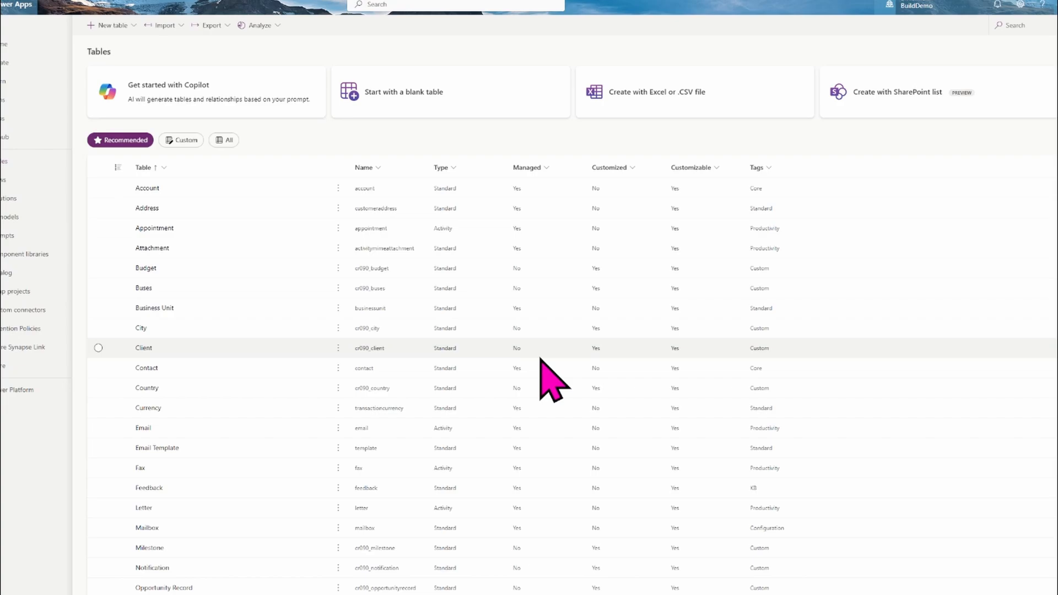
Start creating a table from a SharePoint list, search the recent sites for "revie", and select the Review Class site
click(909, 97)
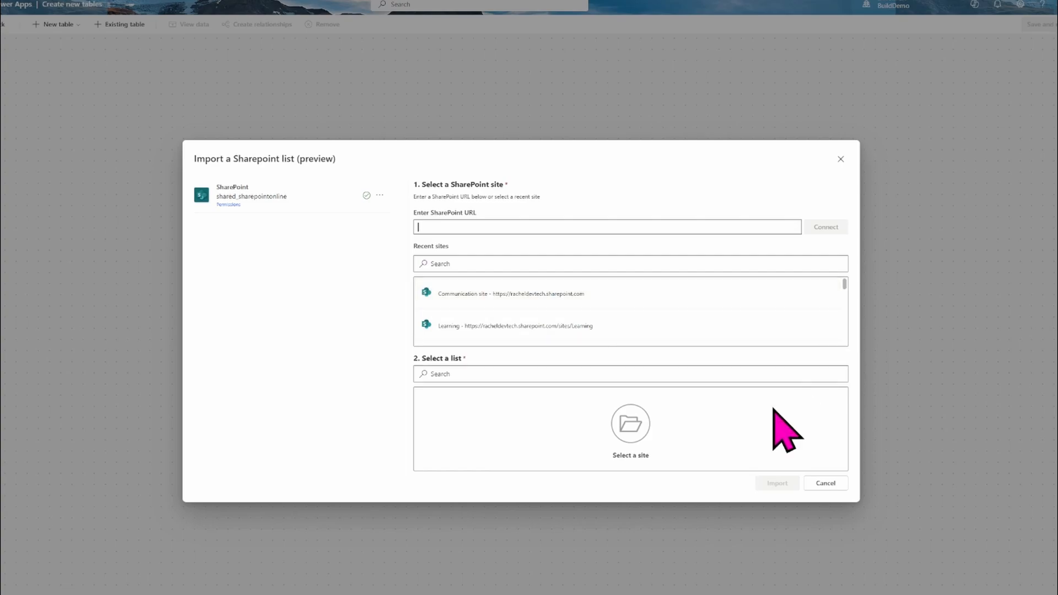
click(546, 259)
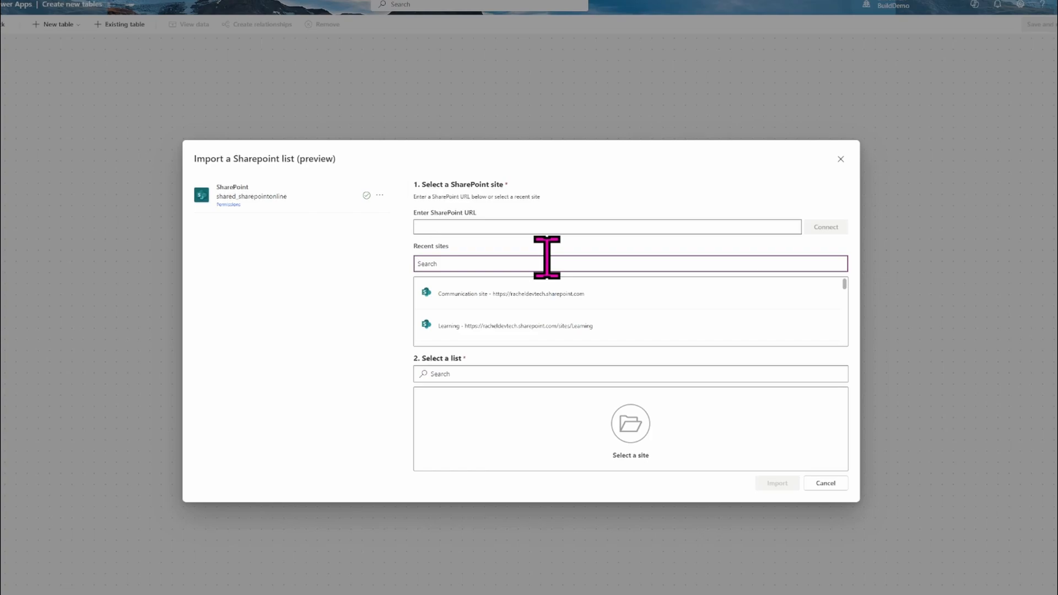
text(revi)
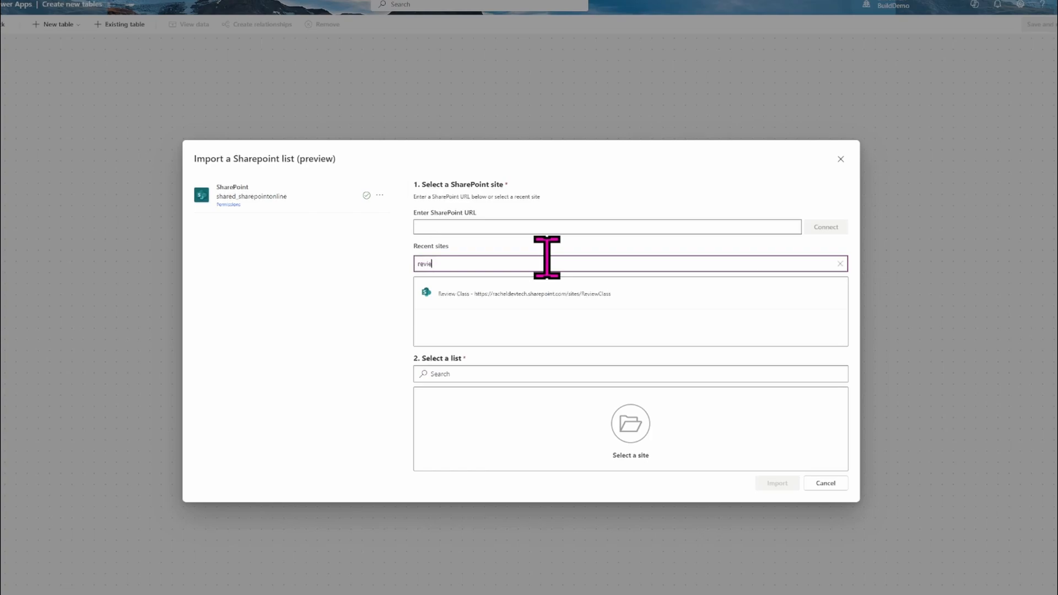
text(e)
click(522, 293)
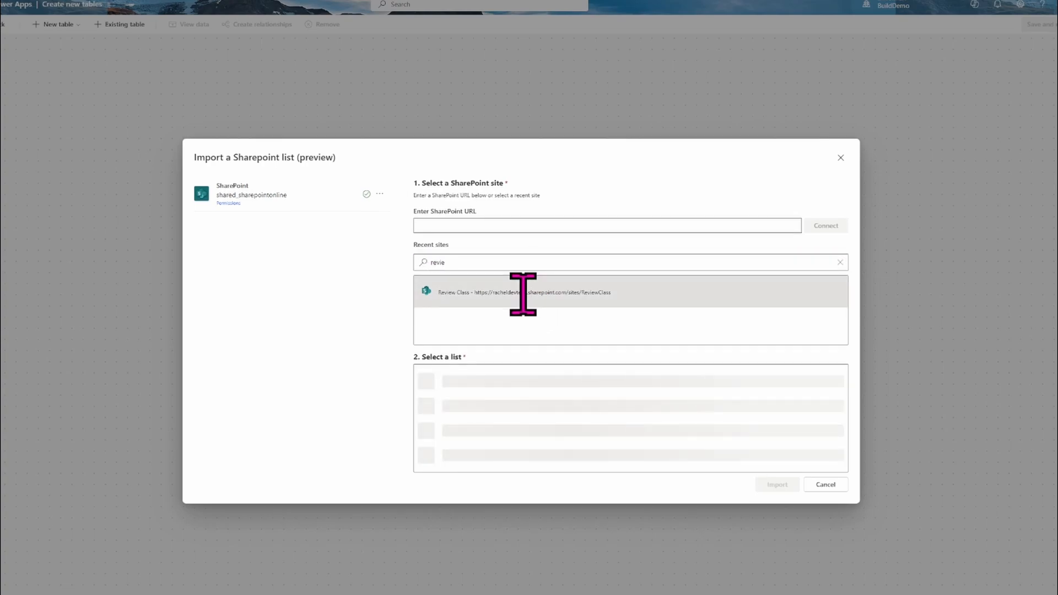
Search the recent SharePoint sites for "power" and select the Power Platform Carnival site
click(469, 264)
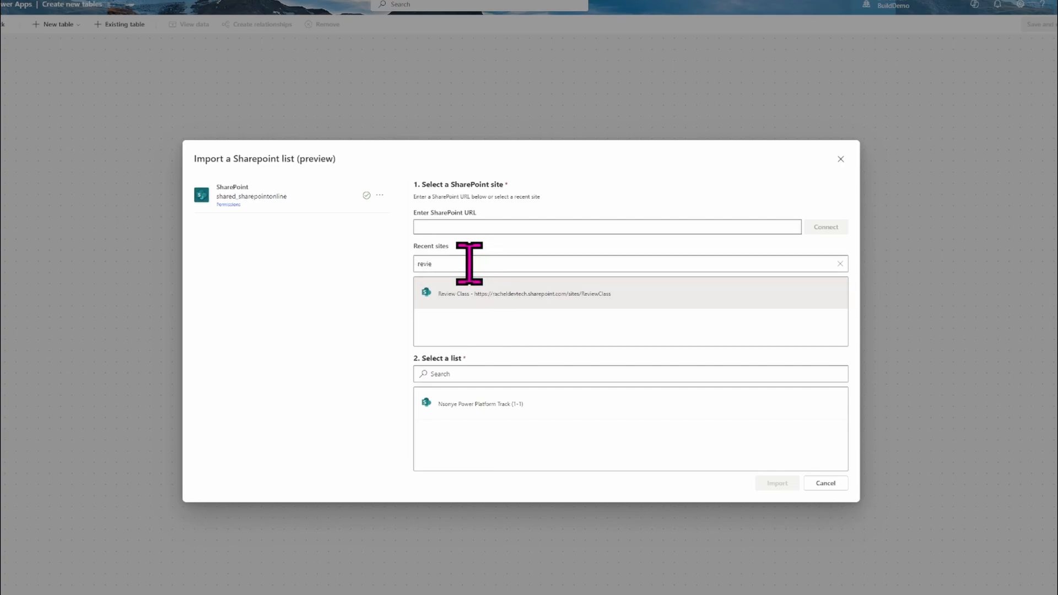
key(ctrl+a)
key(BackSpace)
text(powe)
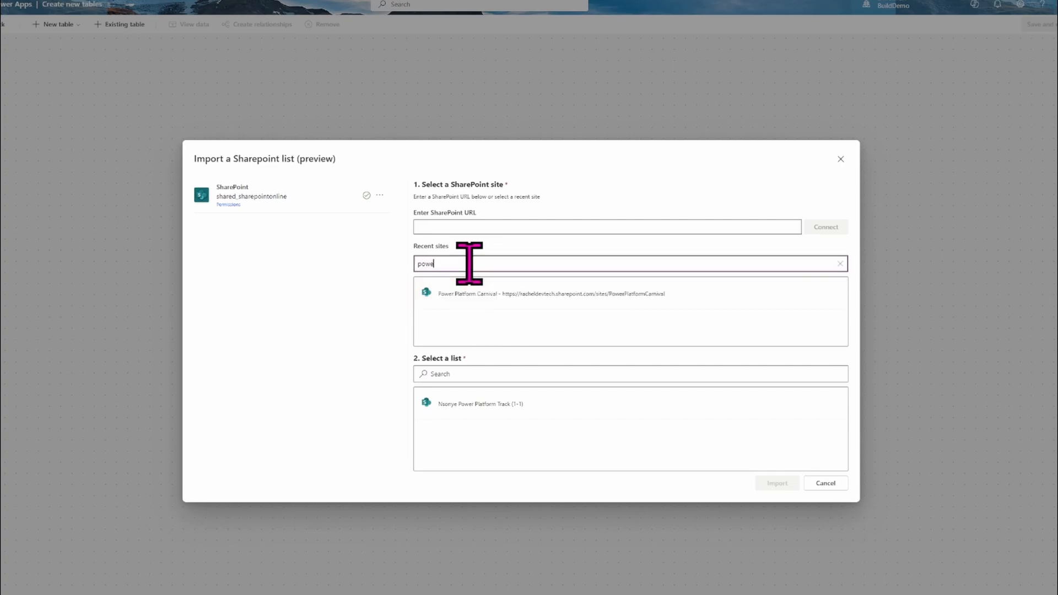
click(493, 291)
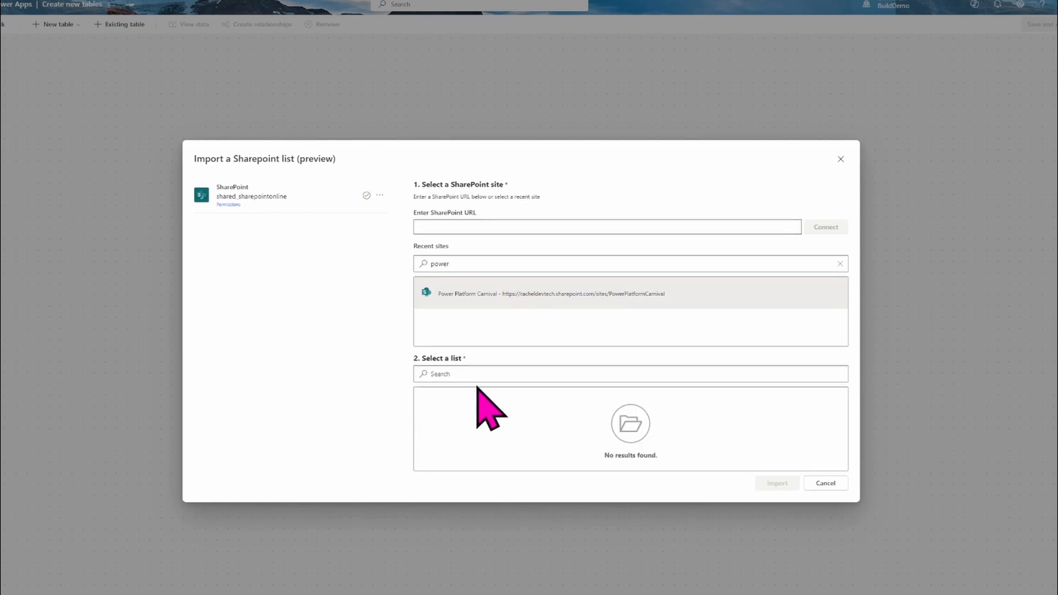
Clear the recent sites search, select the Learning site, and import its All Opportunities list
click(522, 264)
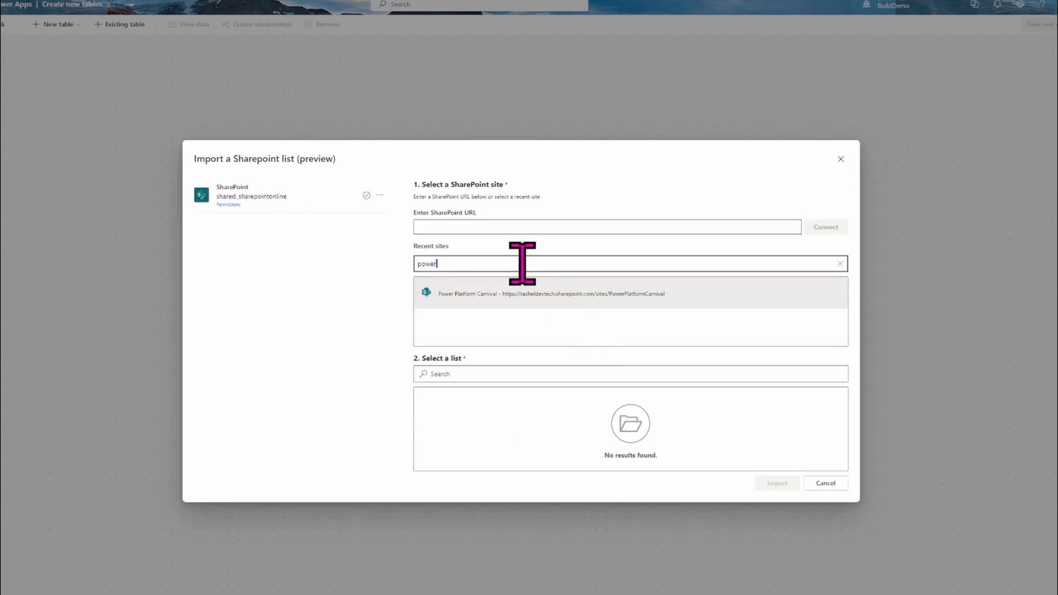
key(BackSpace)
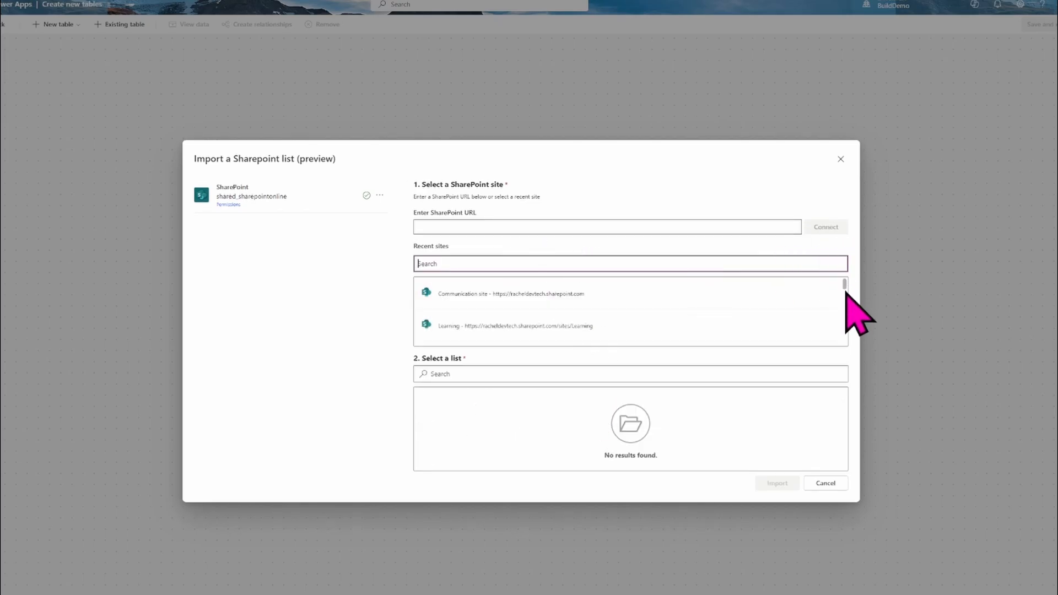
click(746, 326)
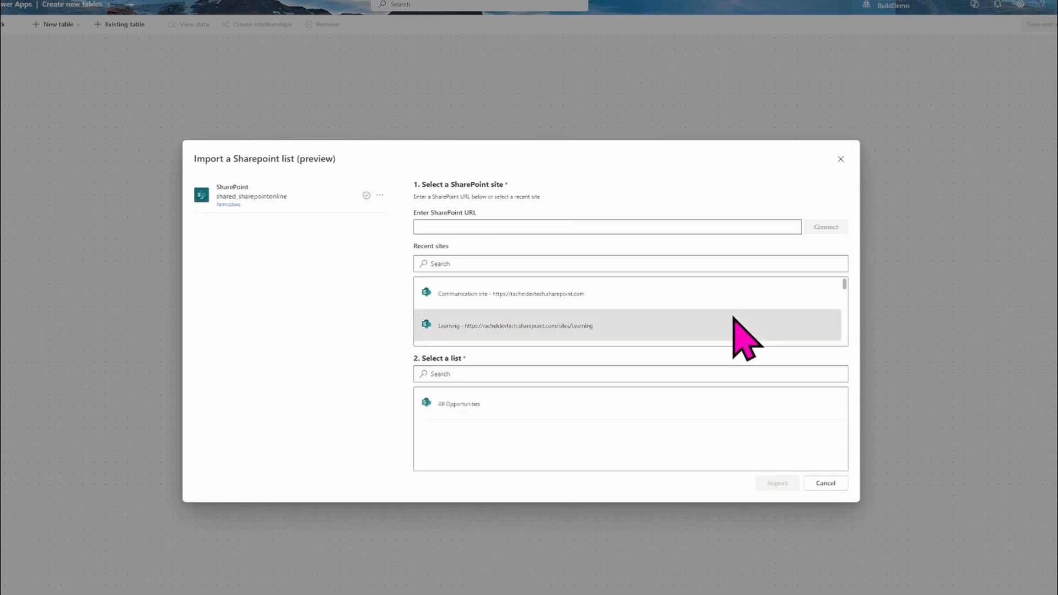
click(606, 406)
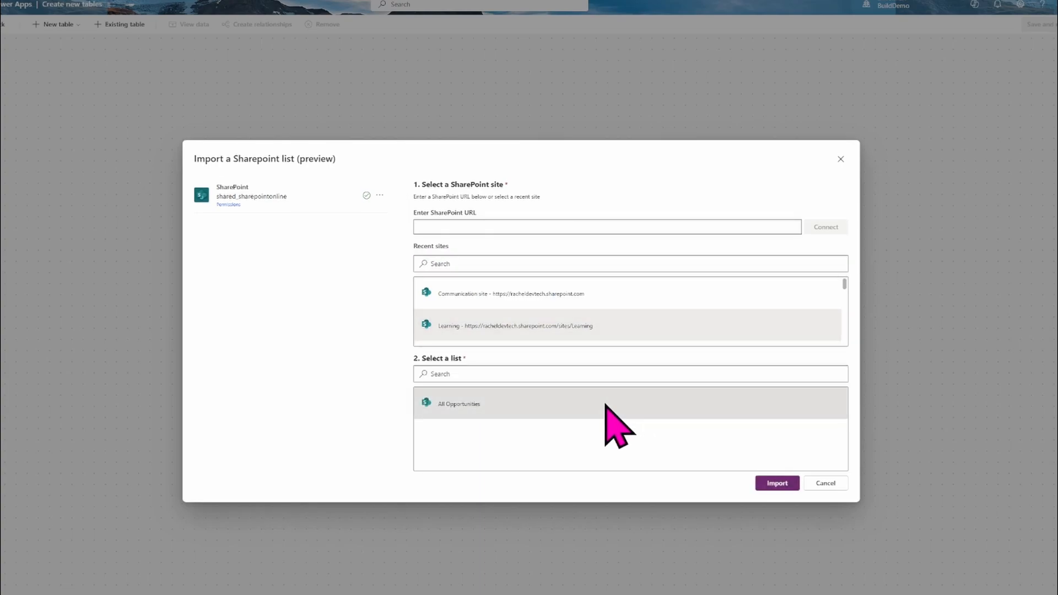
click(777, 483)
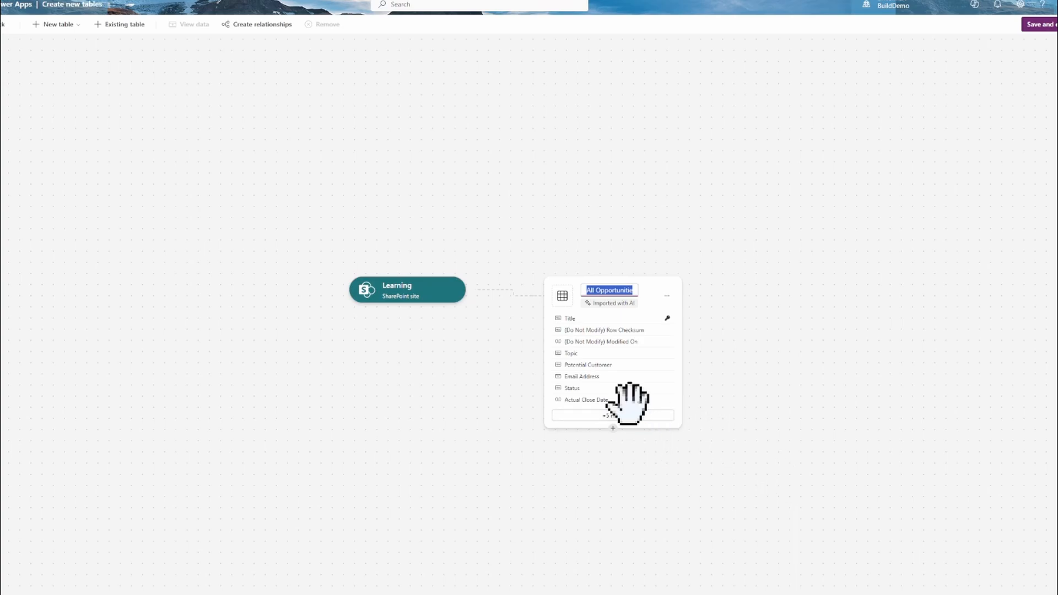
Show the All Opportunities table's data and inspect the Potential Customer column's settings without changing them
click(667, 297)
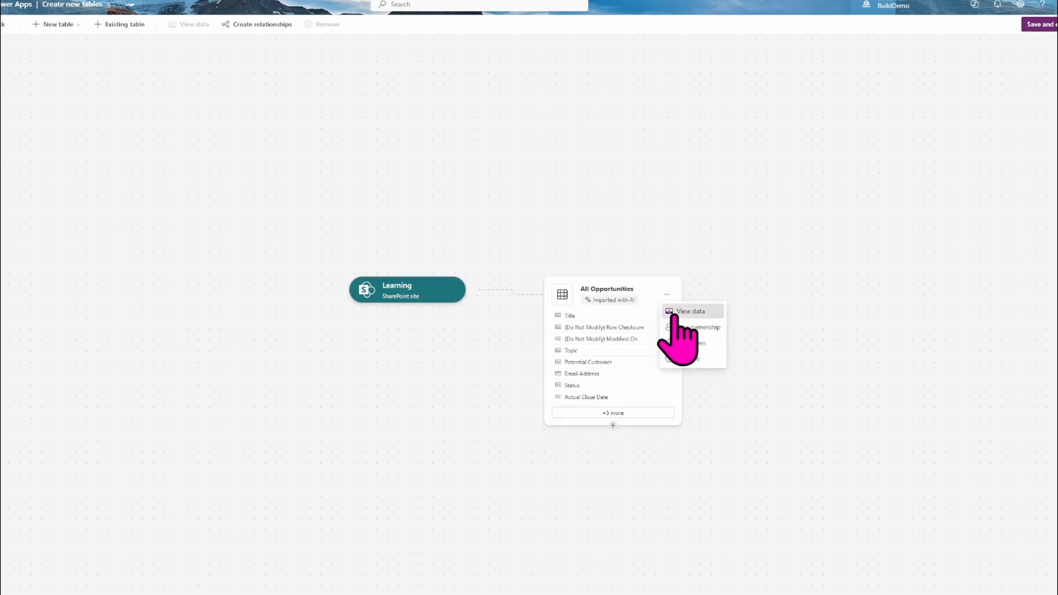
click(673, 313)
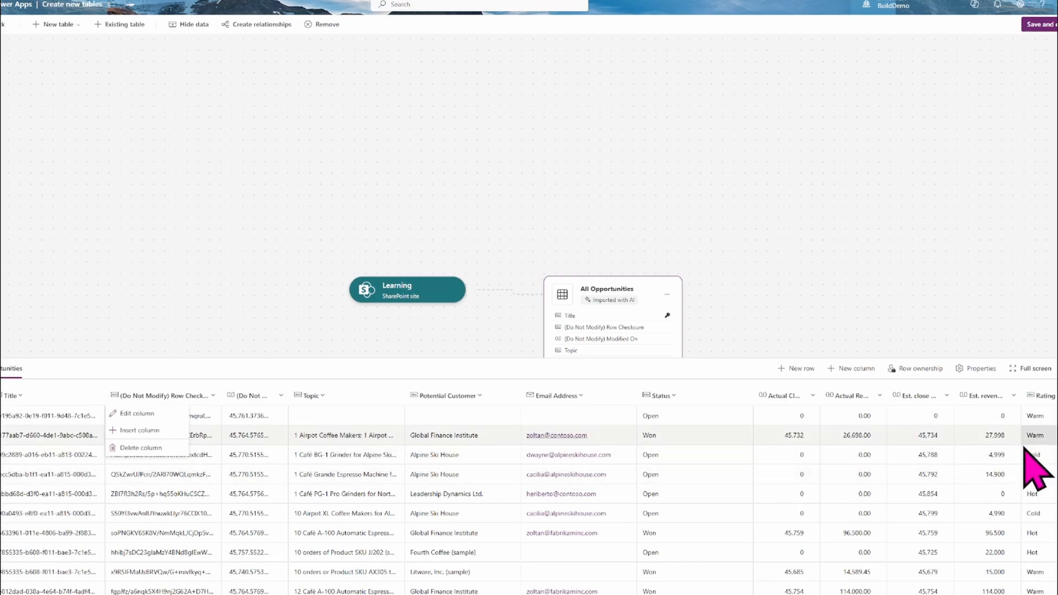
click(453, 394)
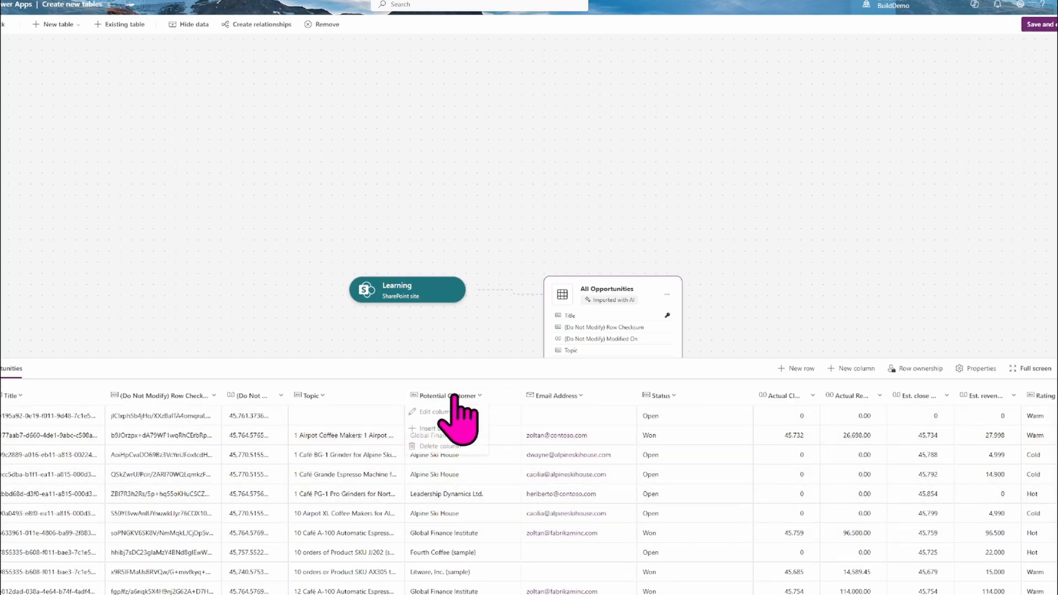
click(444, 416)
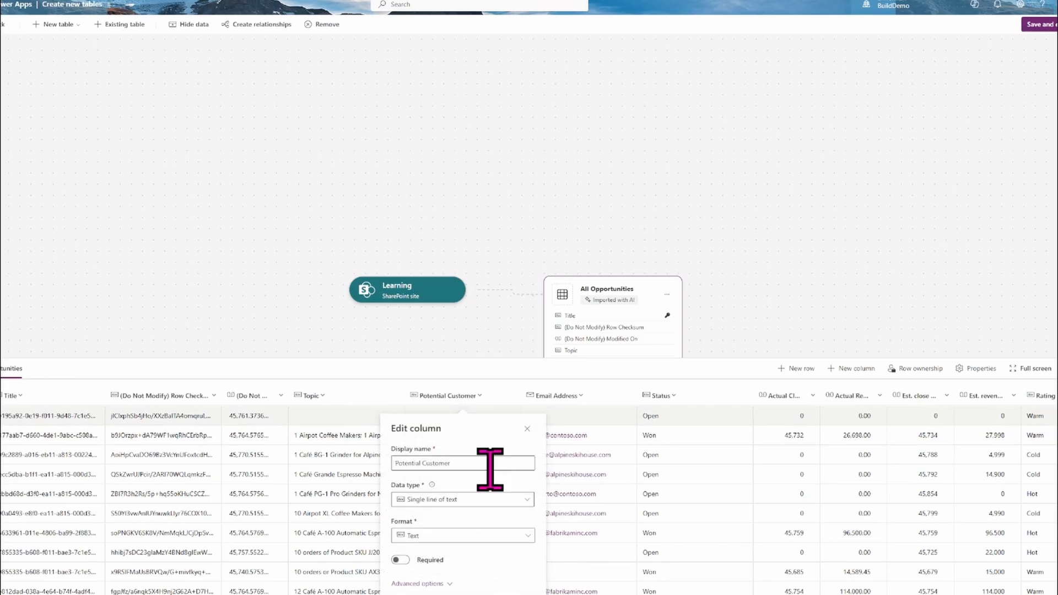
click(526, 428)
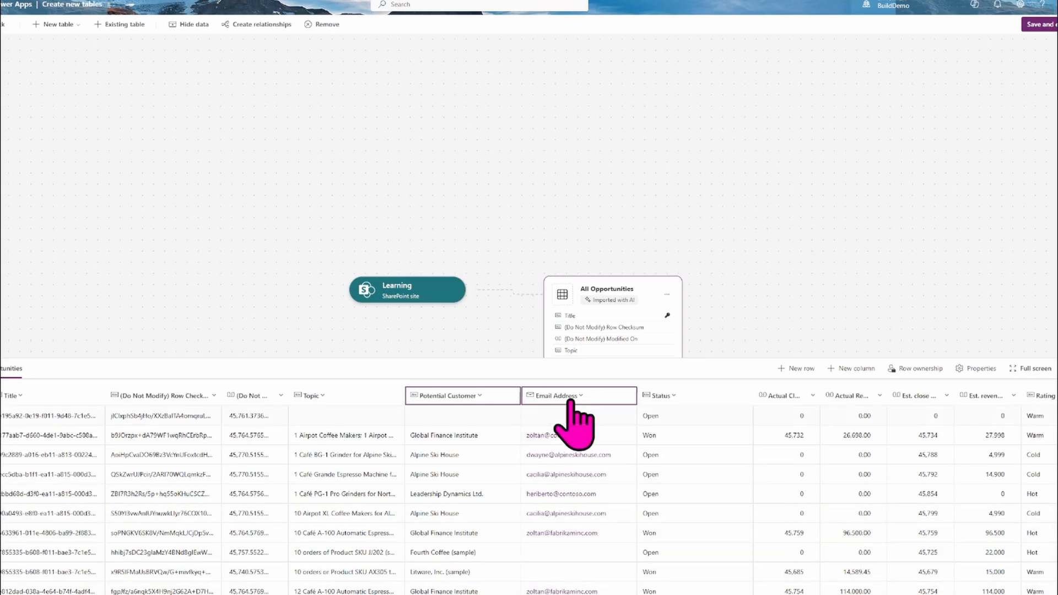
Check the data type choices for the Potential Customer column without changing it, and return to the table canvas
click(474, 396)
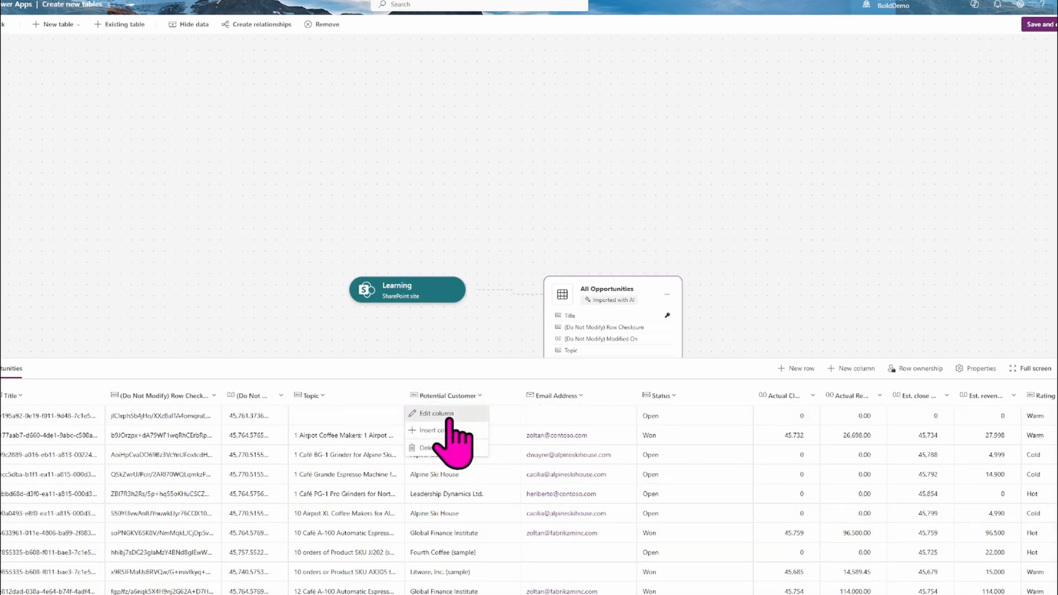
click(450, 419)
click(475, 499)
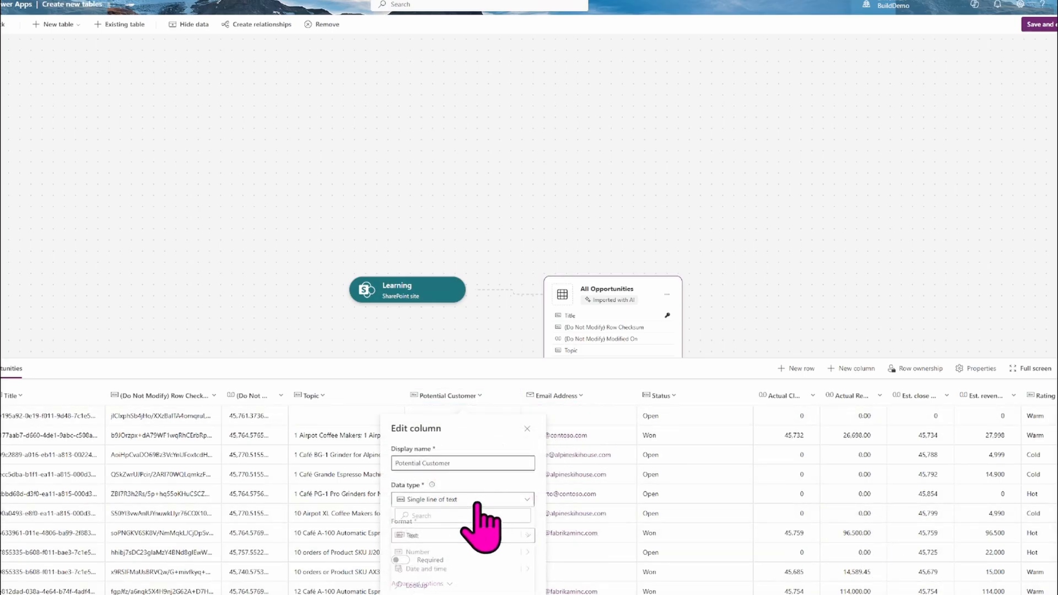
click(603, 475)
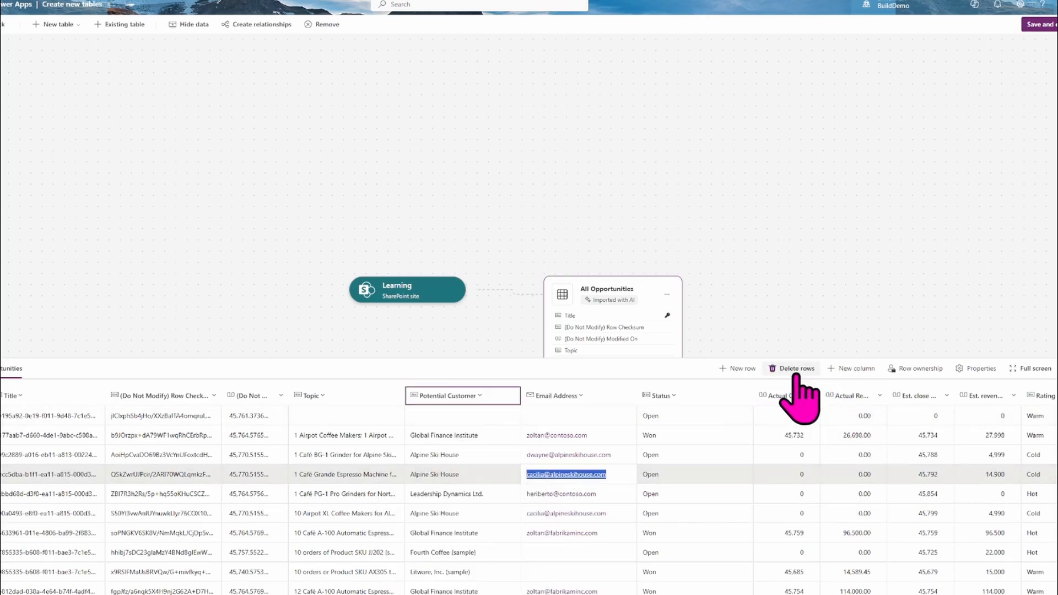
click(165, 399)
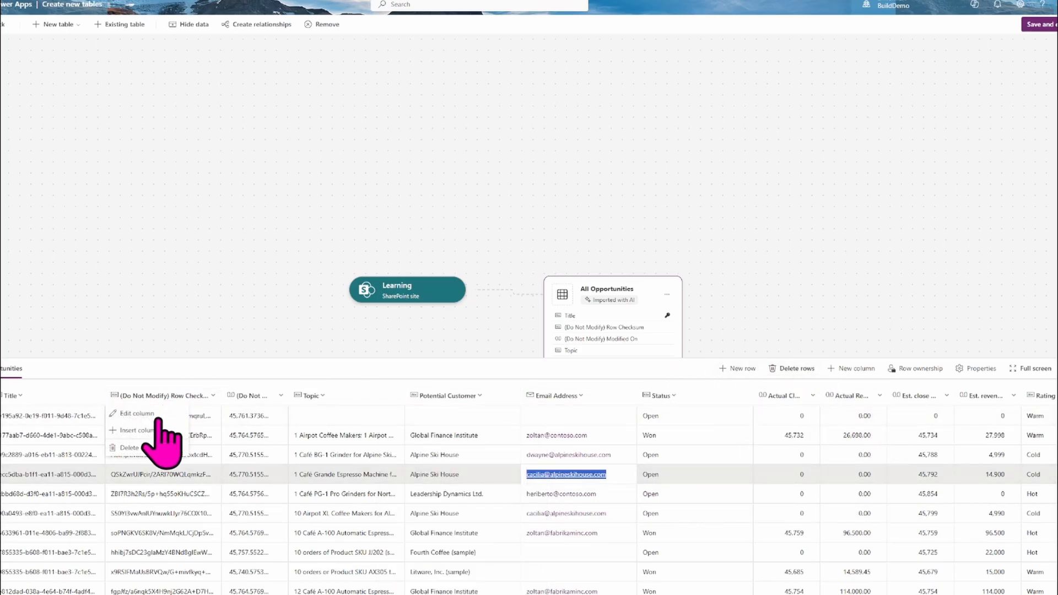
click(175, 328)
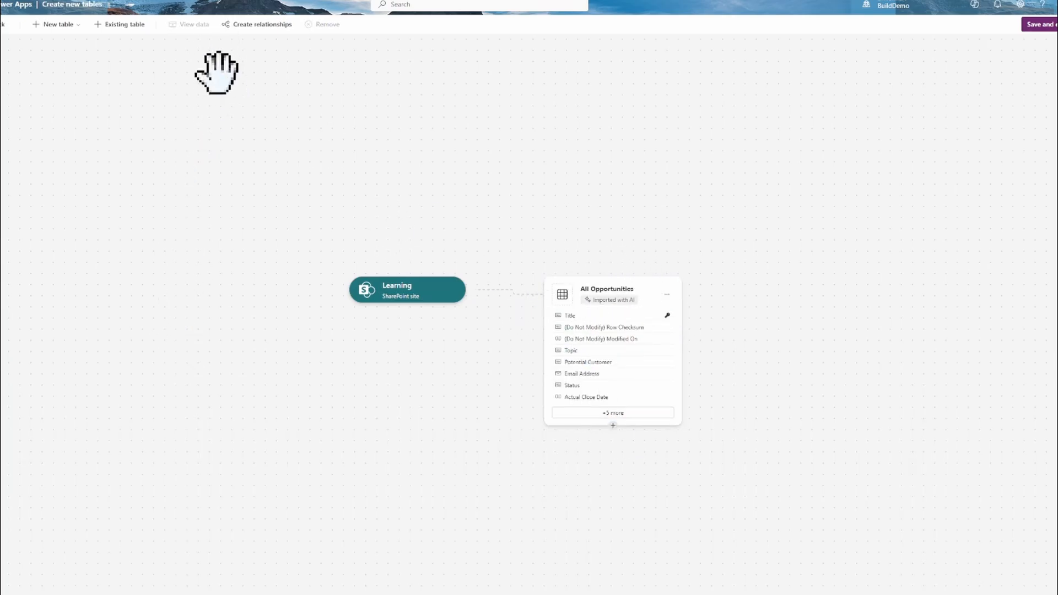
Add the existing Purchase table from the recommended tables and move it closer to the All Opportunities table
click(97, 26)
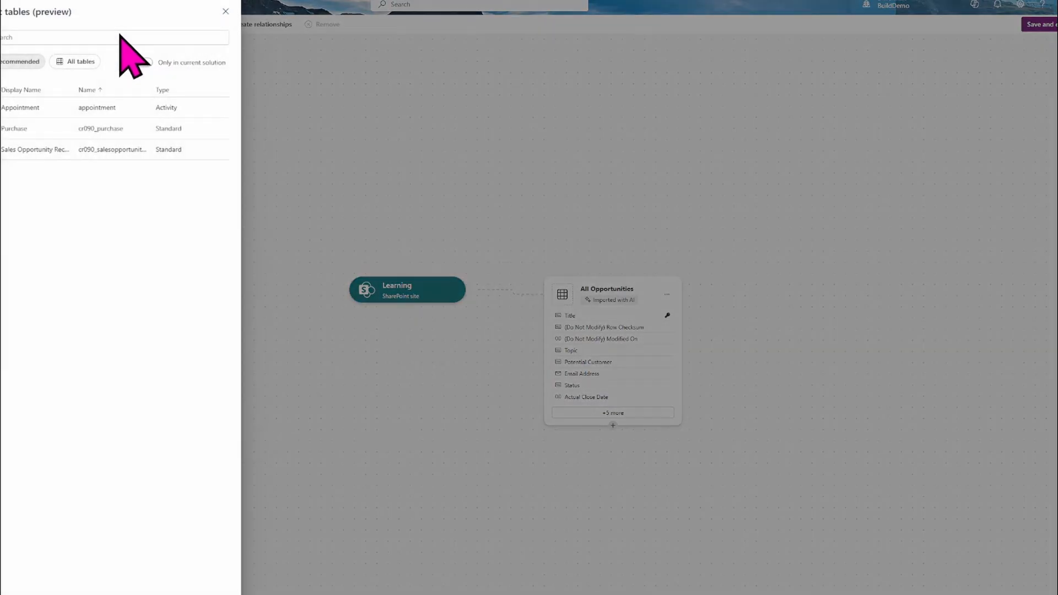
click(89, 65)
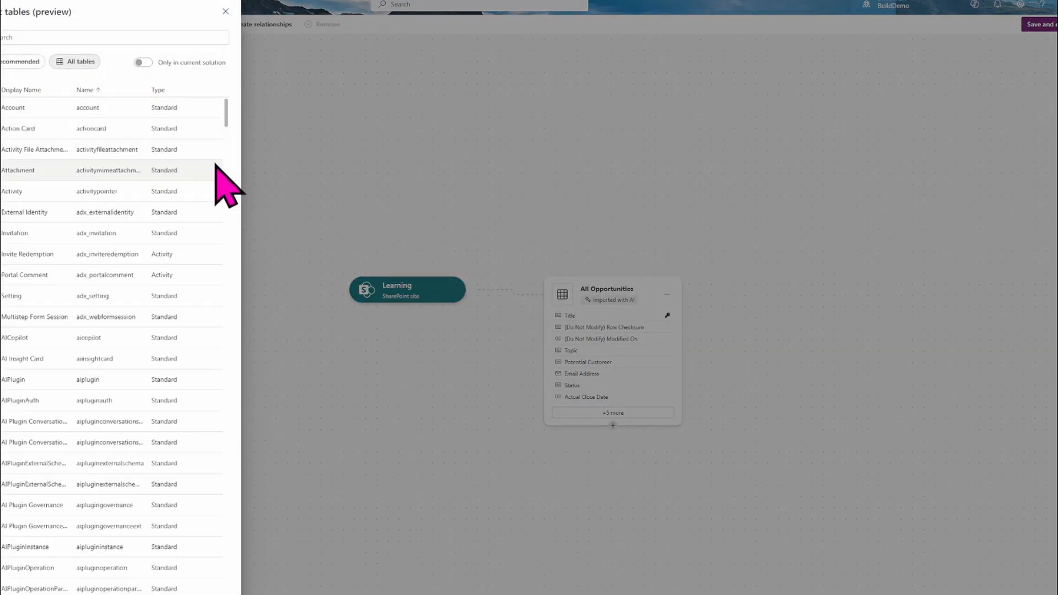
scroll(227, 118, down, 5)
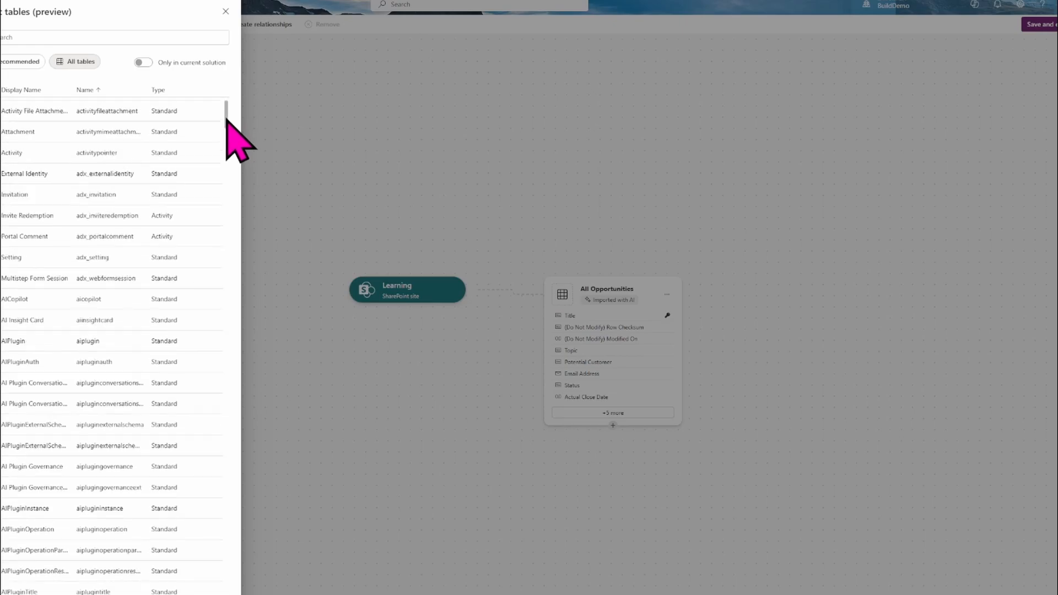
click(20, 62)
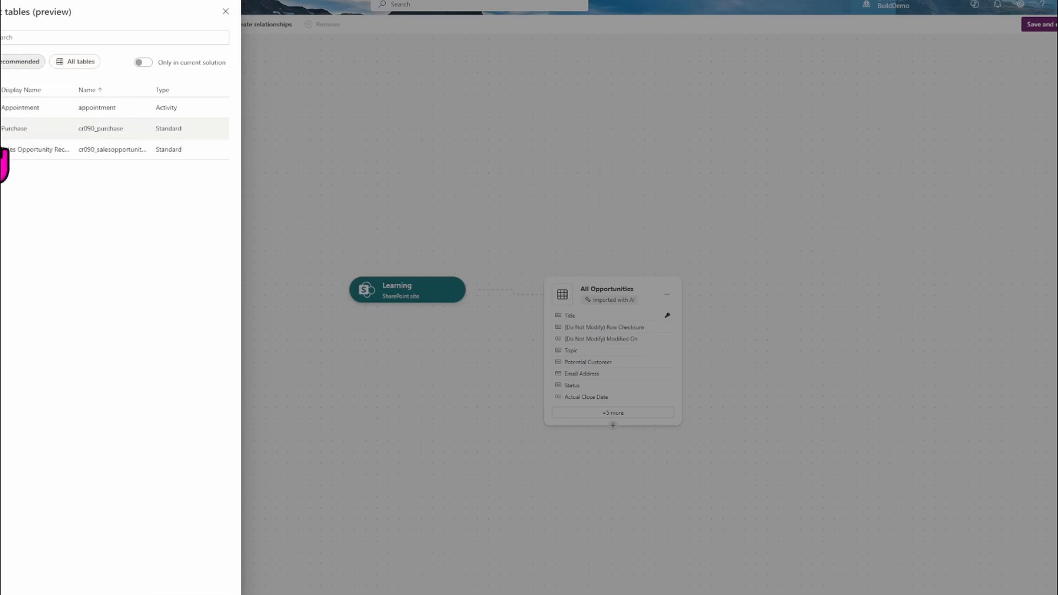
click(1, 130)
click(191, 594)
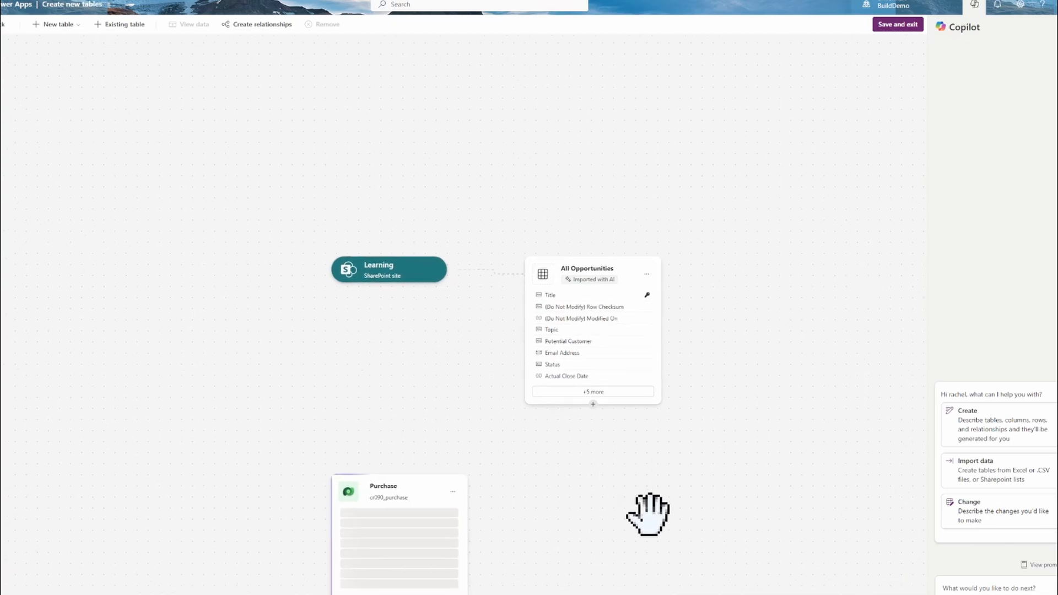
drag(331, 406, 378, 273)
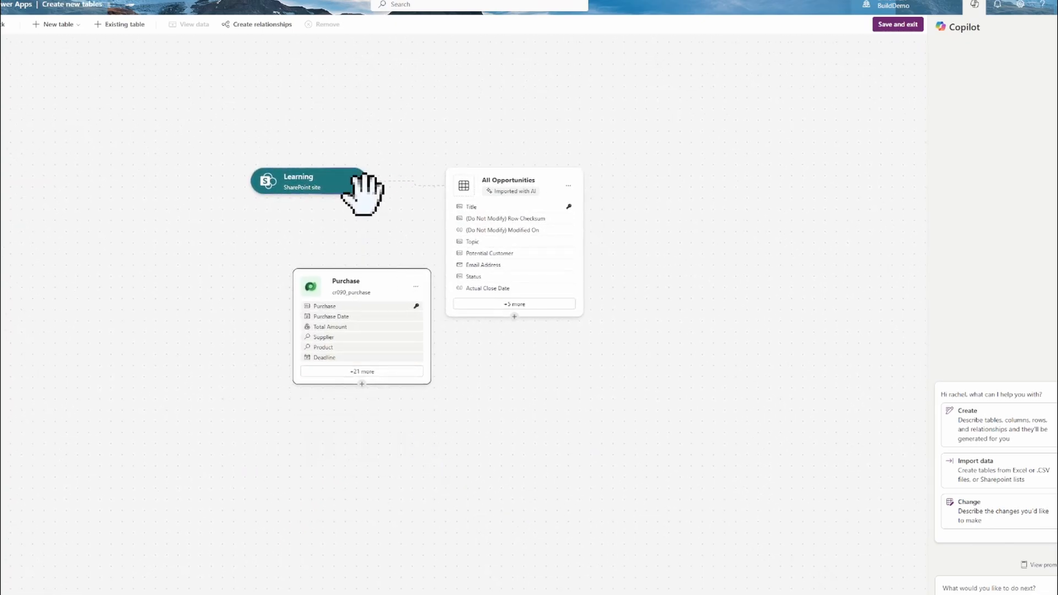
Start a one-to-many relationship with All Opportunities as the one table and check the tables available for the many side
click(241, 27)
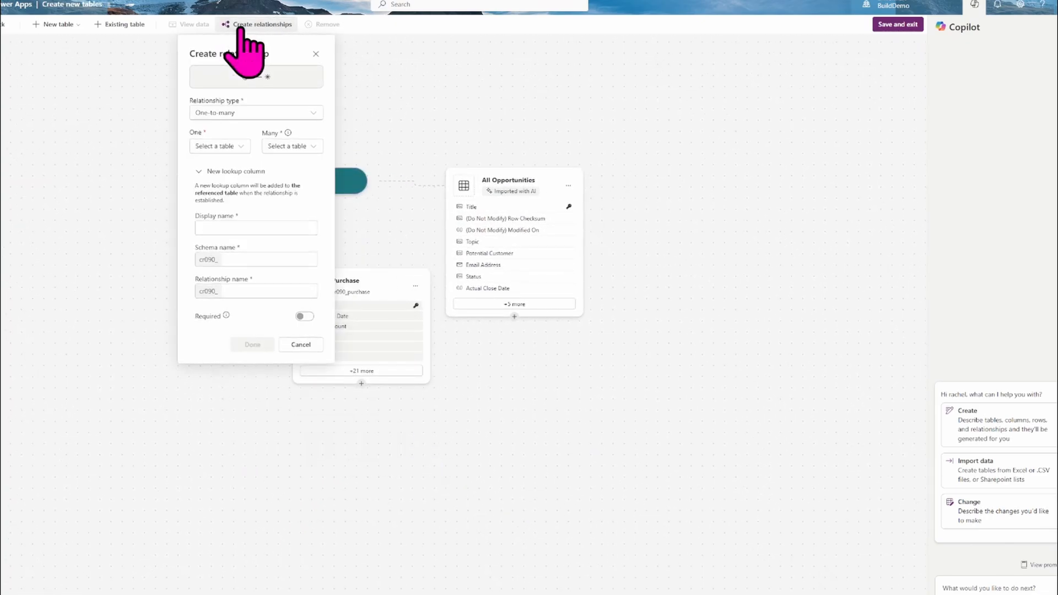
click(219, 115)
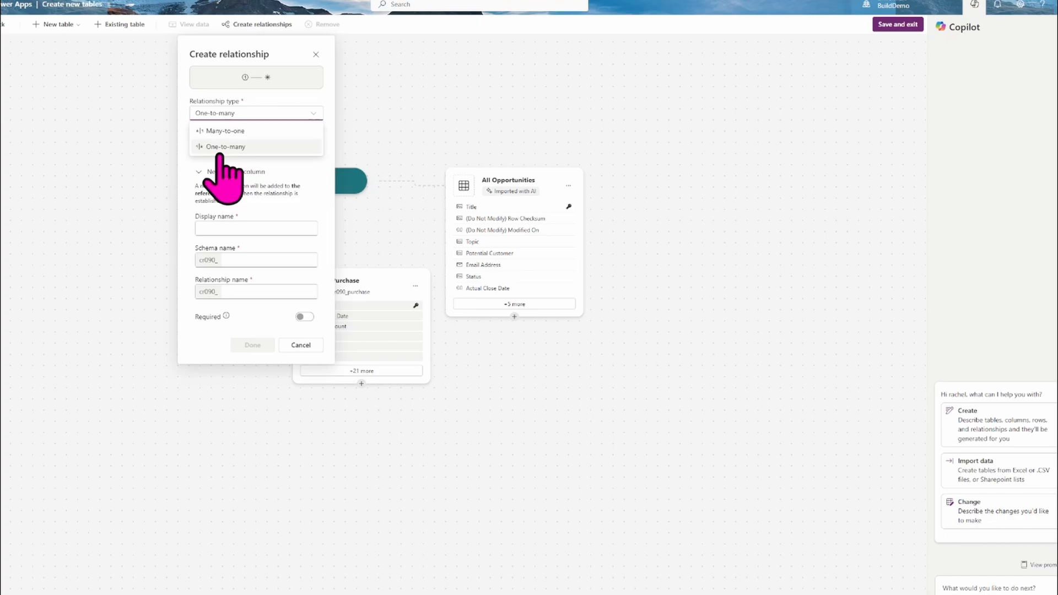
click(247, 149)
click(278, 173)
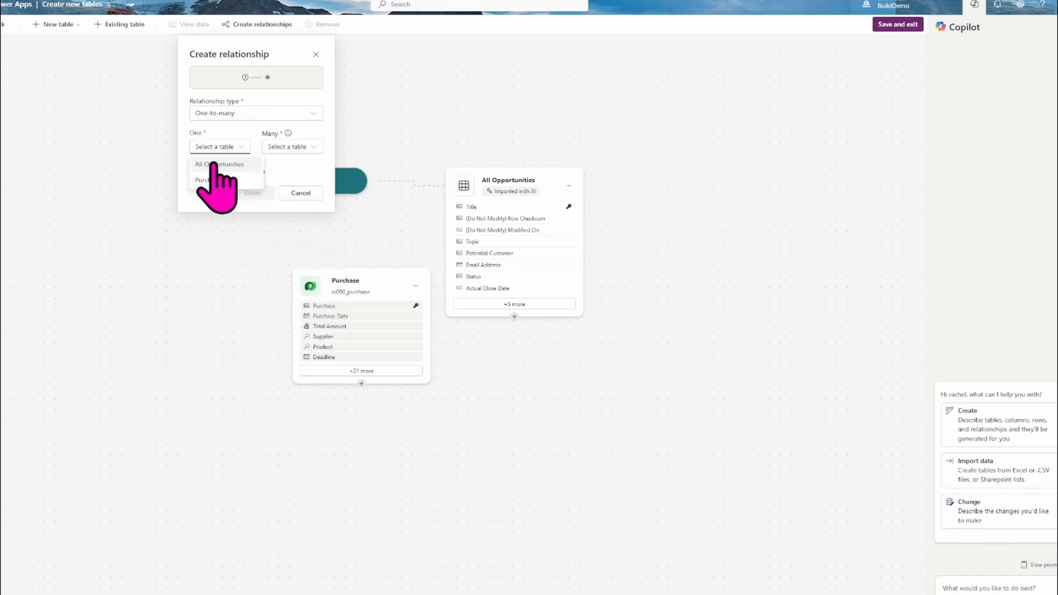
click(216, 165)
click(294, 157)
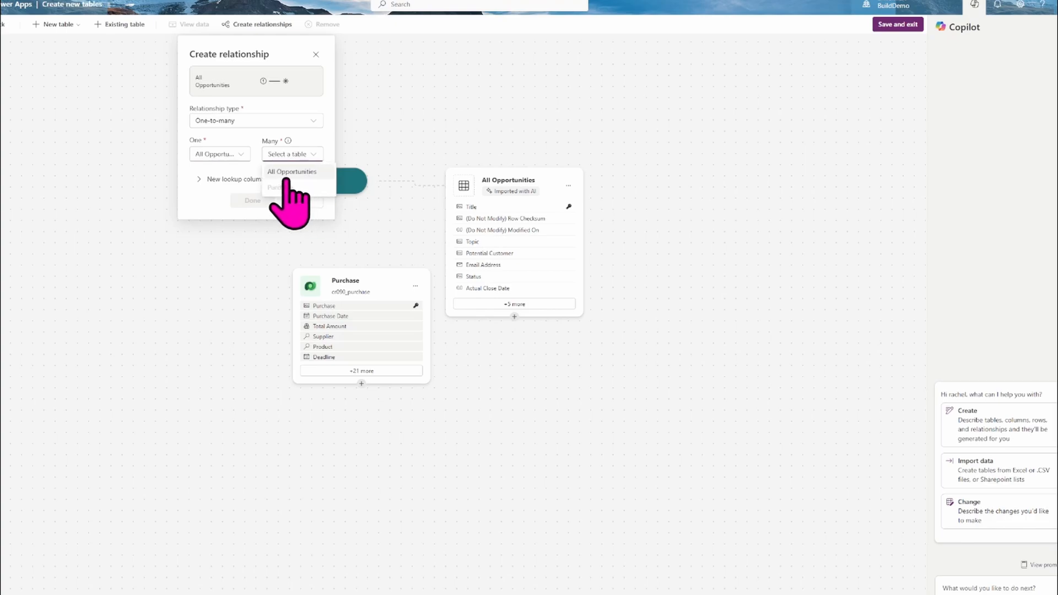
Change the relationship type to many-to-one, choose Purchase as the one table, and expand the new lookup column settings
click(231, 121)
click(220, 140)
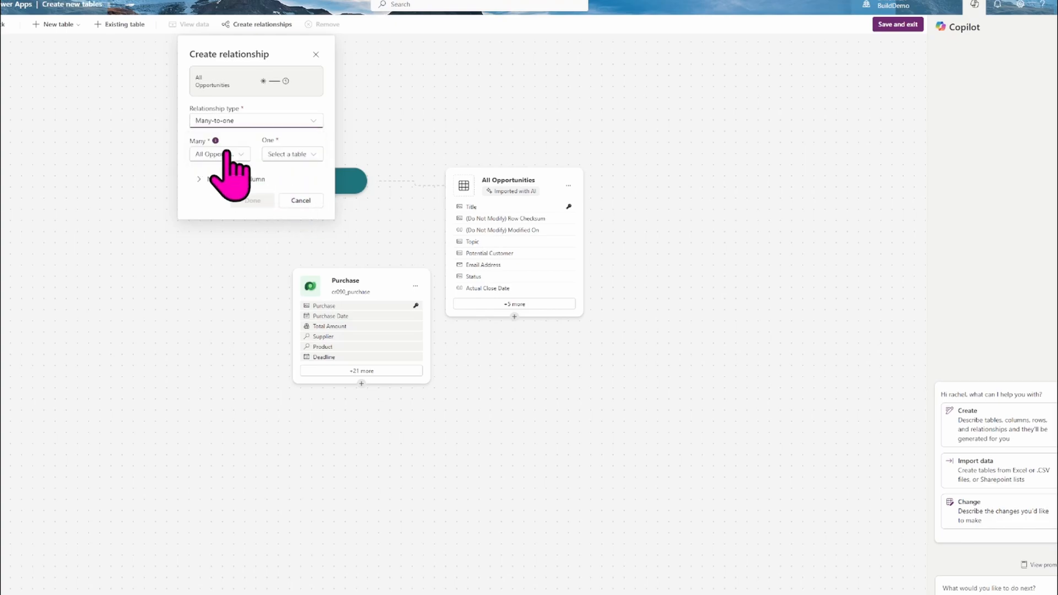
click(301, 162)
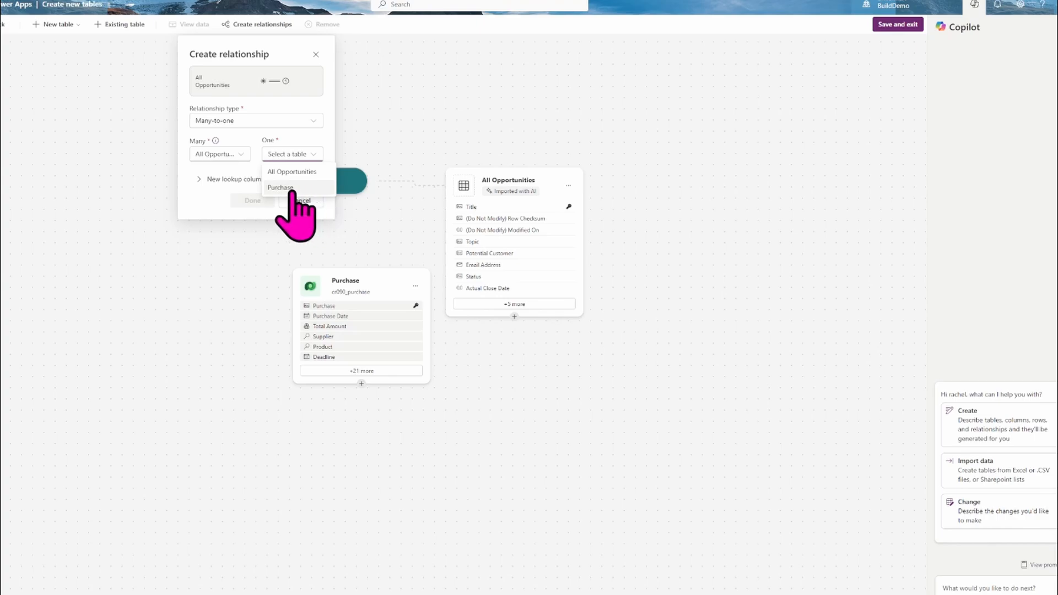
click(298, 187)
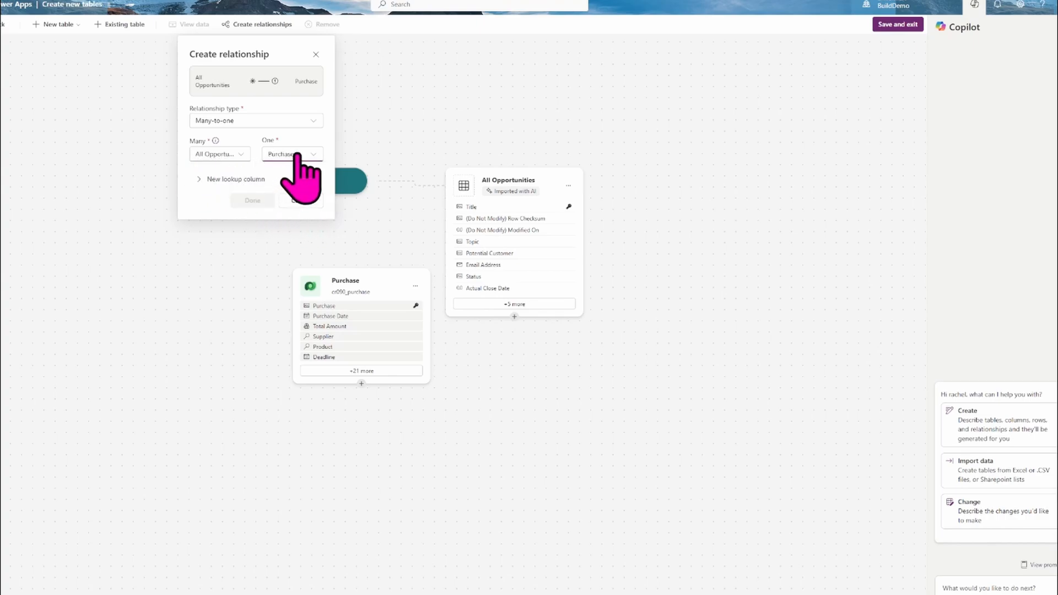
click(203, 183)
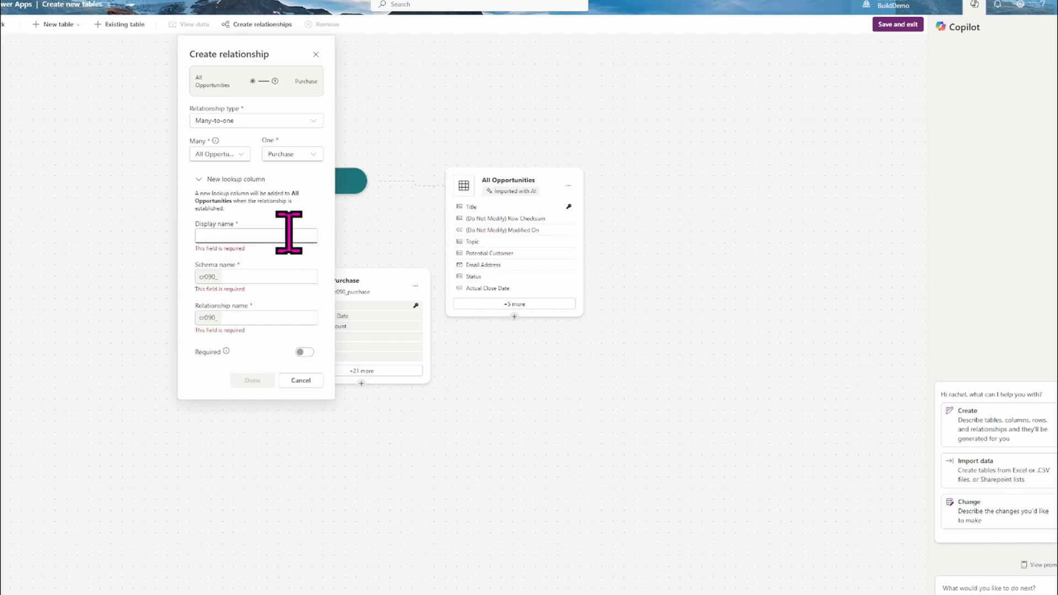